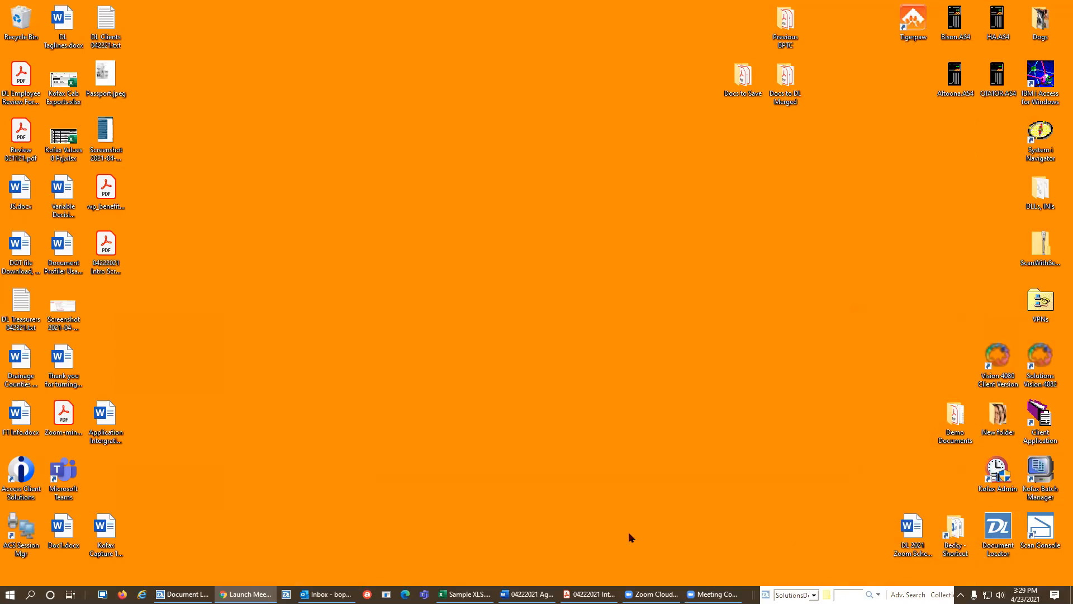
# - Bring up the 04222021 Agenda document and review Word Options, closing them unchanged
pyautogui.moveTo(525, 595)
pyautogui.click(526, 551)
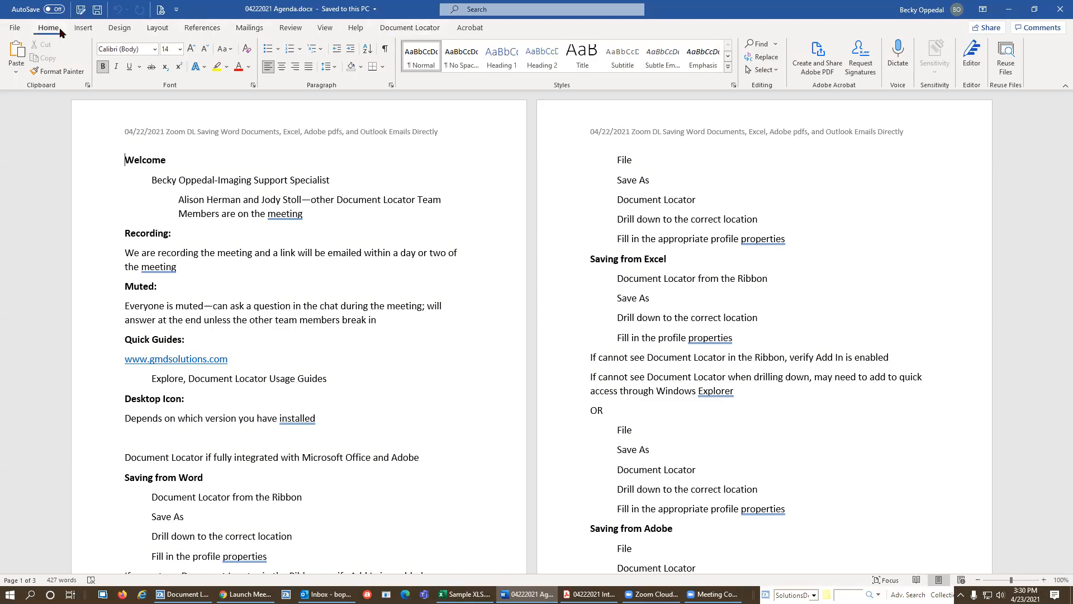
pyautogui.click(16, 28)
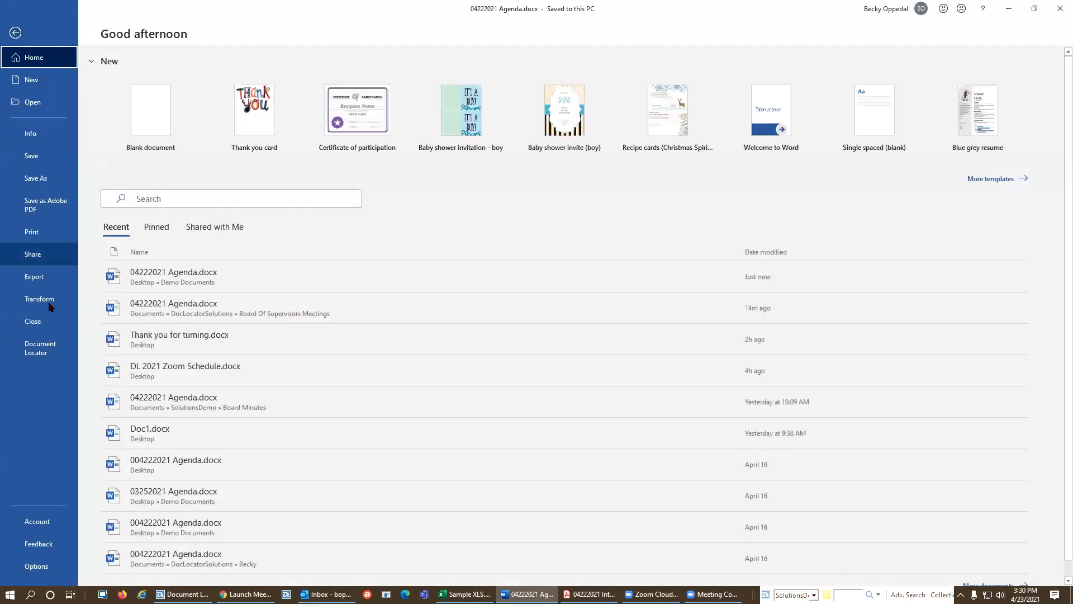
pyautogui.click(35, 564)
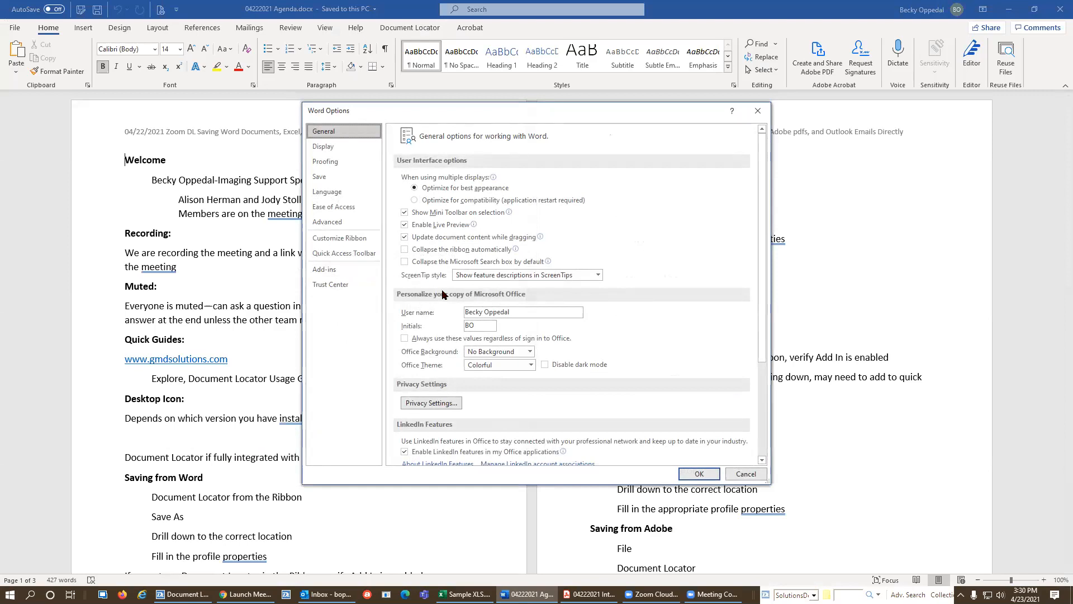
pyautogui.click(702, 475)
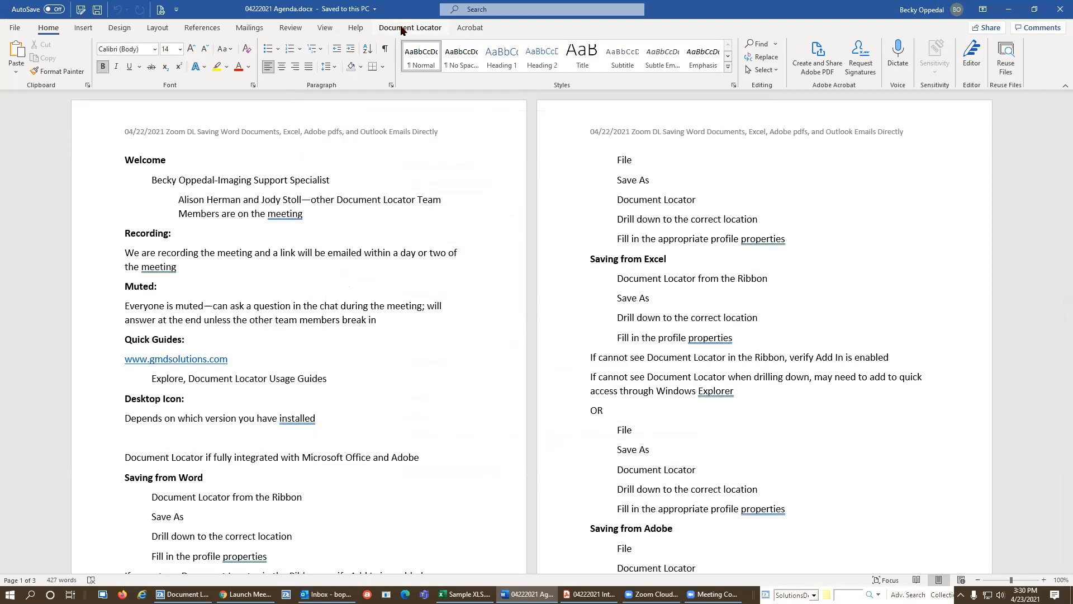
# - Save the agenda through Document Locator into DocLocatorSolutions > Documents > Board Of Supervisors Meetings
pyautogui.click(400, 33)
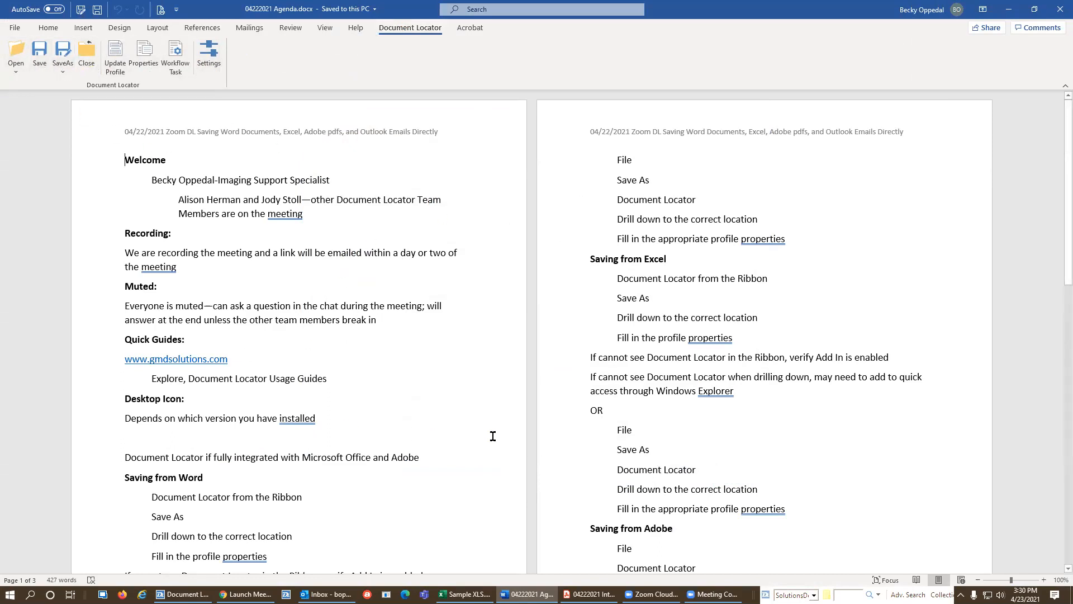
pyautogui.click(39, 53)
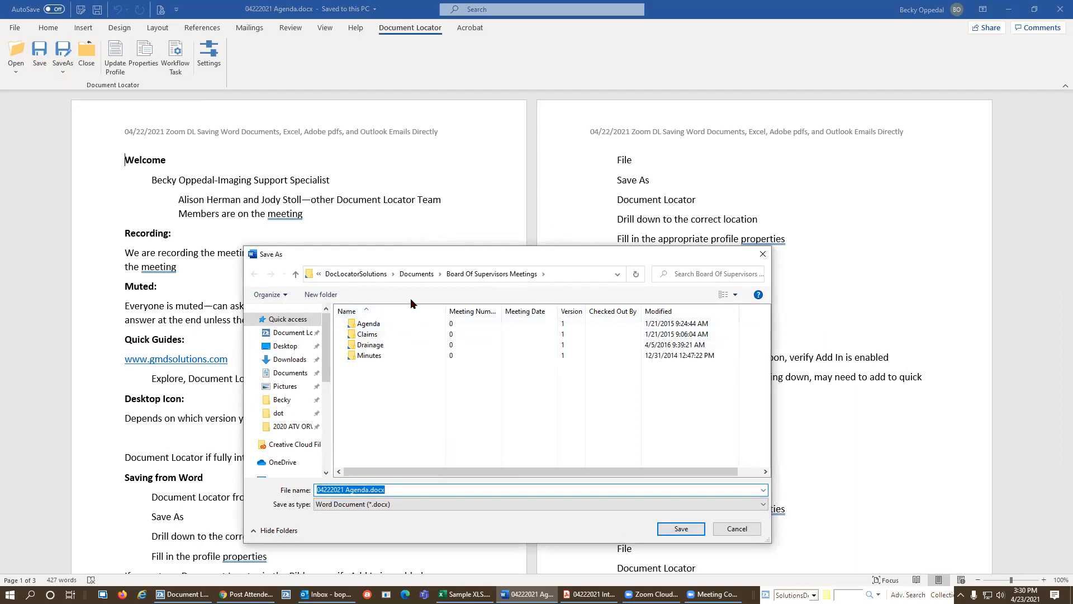
pyautogui.click(354, 275)
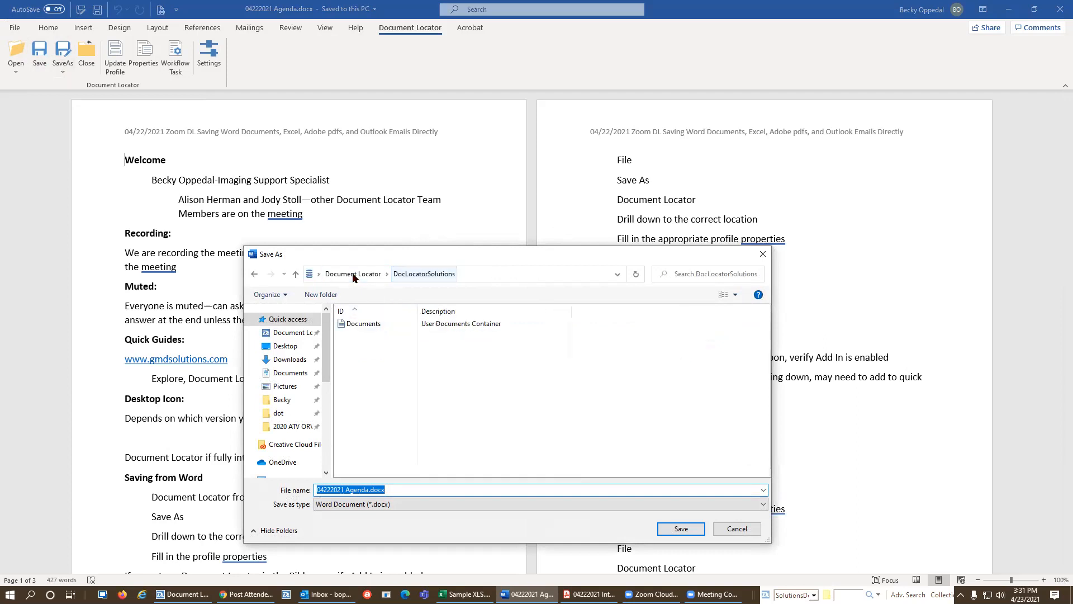
pyautogui.click(355, 275)
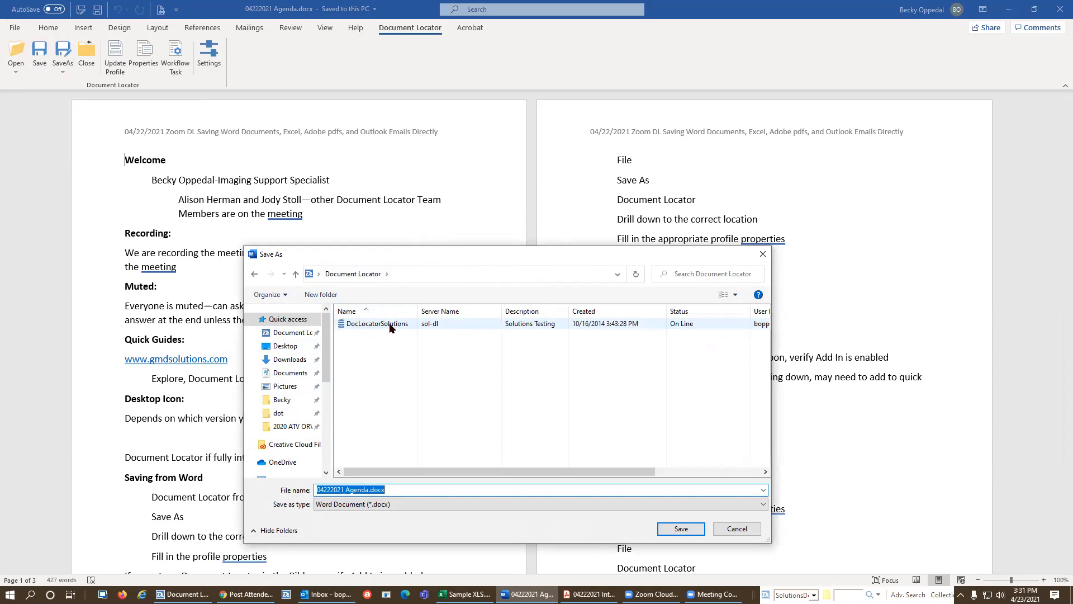
pyautogui.doubleClick(369, 325)
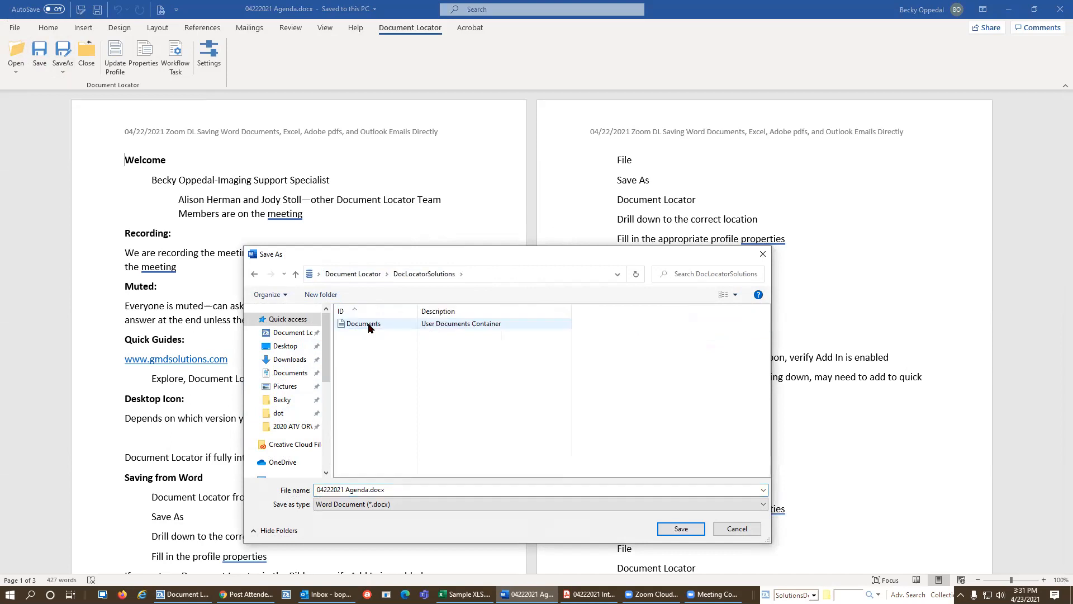
pyautogui.doubleClick(358, 325)
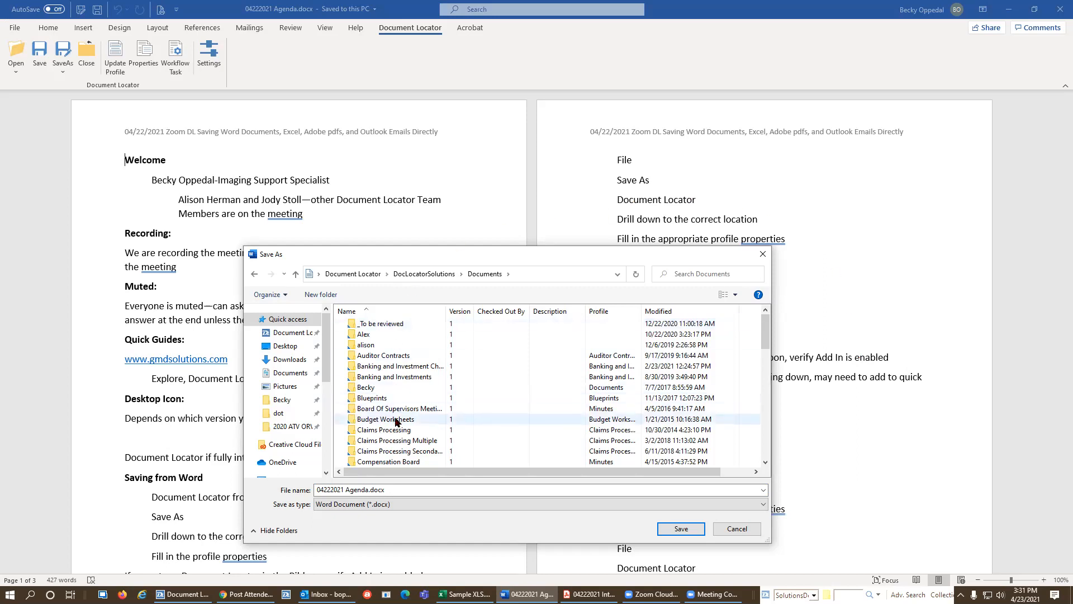
pyautogui.doubleClick(447, 309)
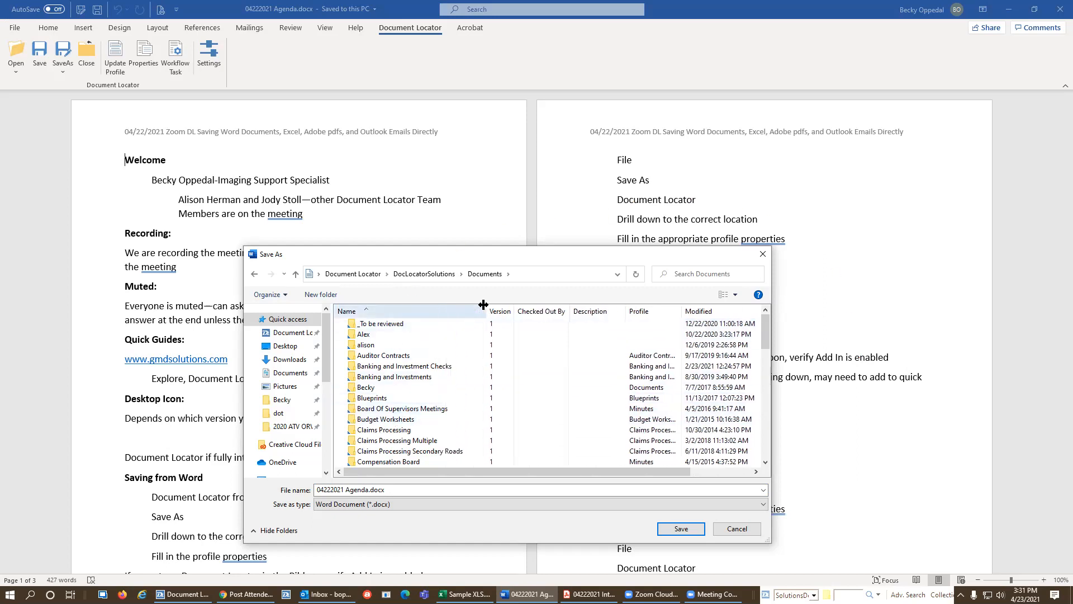
pyautogui.click(414, 413)
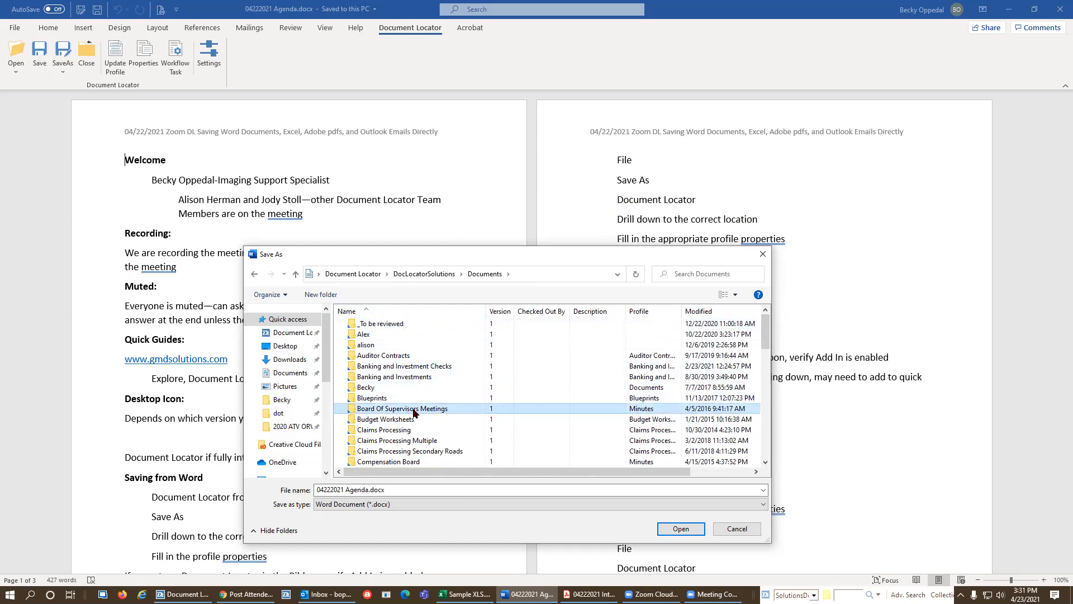
pyautogui.doubleClick(453, 409)
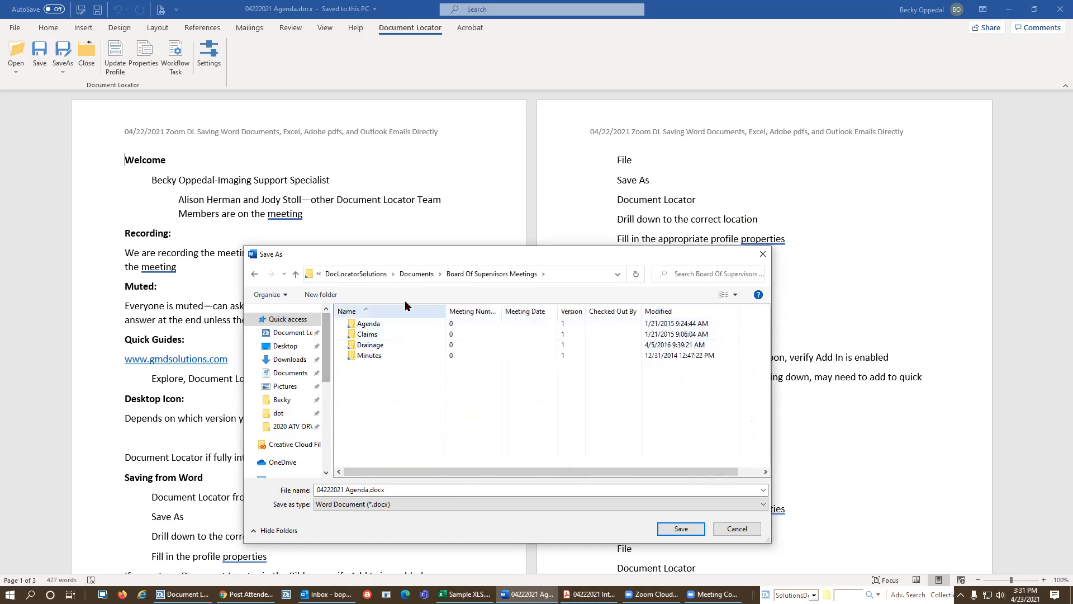
pyautogui.click(682, 529)
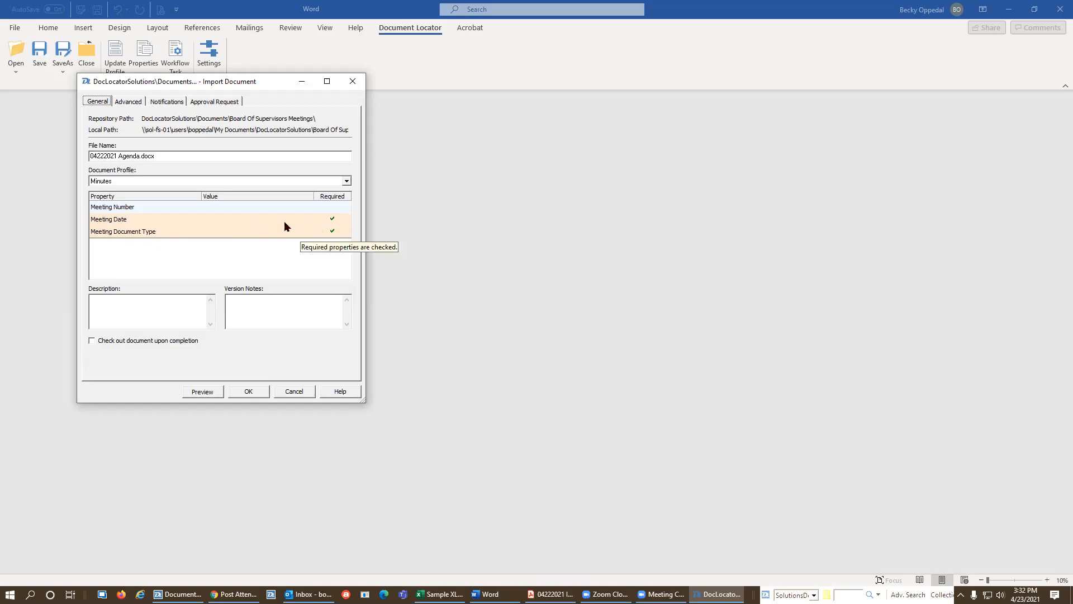
# - Set the Meeting Date to 4/19/2021 and begin entering the Meeting Document Type
pyautogui.click(254, 218)
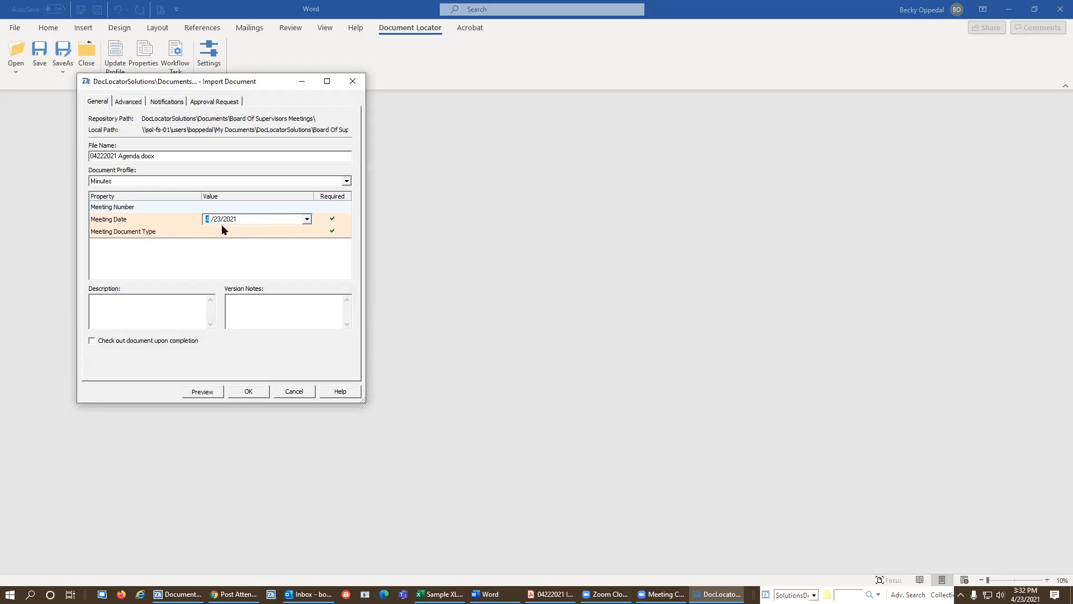
pyautogui.click(307, 219)
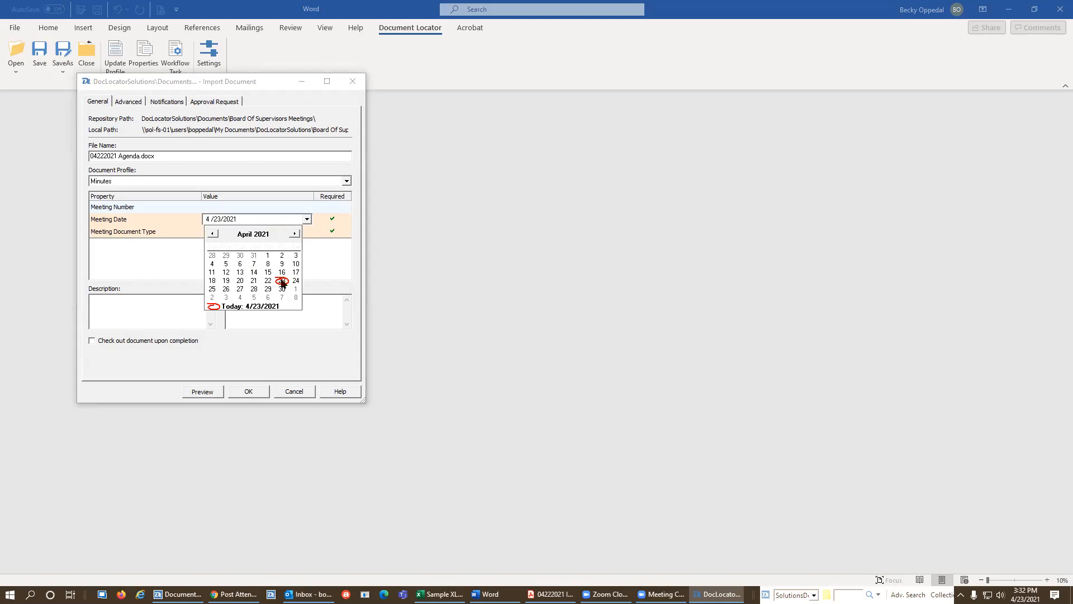
pyautogui.click(238, 280)
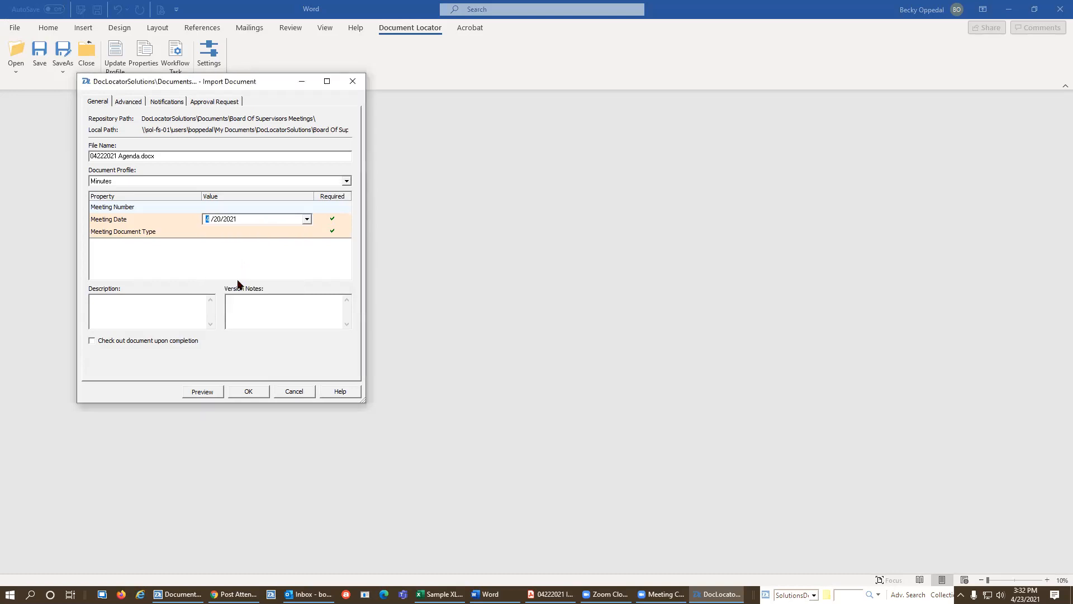
pyautogui.click(308, 219)
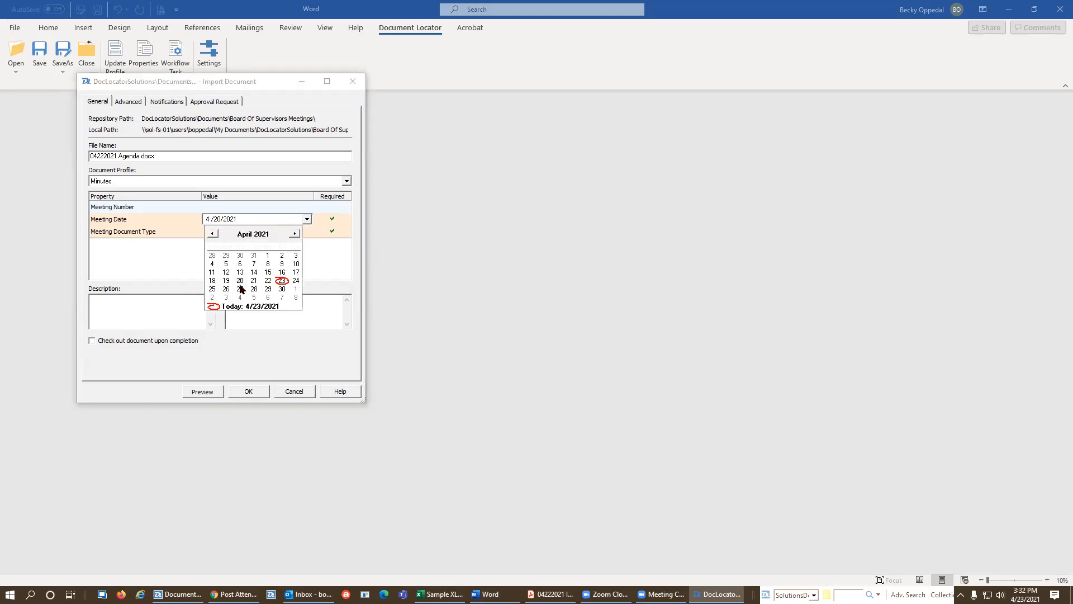
pyautogui.click(226, 281)
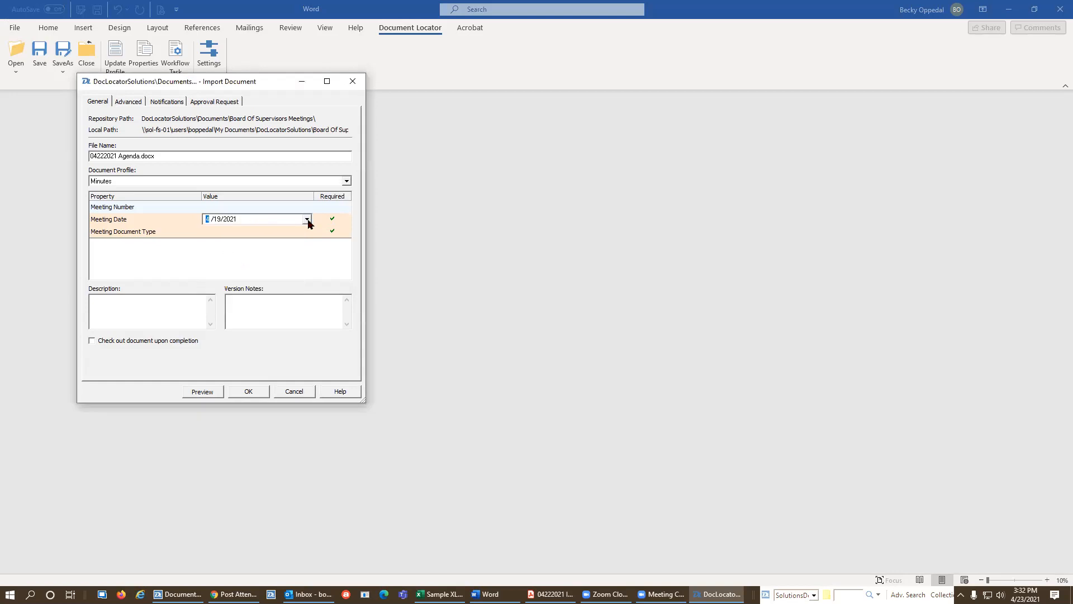
pyautogui.click(228, 232)
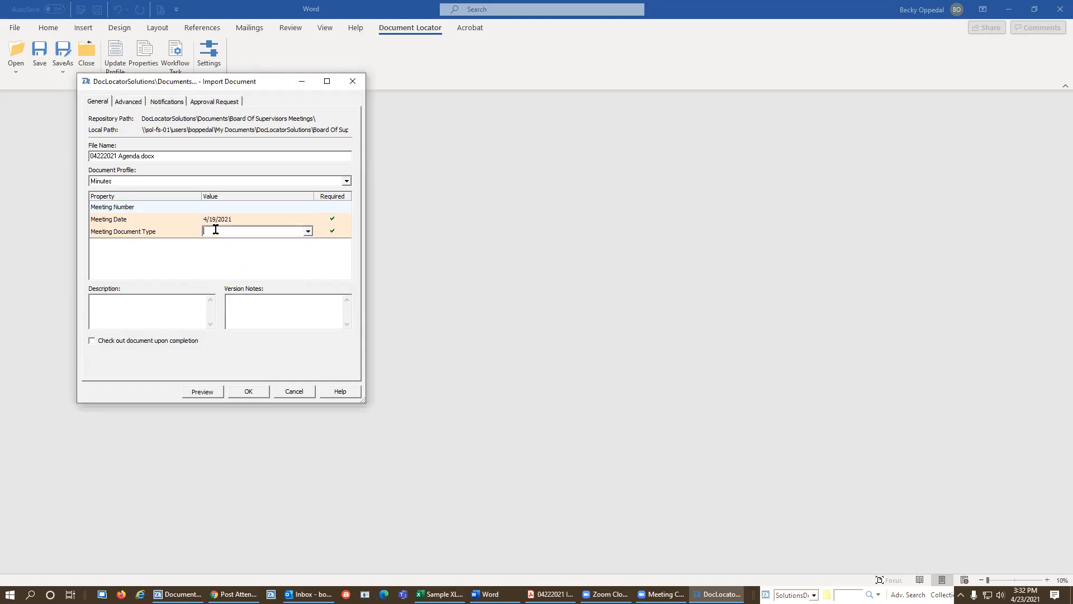
pyautogui.write('Agenda')
# - Set Meeting Document Type to Agenda and description 'DL Training', leave it checked in, and import
pyautogui.click(308, 231)
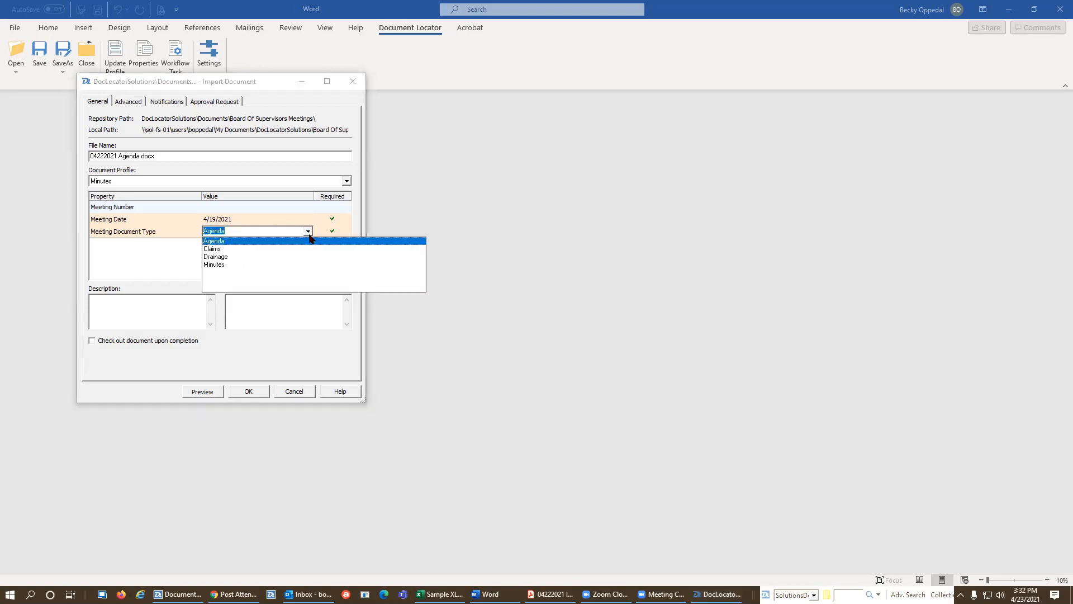
pyautogui.click(223, 242)
pyautogui.click(125, 306)
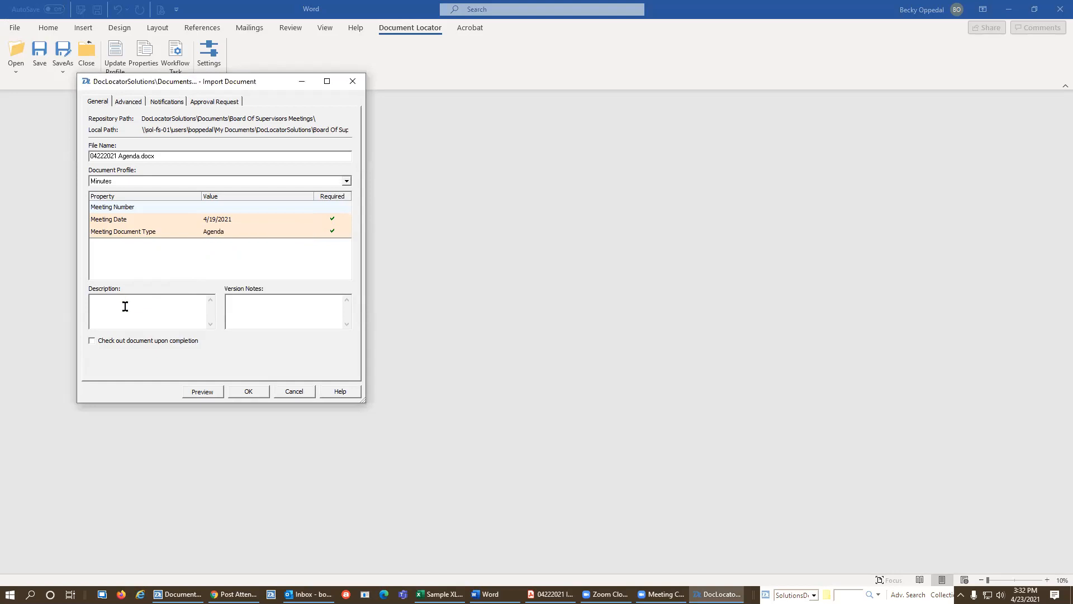
pyautogui.write('DL Training')
pyautogui.click(92, 340)
pyautogui.click(137, 343)
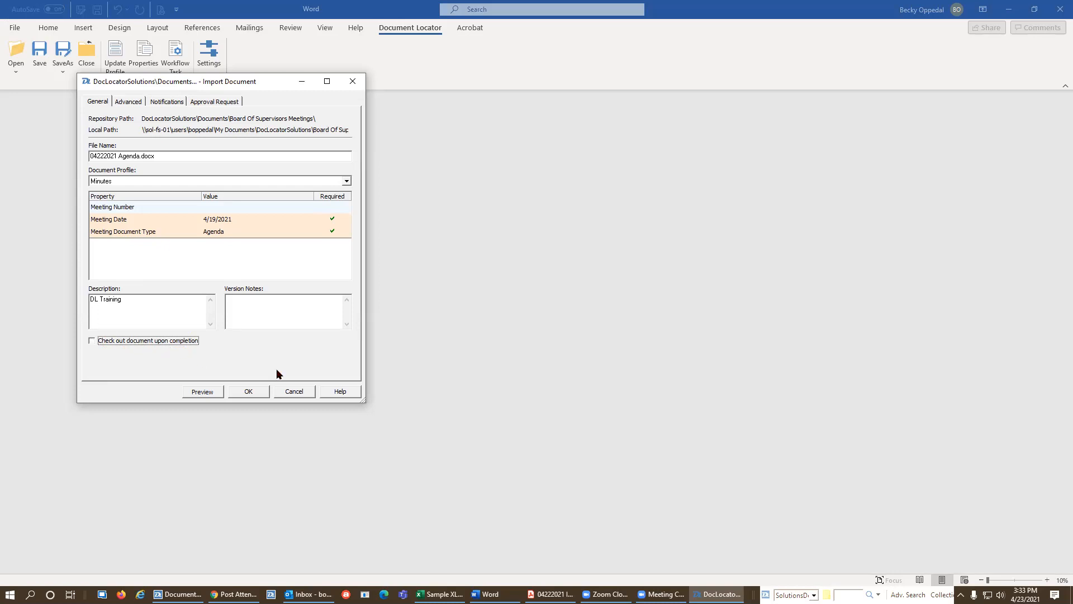
pyautogui.click(257, 390)
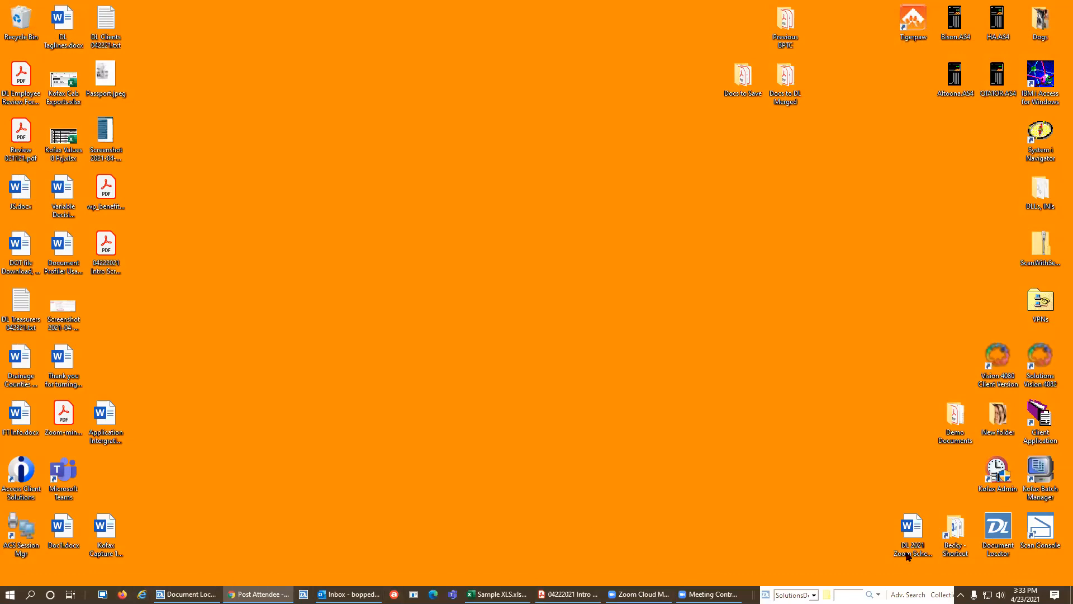
# - Browse the repository to Documents > Board Of Supervisors Meetings > Agenda > 2021
pyautogui.doubleClick(998, 528)
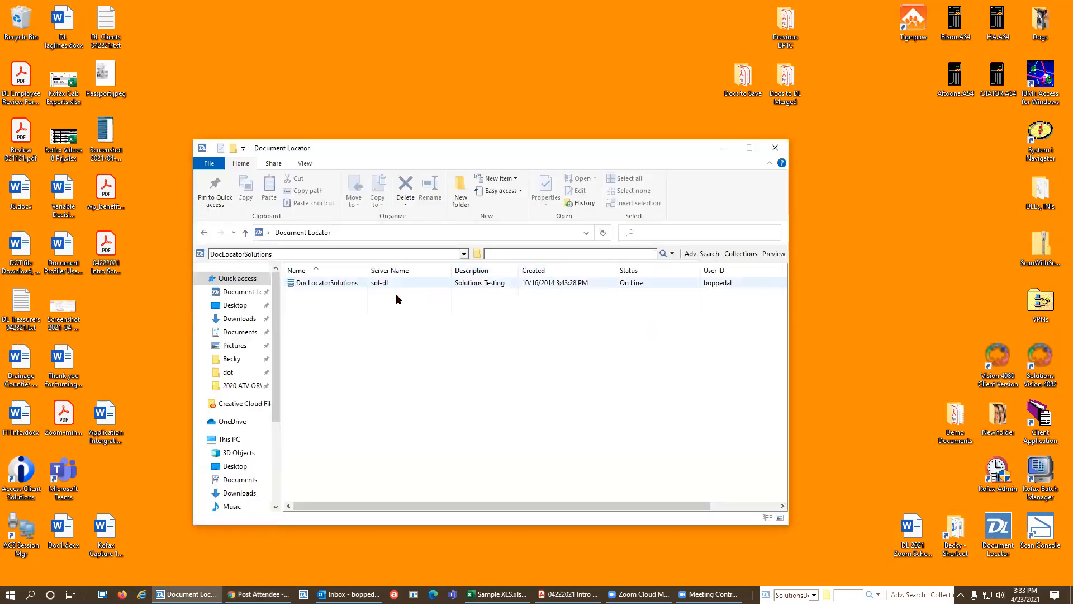
pyautogui.doubleClick(315, 285)
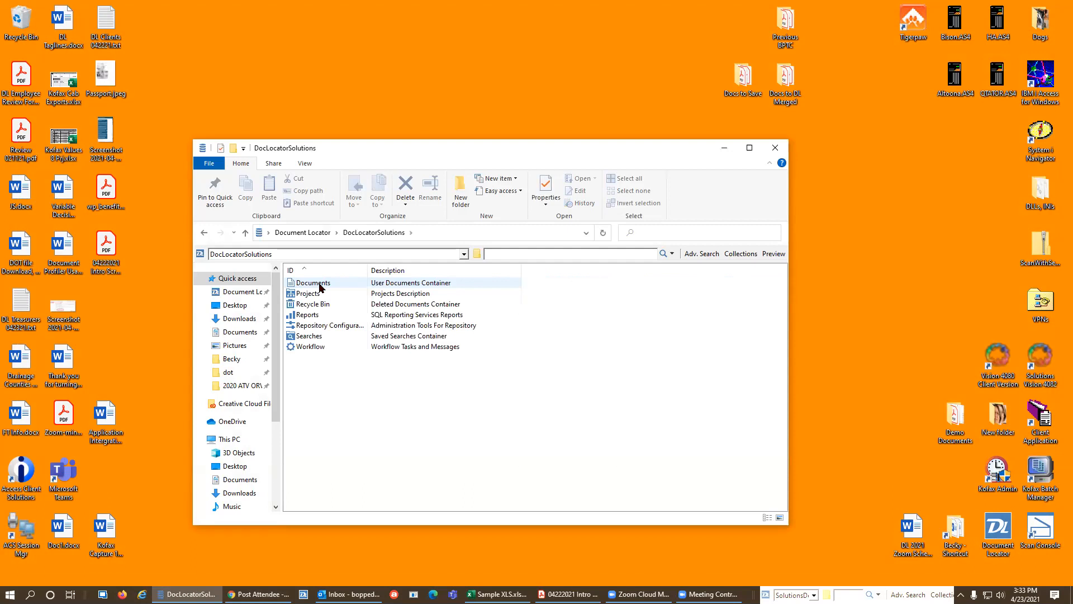
pyautogui.doubleClick(320, 287)
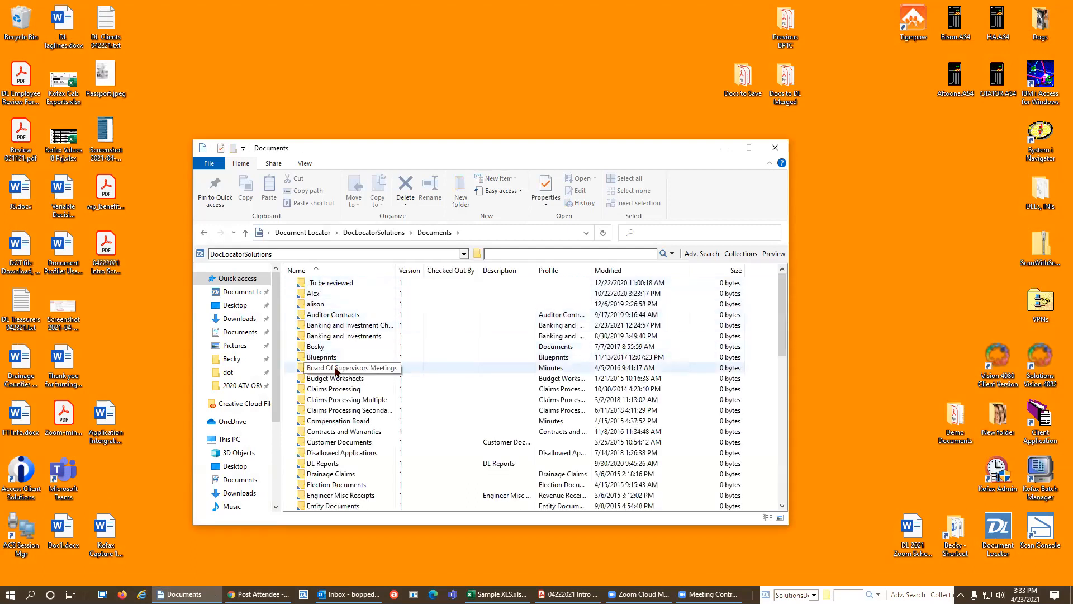
pyautogui.doubleClick(336, 370)
pyautogui.doubleClick(319, 283)
pyautogui.doubleClick(316, 347)
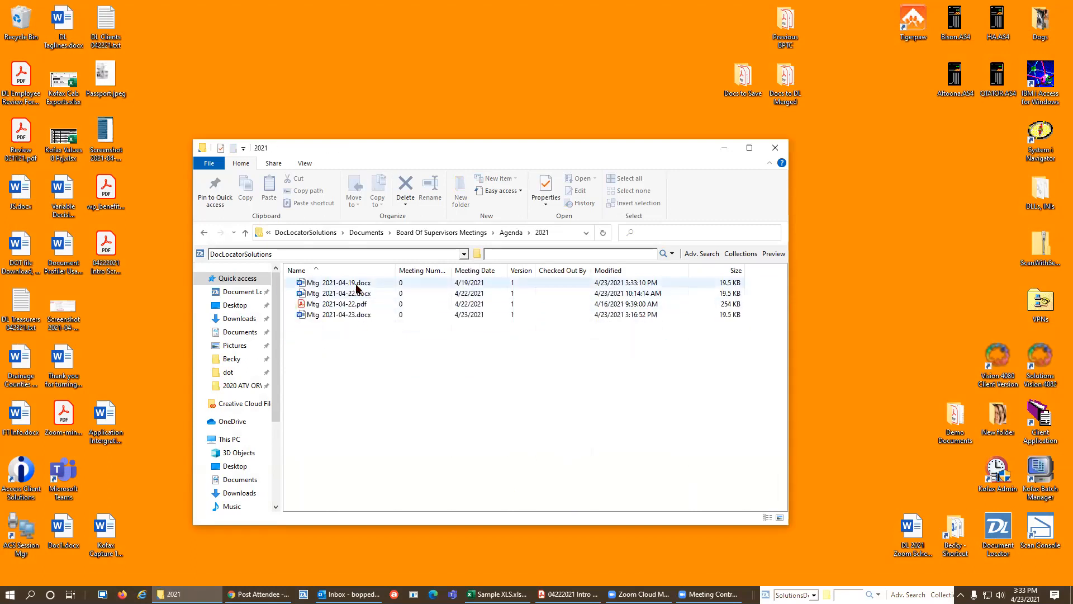
pyautogui.moveTo(355, 286)
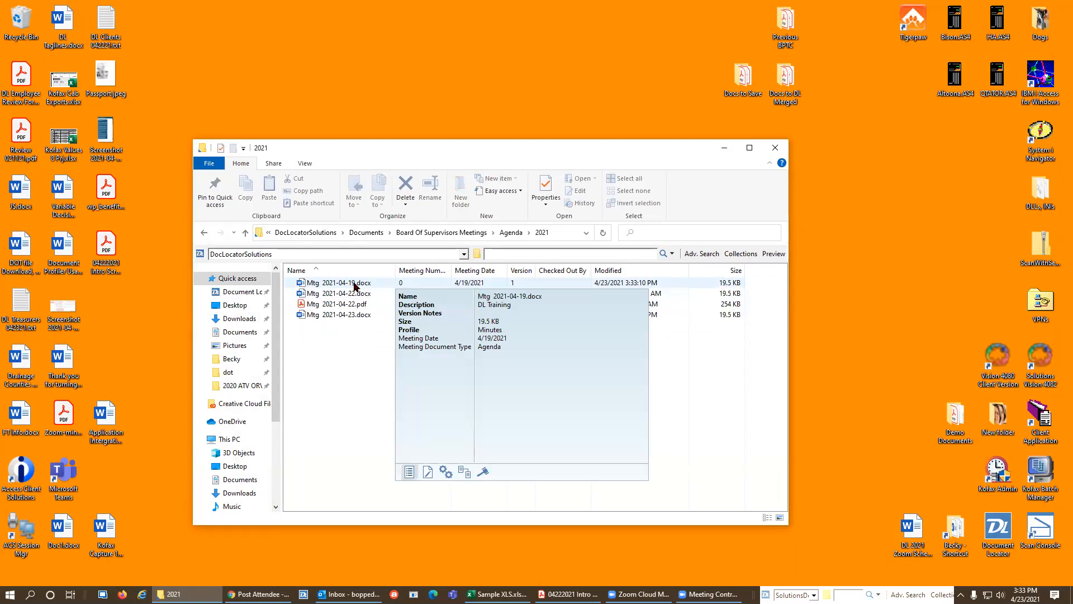
# - Maximize the folder, preview Mtg 2021-04-19.docx, then minimize and switch to Sample XLS
pyautogui.click(750, 148)
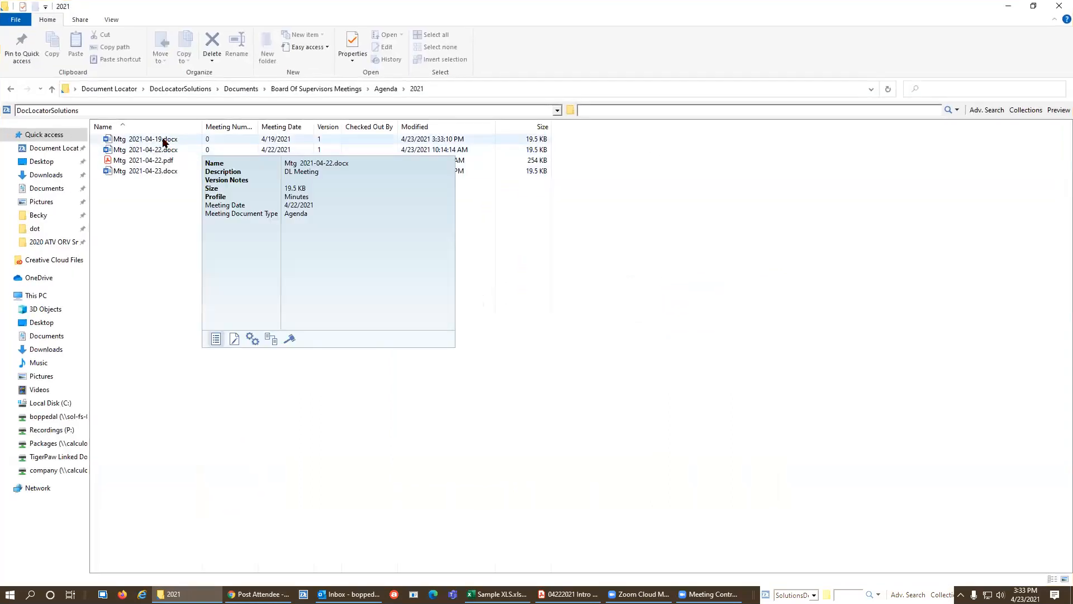
pyautogui.click(1054, 111)
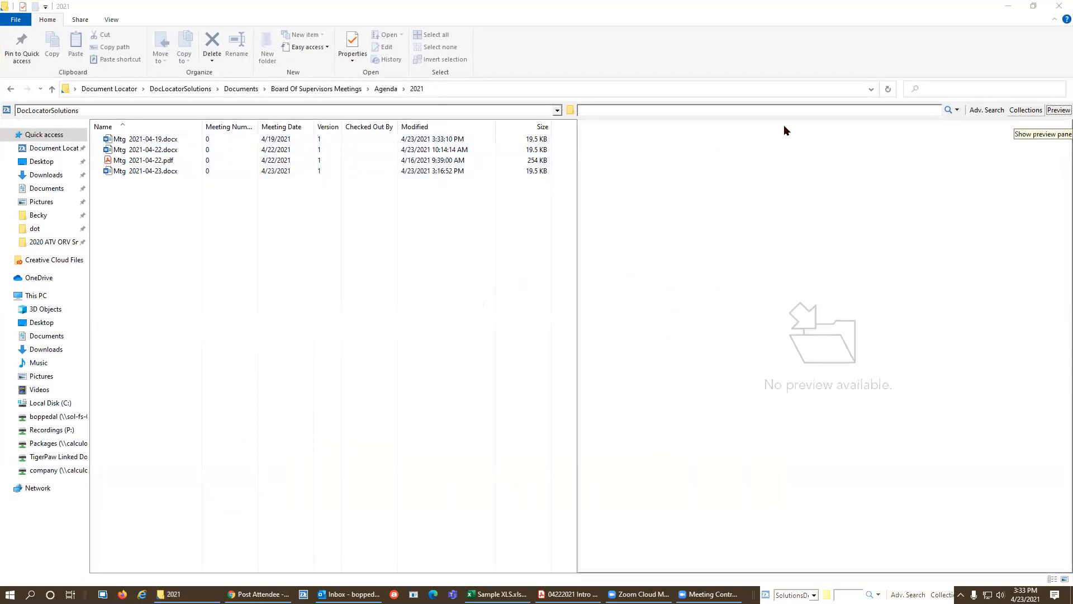
pyautogui.click(160, 140)
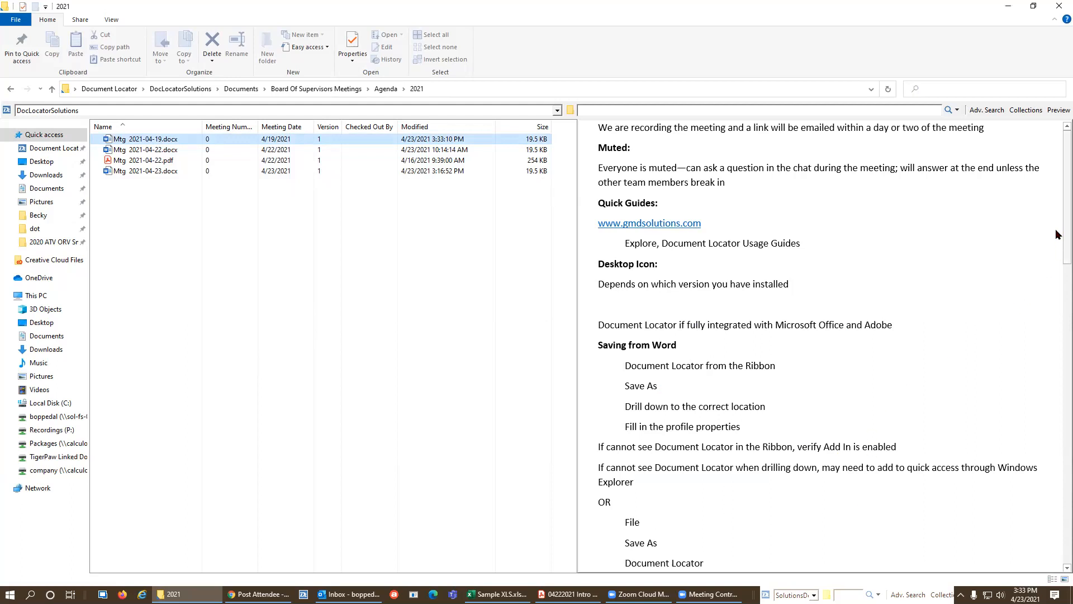
pyautogui.moveTo(1066, 213); pyautogui.dragTo(1063, 167)
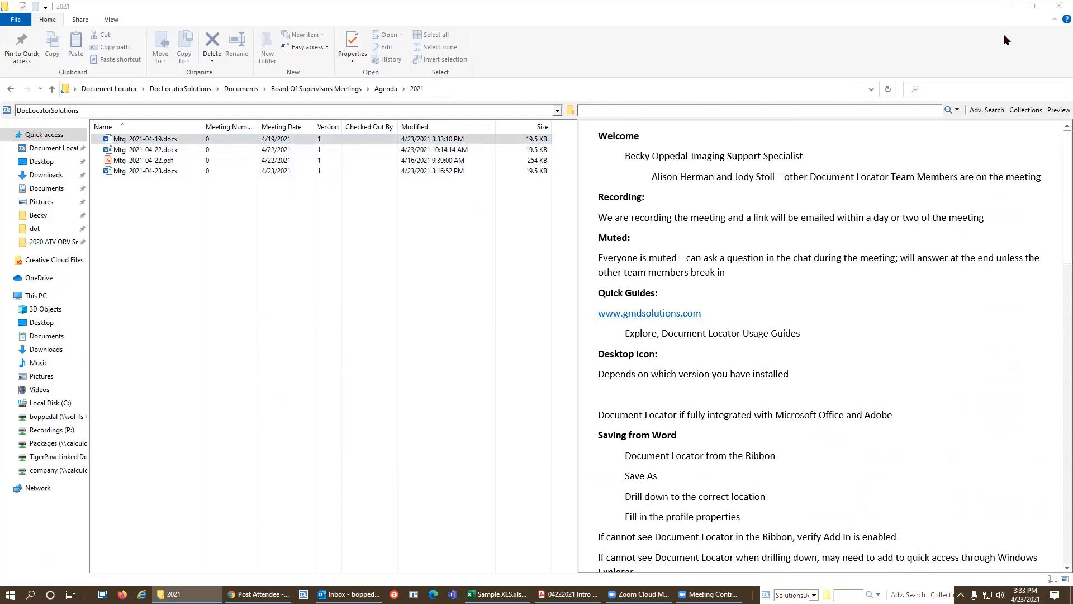
pyautogui.click(1008, 5)
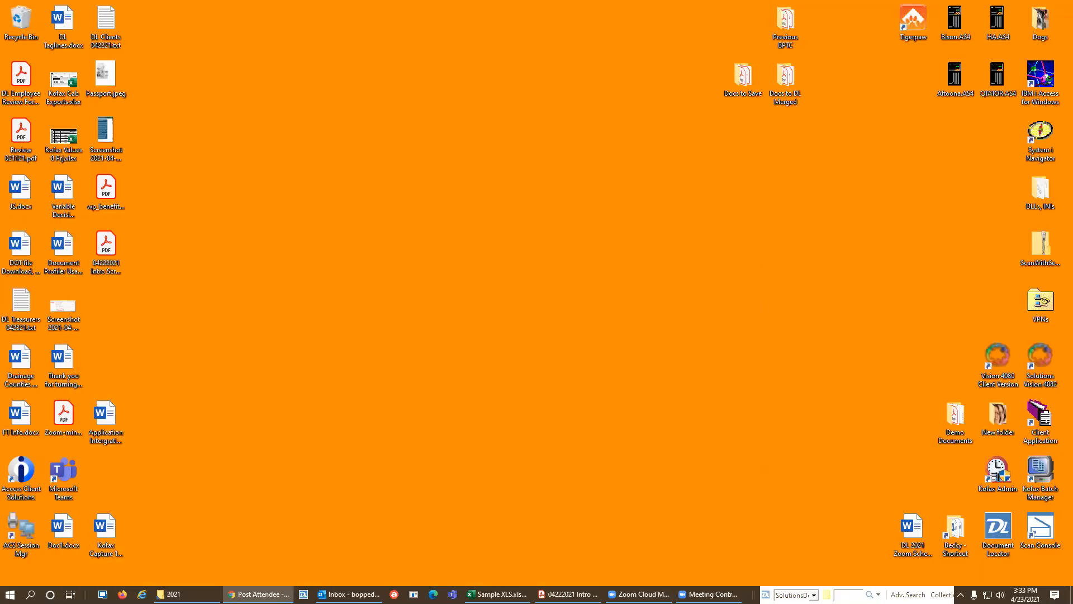
pyautogui.click(497, 594)
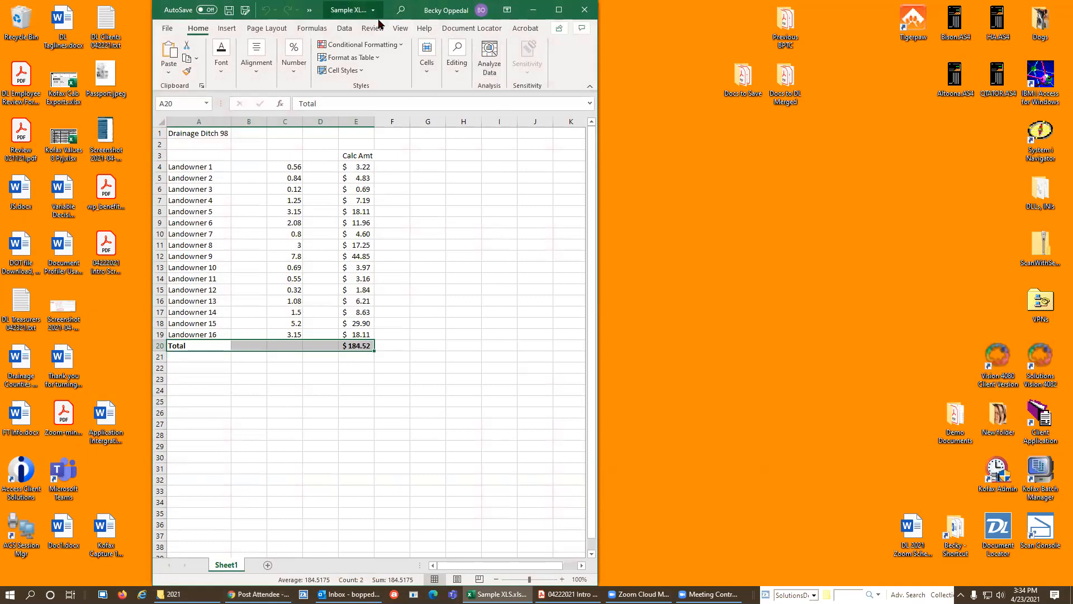
# - Maximize the Sample XLS workbook window and open Excel Options from the File page
pyautogui.moveTo(379, 24); pyautogui.dragTo(384, 42)
pyautogui.doubleClick(362, 35)
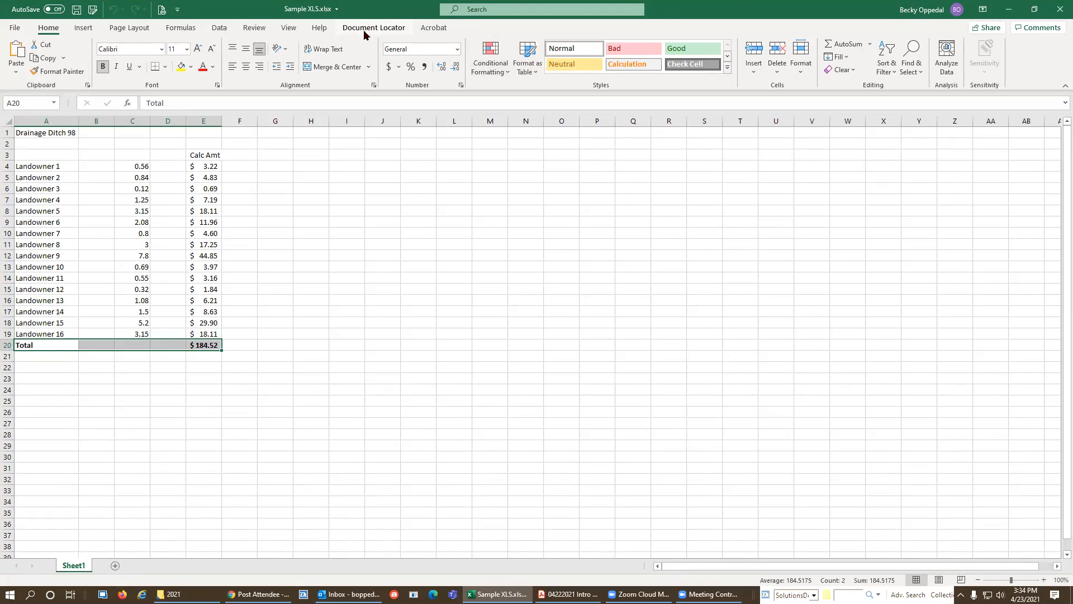
pyautogui.click(15, 29)
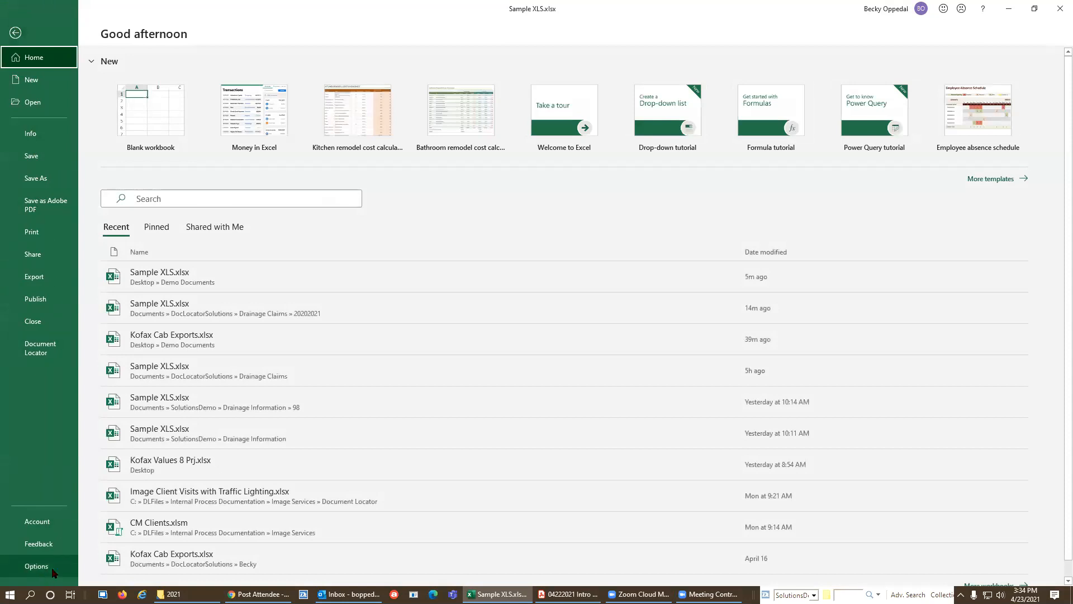
pyautogui.click(36, 566)
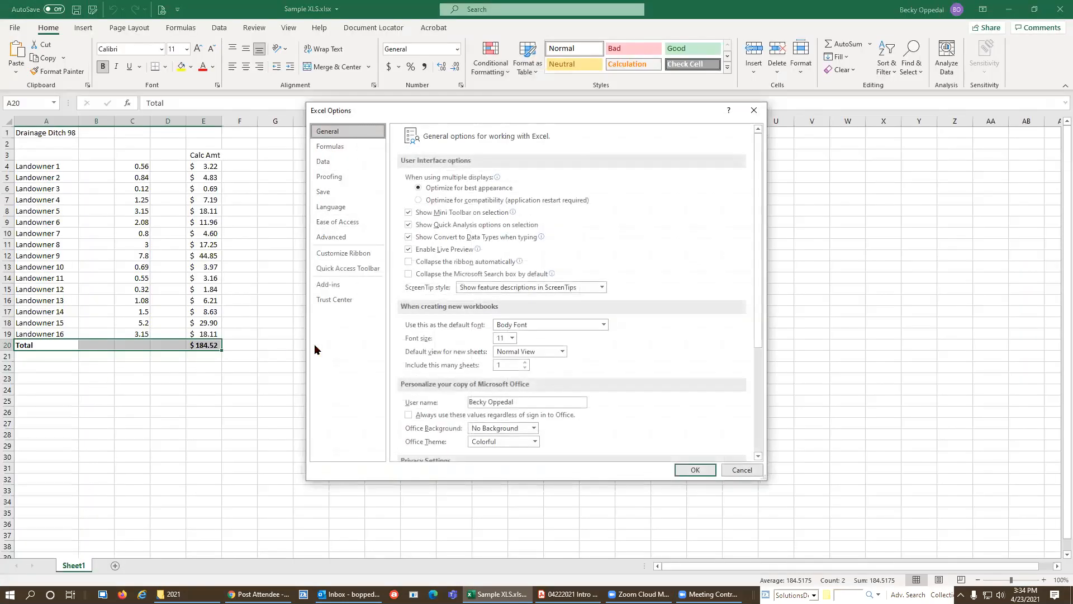
# - Confirm the Document Locator add-in in Add-ins, cancel Options, and show the Document Locator ribbon
pyautogui.click(333, 282)
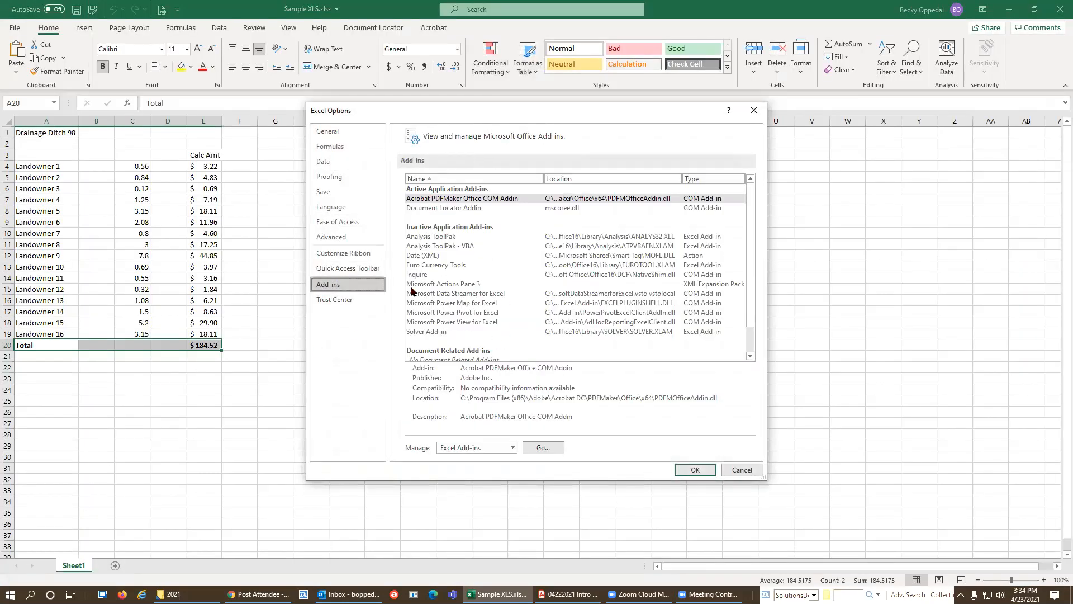
pyautogui.click(743, 471)
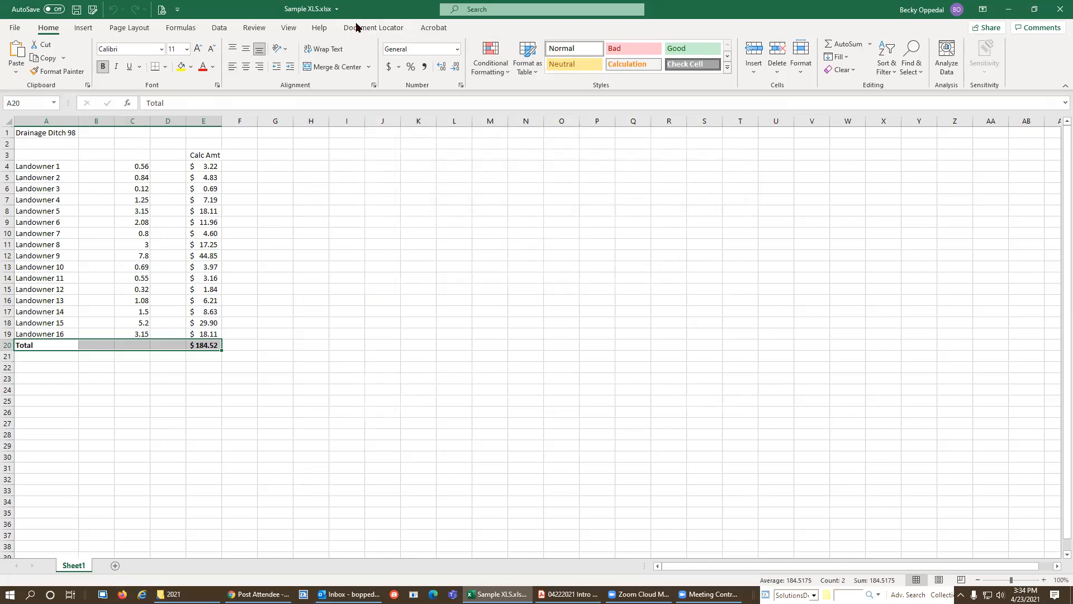
pyautogui.click(376, 28)
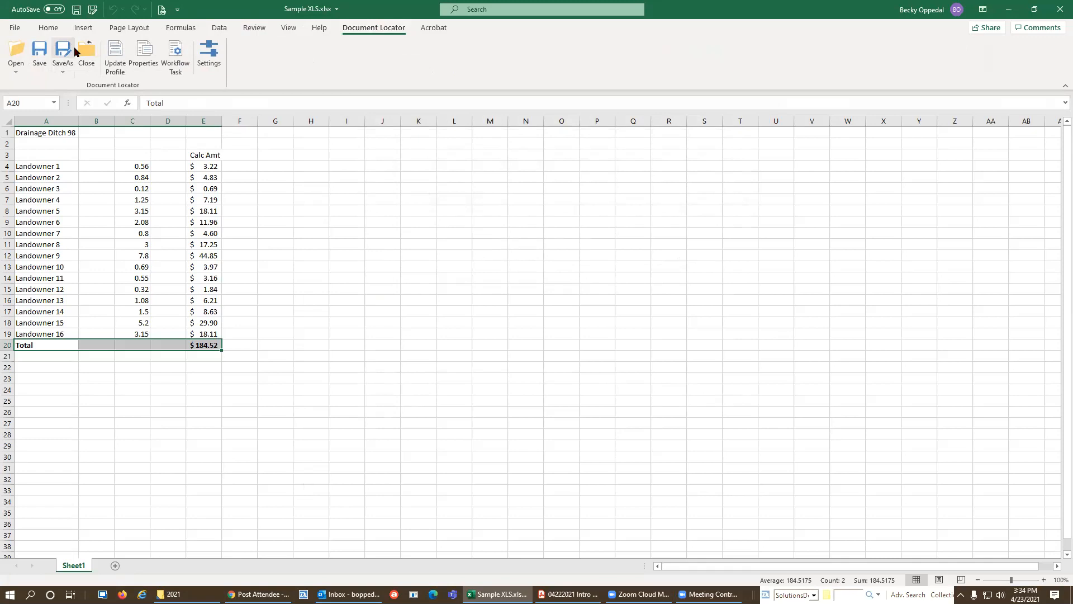
# - Start a Document Locator save of Sample XLS.xlsx and browse to DocLocatorSolutions > Documents > Drainage Claims
pyautogui.click(40, 56)
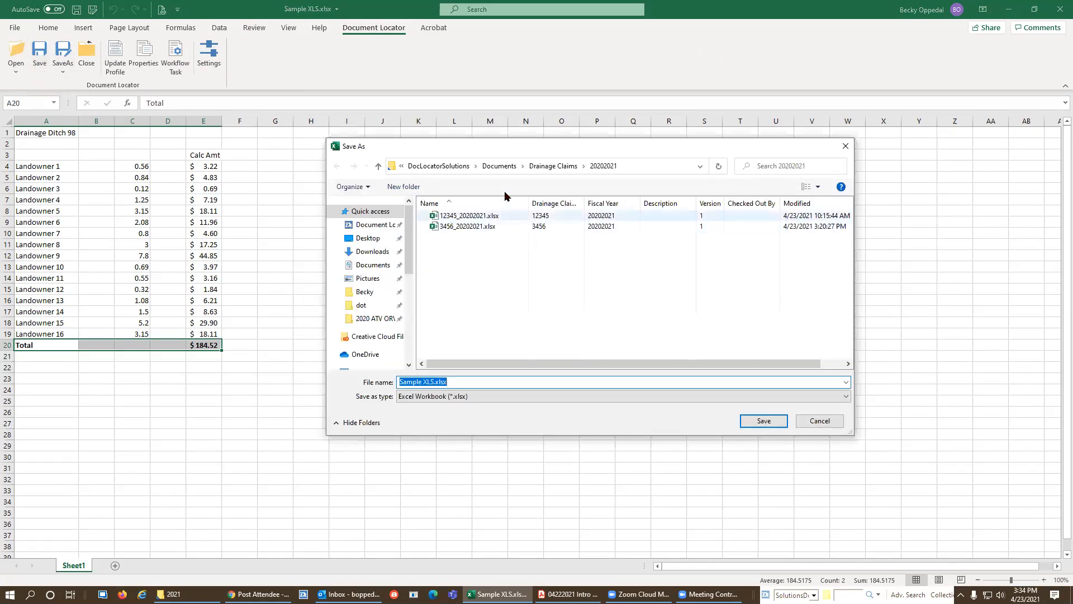
pyautogui.click(445, 168)
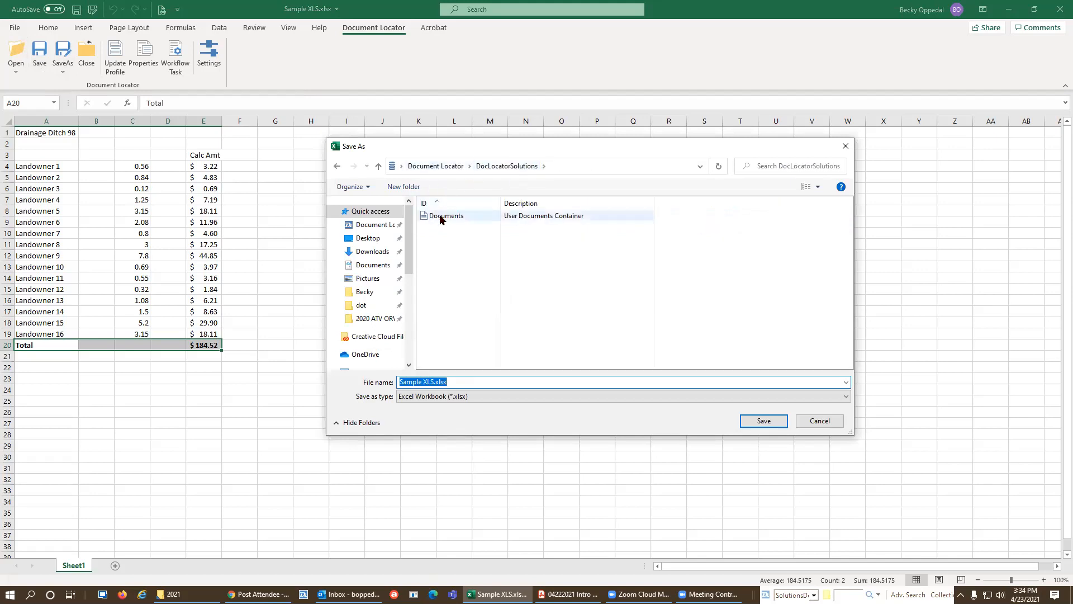
pyautogui.click(434, 170)
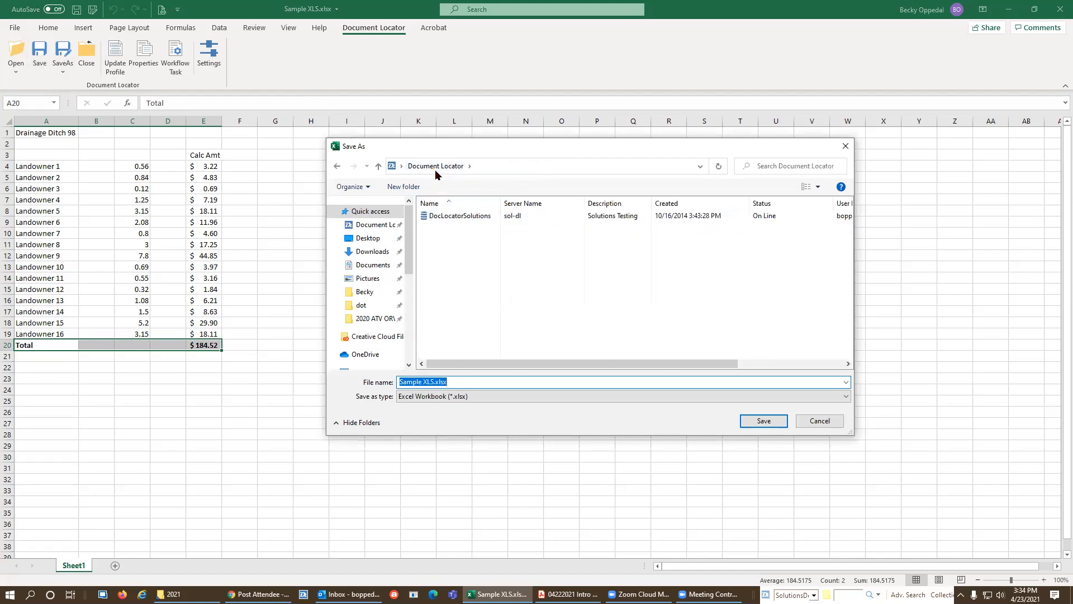
pyautogui.doubleClick(447, 216)
pyautogui.doubleClick(447, 216)
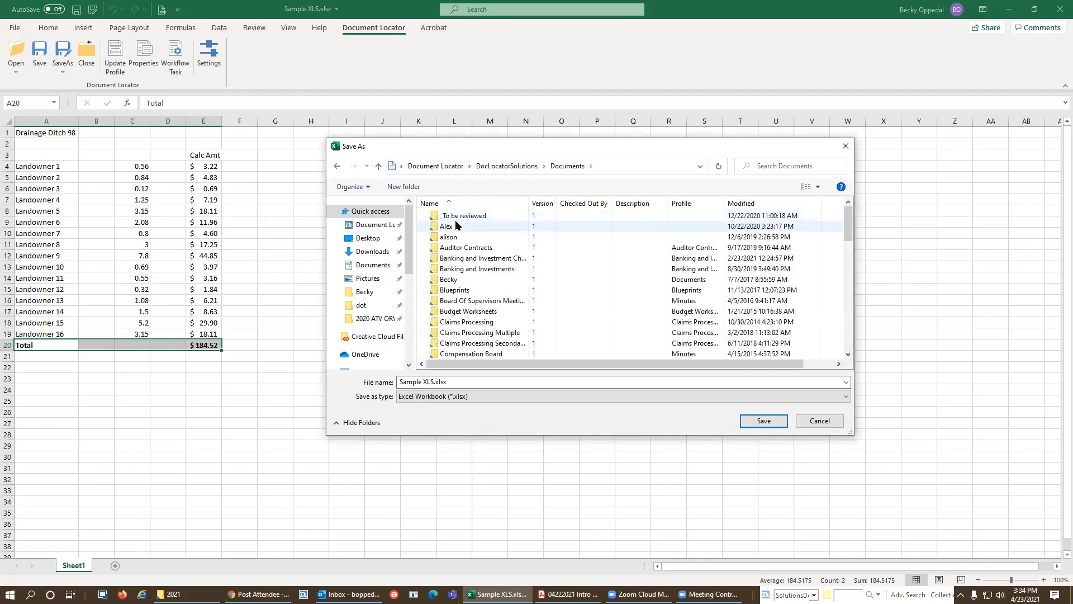
pyautogui.scroll(-1, 472, 313)
pyautogui.scroll(-2, 473, 316)
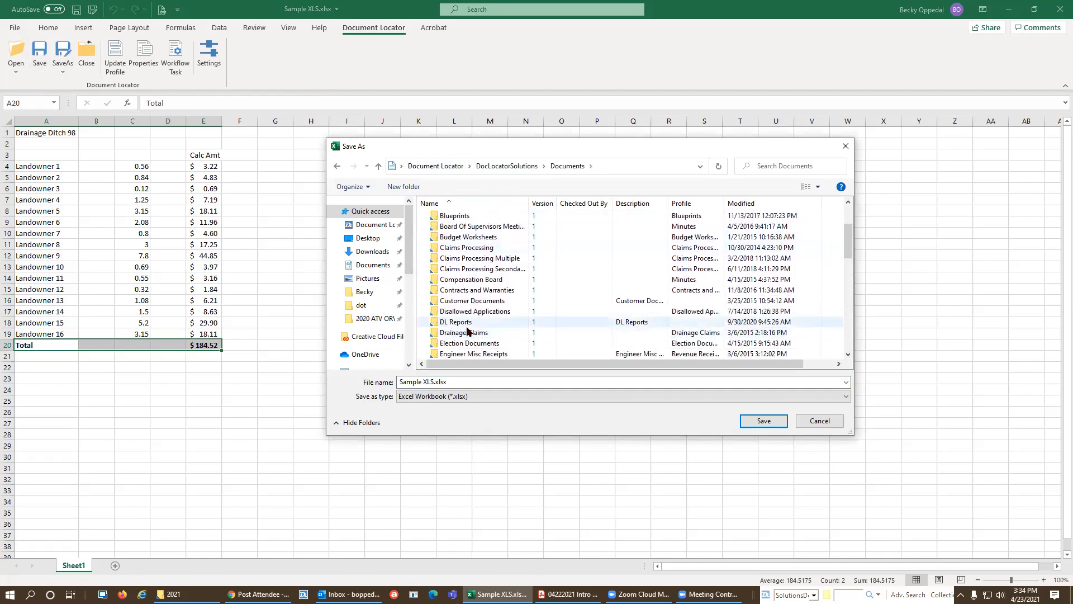
pyautogui.click(468, 322)
pyautogui.click(464, 334)
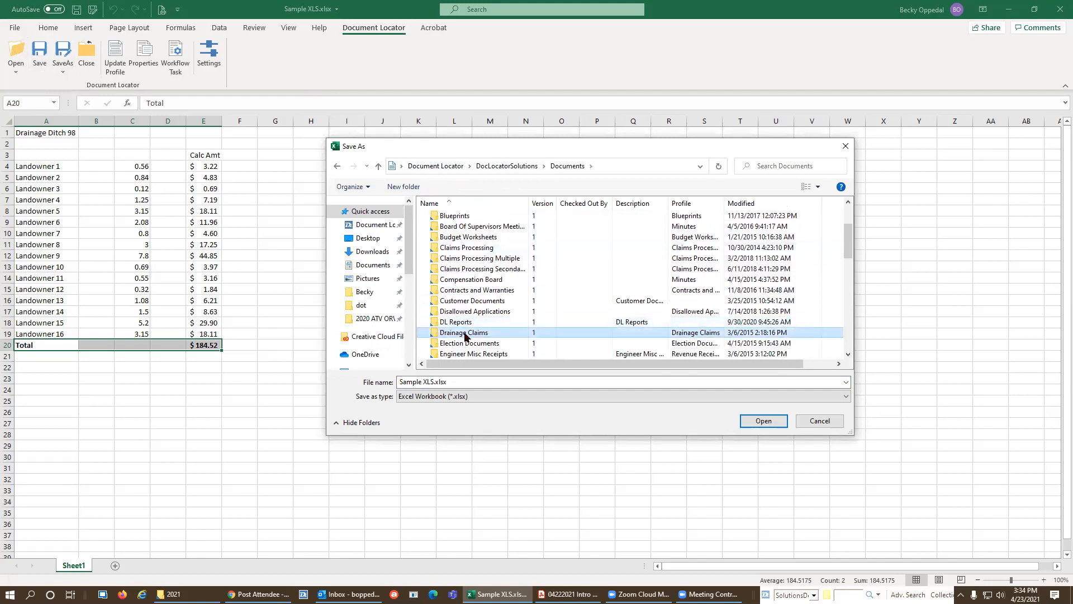
pyautogui.doubleClick(464, 334)
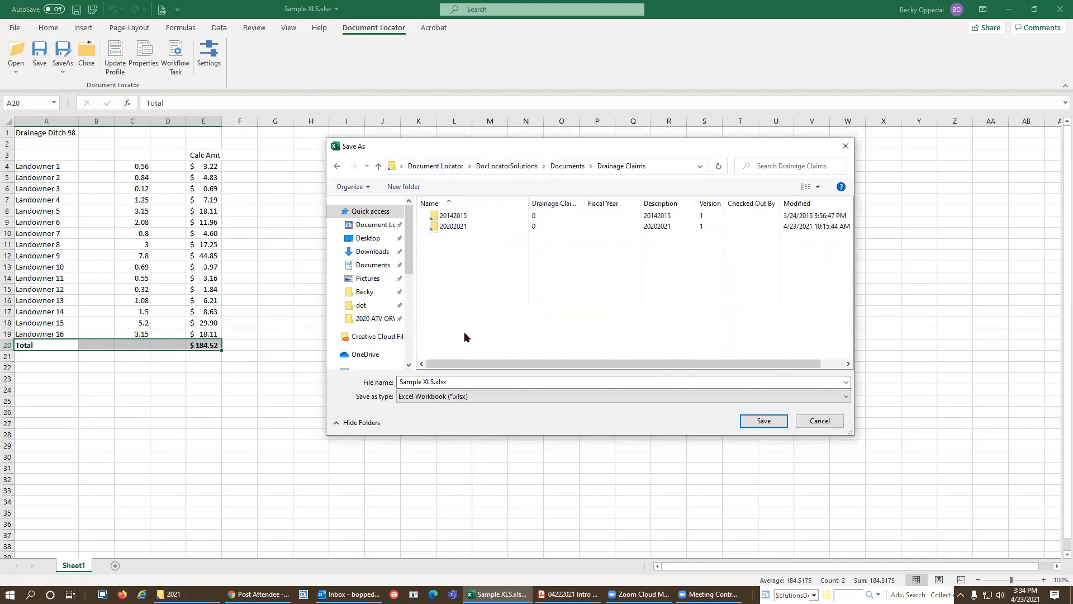
# - Save into Drainage Claims with Drainage Claim Number 789 and Fiscal Year 20202021
pyautogui.click(769, 422)
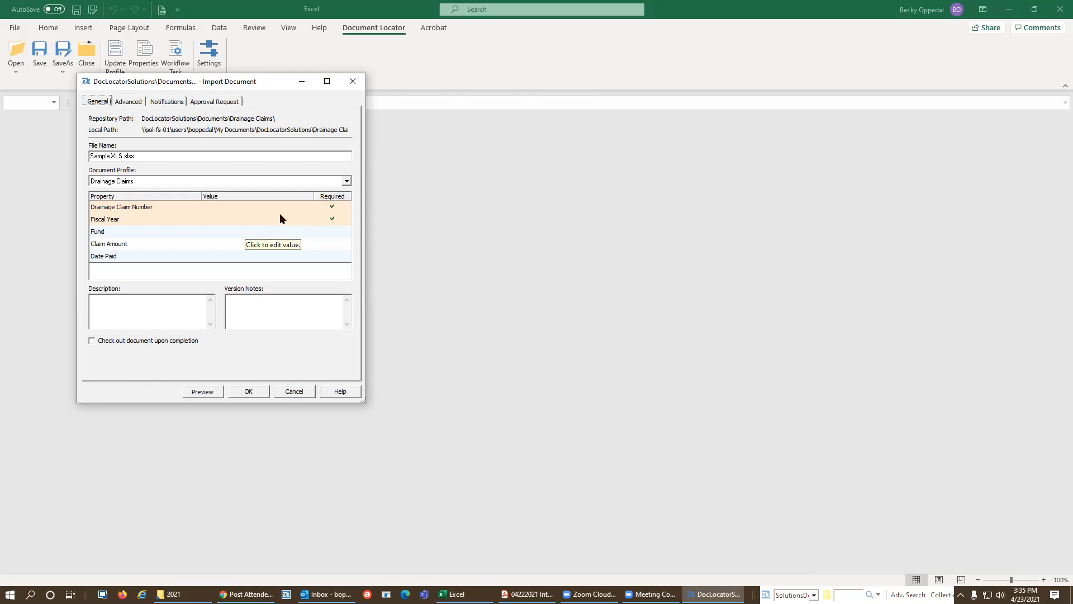
pyautogui.click(245, 206)
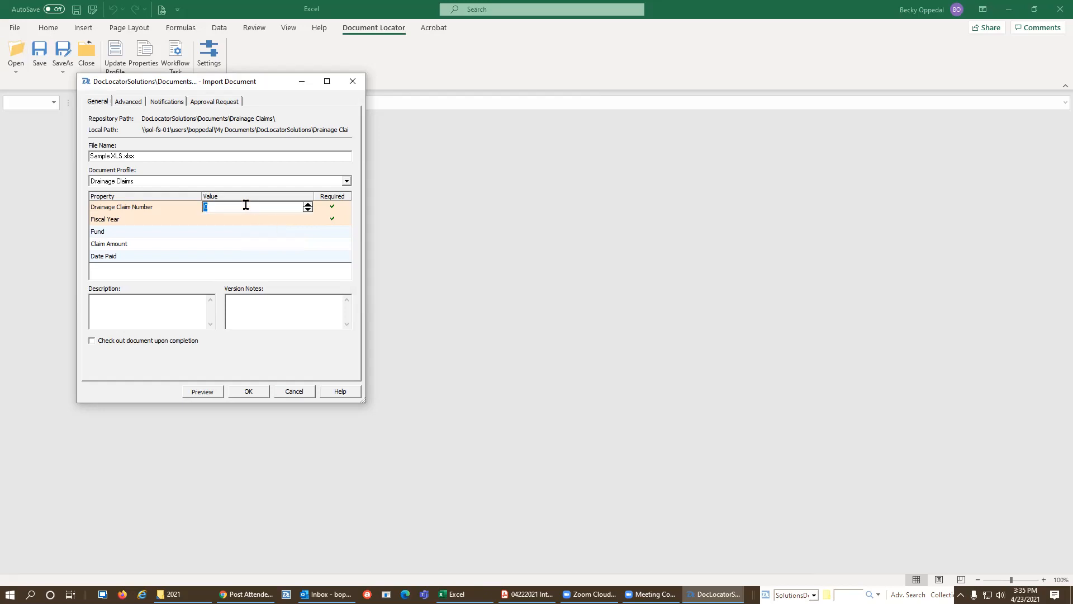
pyautogui.write('789')
pyautogui.click(235, 219)
pyautogui.write('20202021')
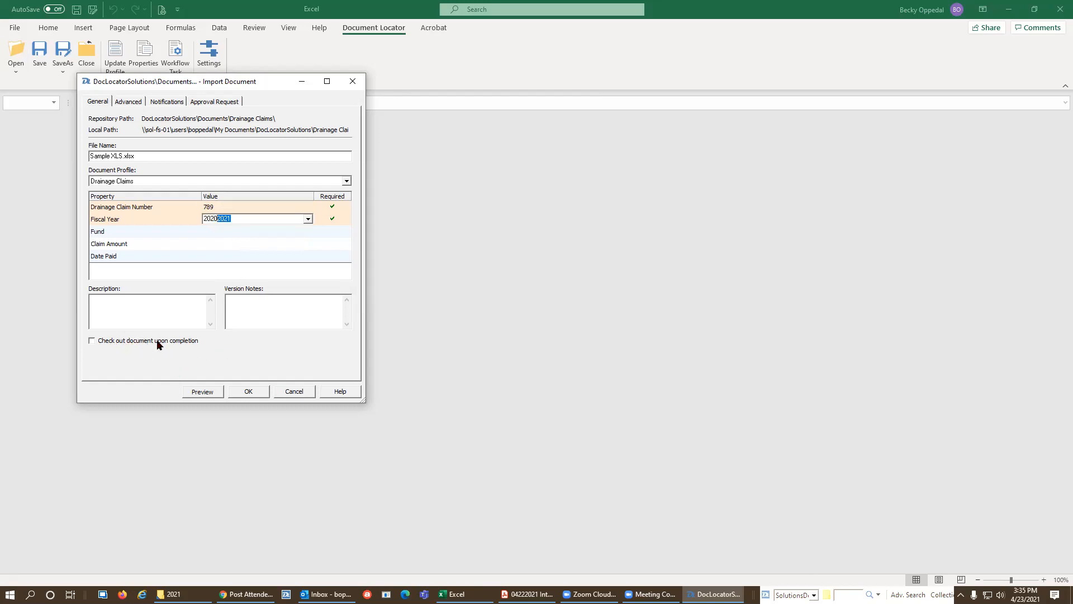
pyautogui.press('Tab')
# - Finish the workbook import and open the Drainage Claims folder in File Explorer
pyautogui.click(252, 392)
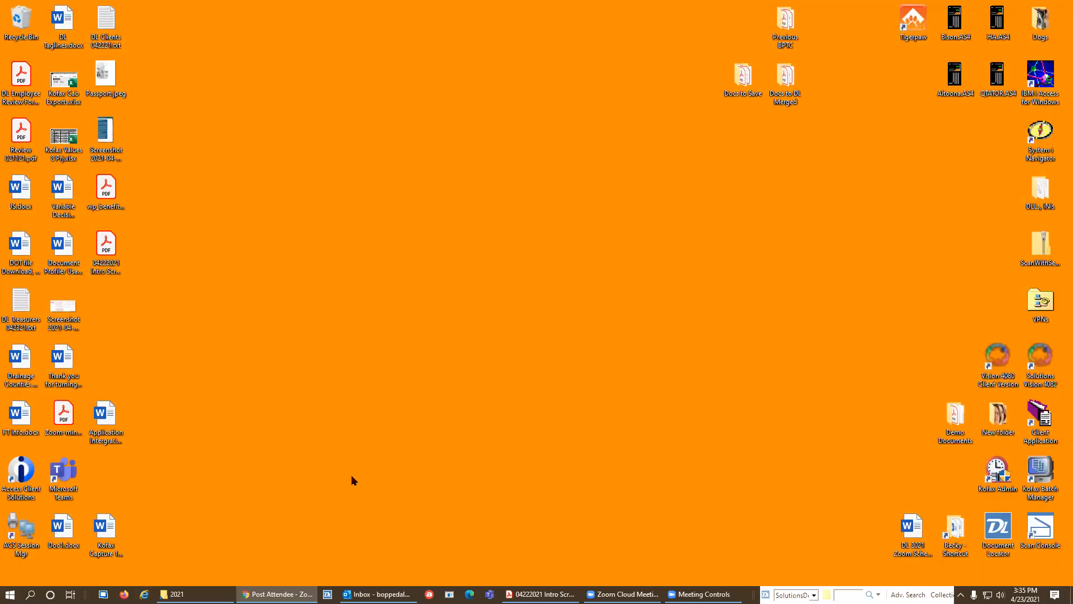
pyautogui.click(201, 594)
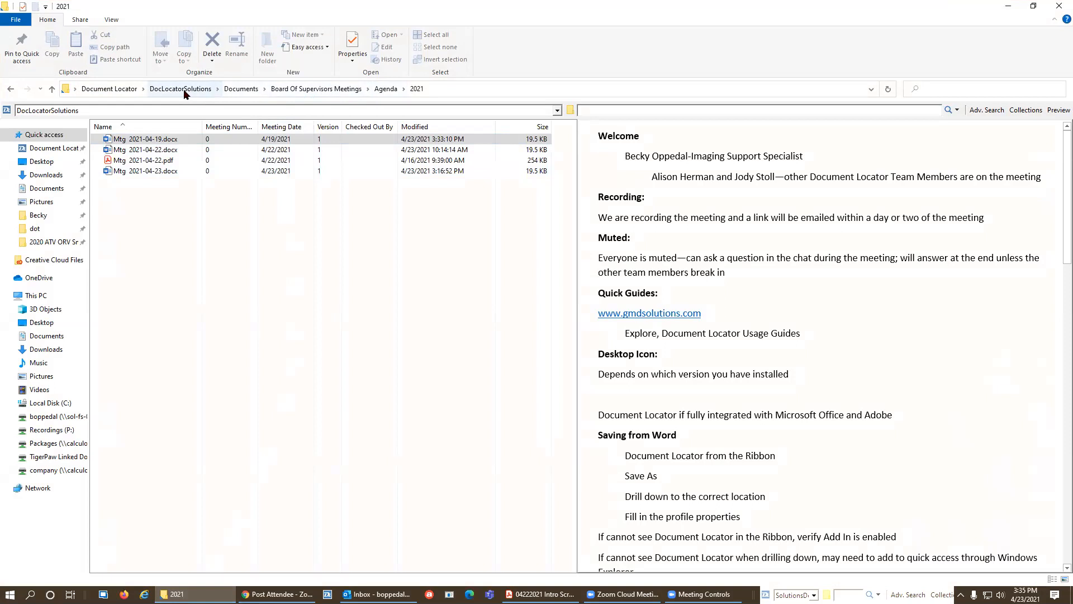
pyautogui.click(242, 89)
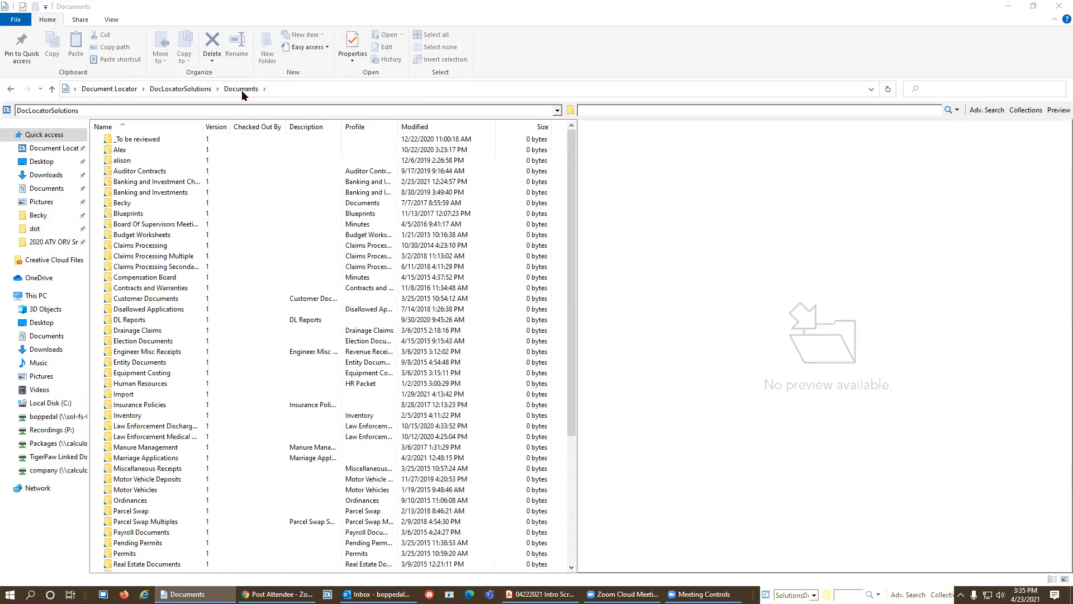
pyautogui.click(151, 333)
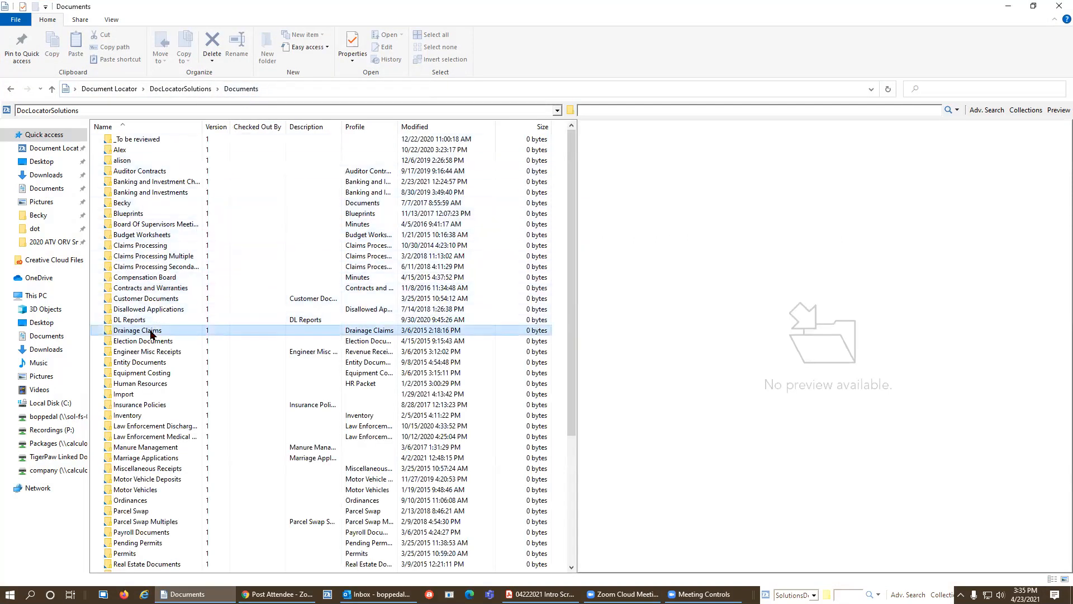
pyautogui.doubleClick(151, 334)
# - Preview 789_20202021.xlsx in the 20202021 folder, then bring up 04222021 Intro Screen.pdf in Acrobat
pyautogui.doubleClick(130, 150)
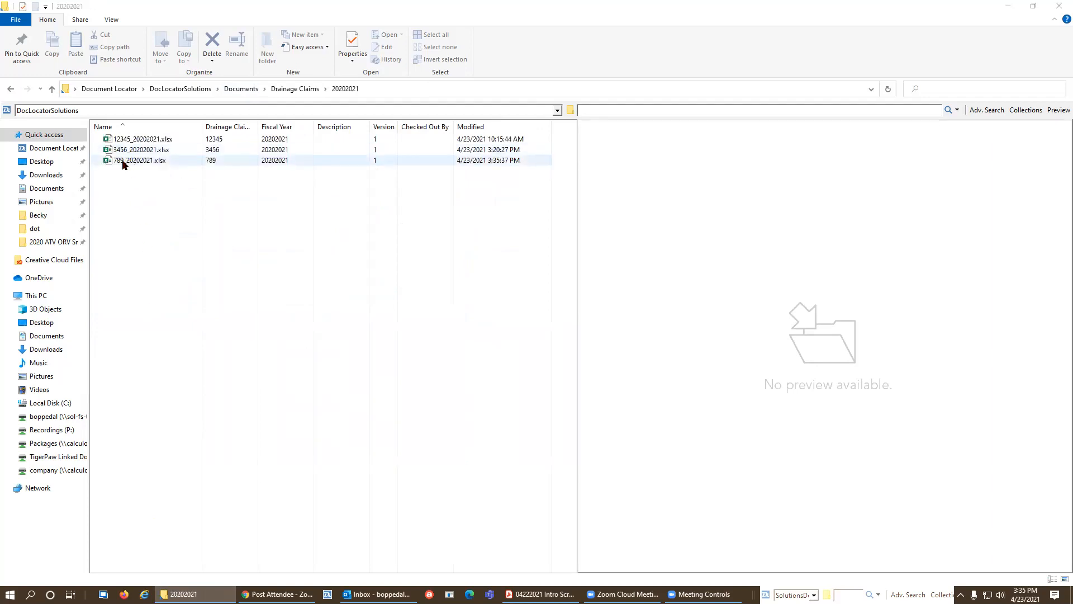
pyautogui.click(125, 164)
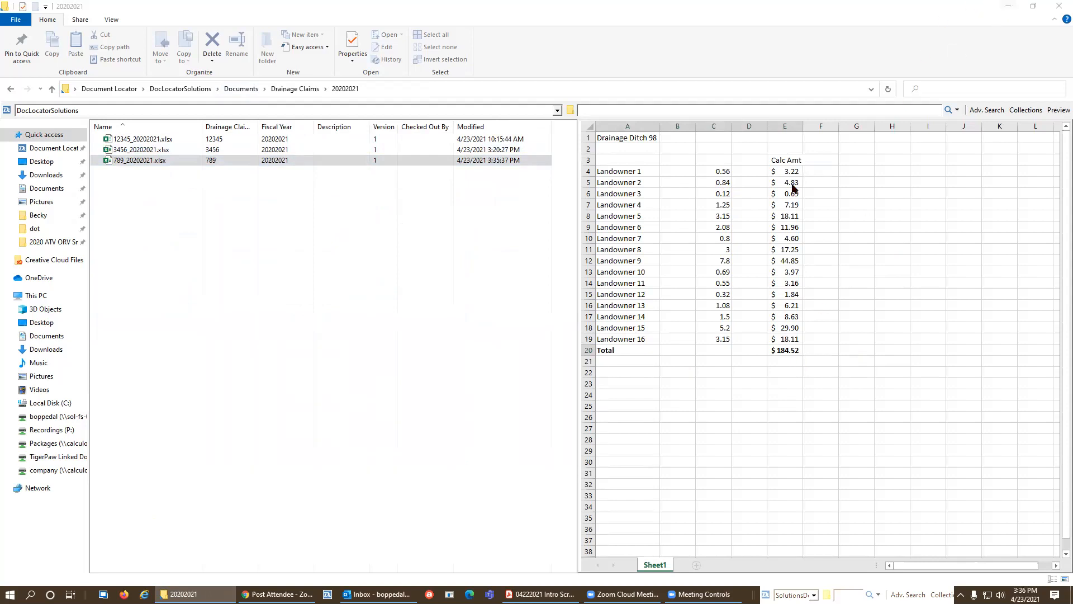
pyautogui.click(1008, 6)
pyautogui.click(541, 594)
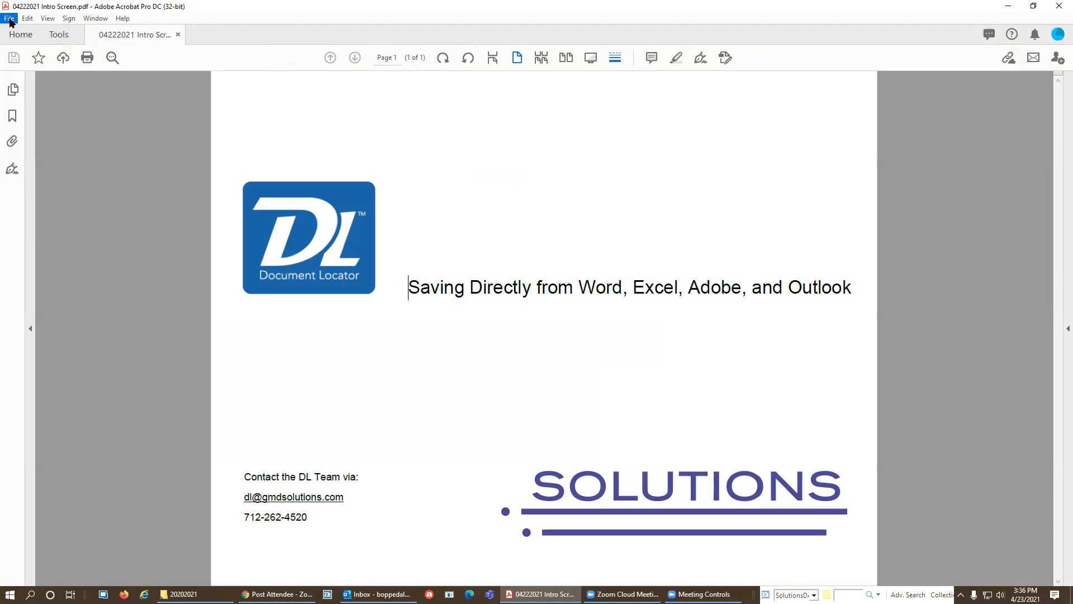
# - Review Acrobat's Security (Enhanced) preferences, confirming Protected View is off, and close Preferences
pyautogui.click(9, 19)
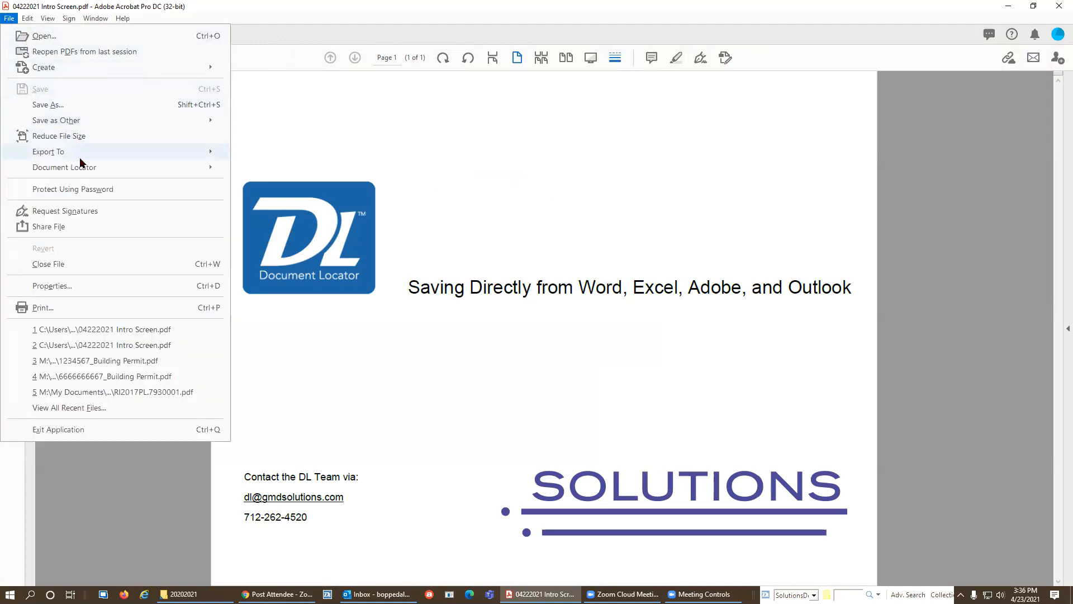
pyautogui.moveTo(82, 166)
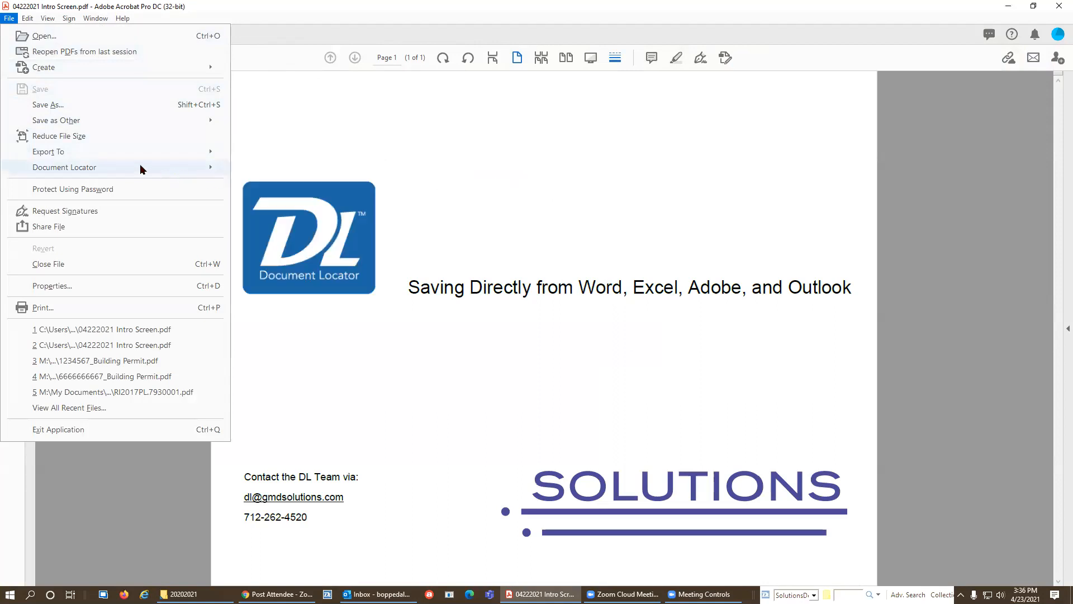
pyautogui.click(311, 140)
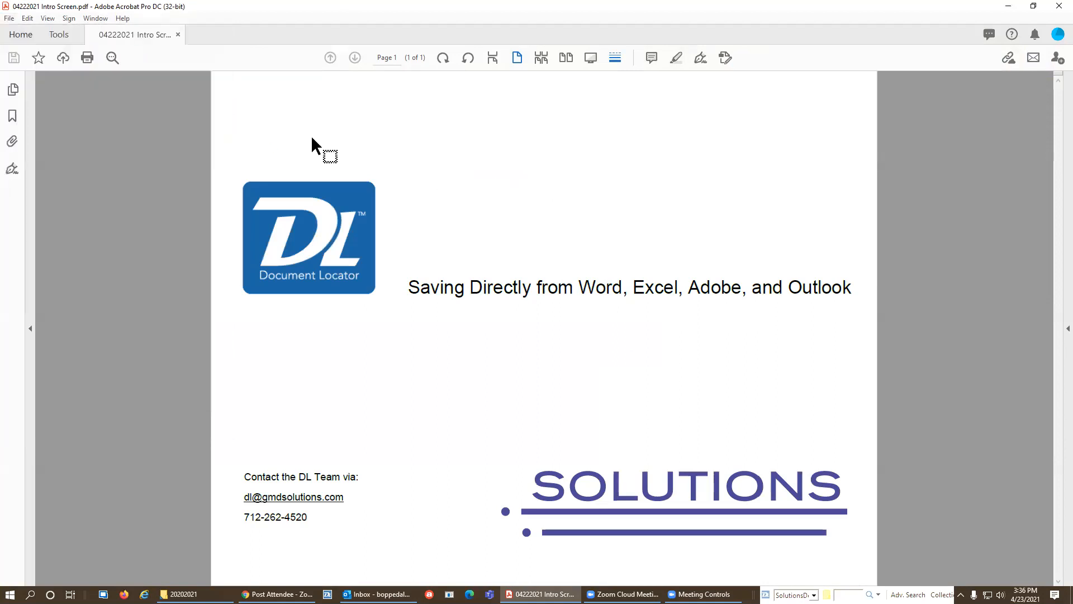
pyautogui.click(23, 20)
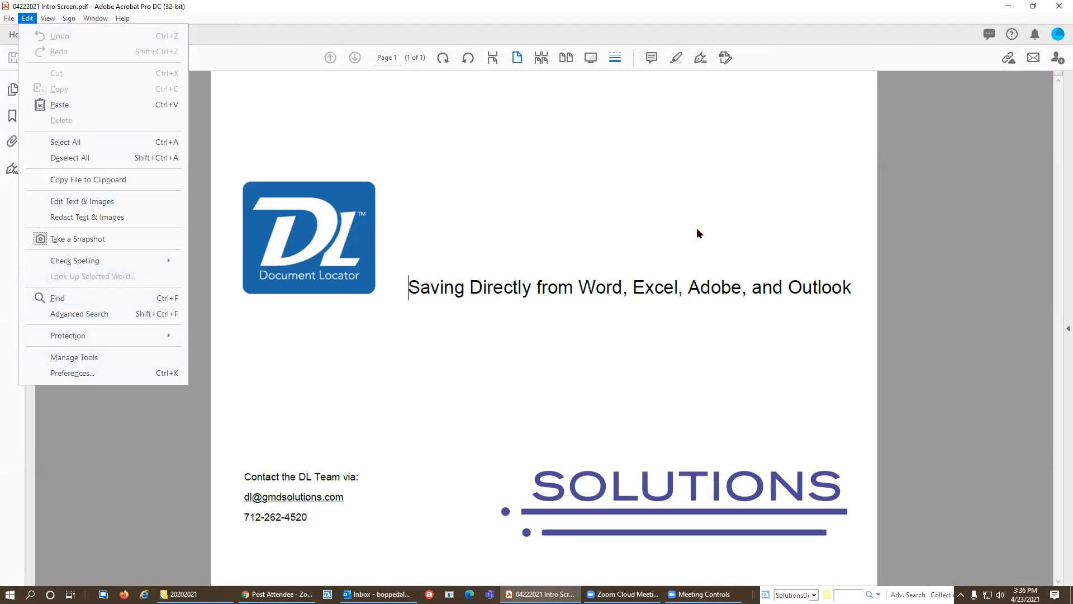
pyautogui.click(119, 374)
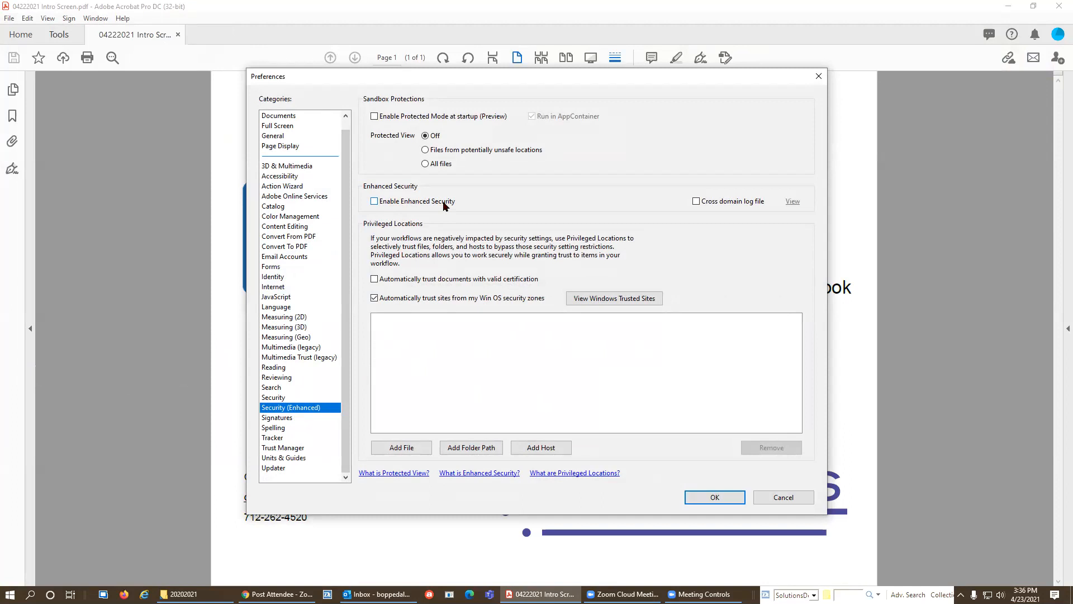
pyautogui.click(736, 497)
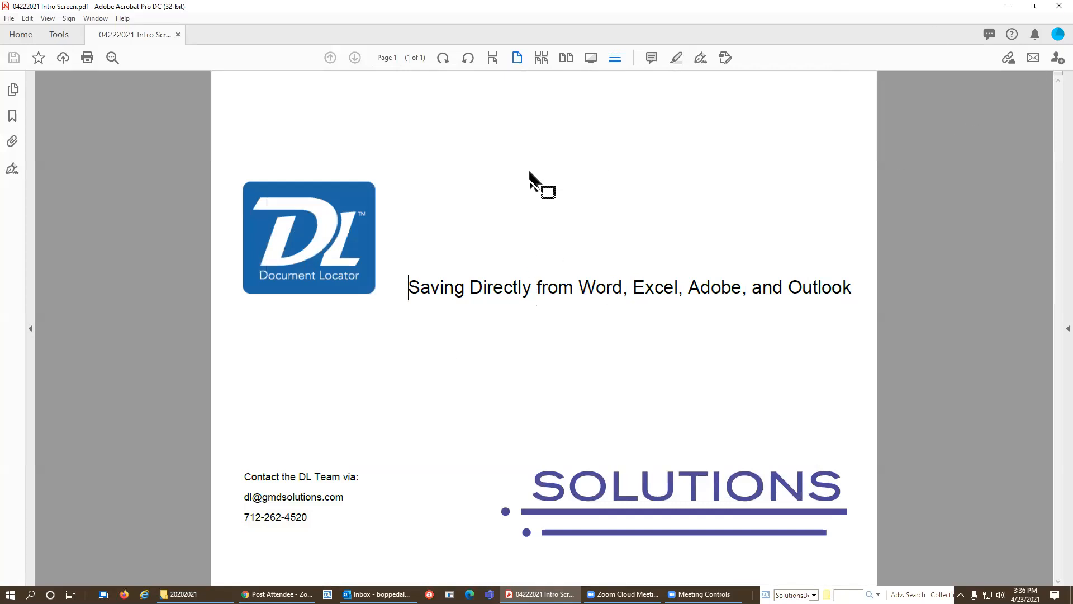
pyautogui.click(9, 19)
# - Save the PDF to the Document Locator repository, navigating into the Real Estate Documents folder
pyautogui.moveTo(56, 163)
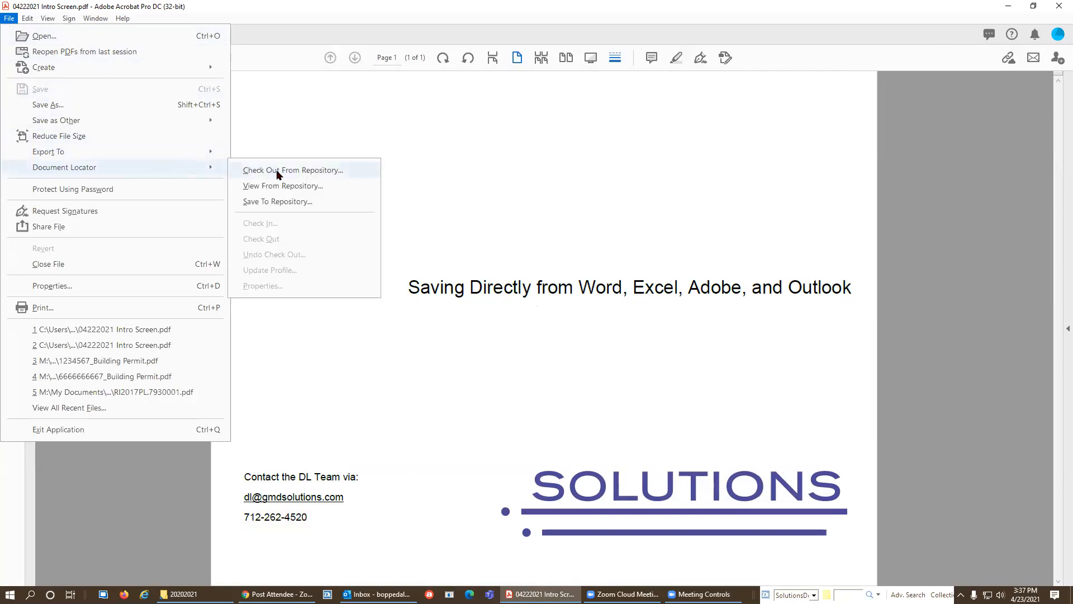
pyautogui.click(280, 202)
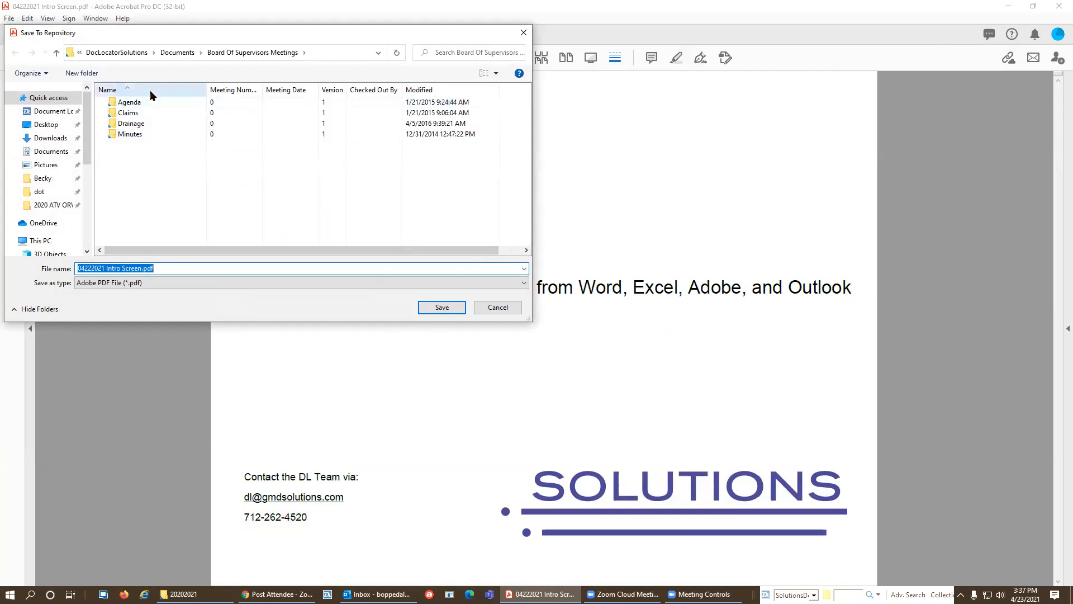
pyautogui.click(189, 52)
pyautogui.scroll(-2, 193, 183)
pyautogui.scroll(-9, 193, 183)
pyautogui.scroll(-1, 194, 182)
pyautogui.click(175, 177)
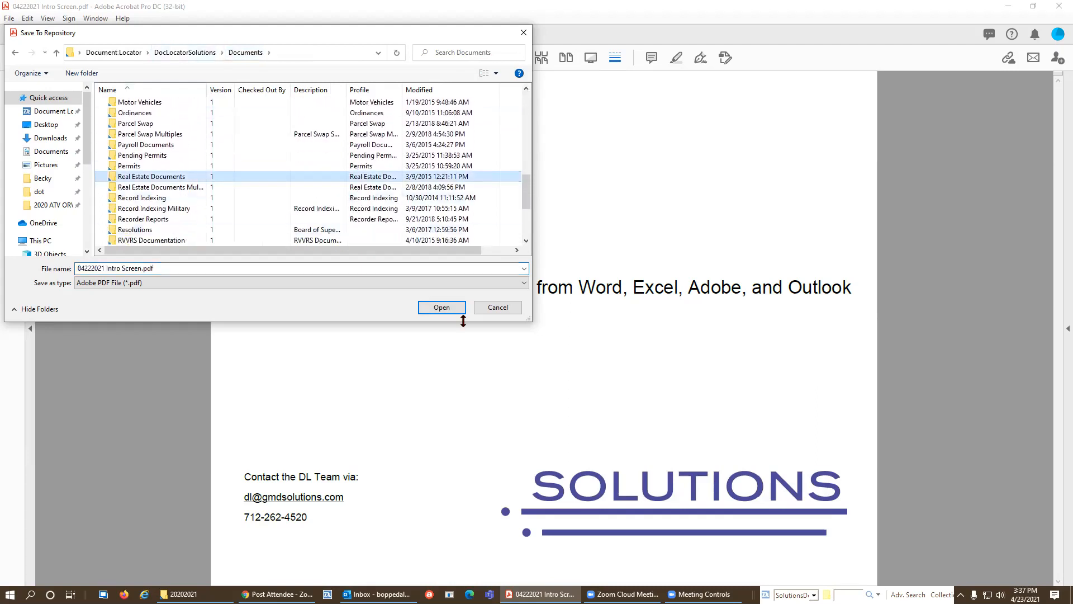
pyautogui.click(450, 307)
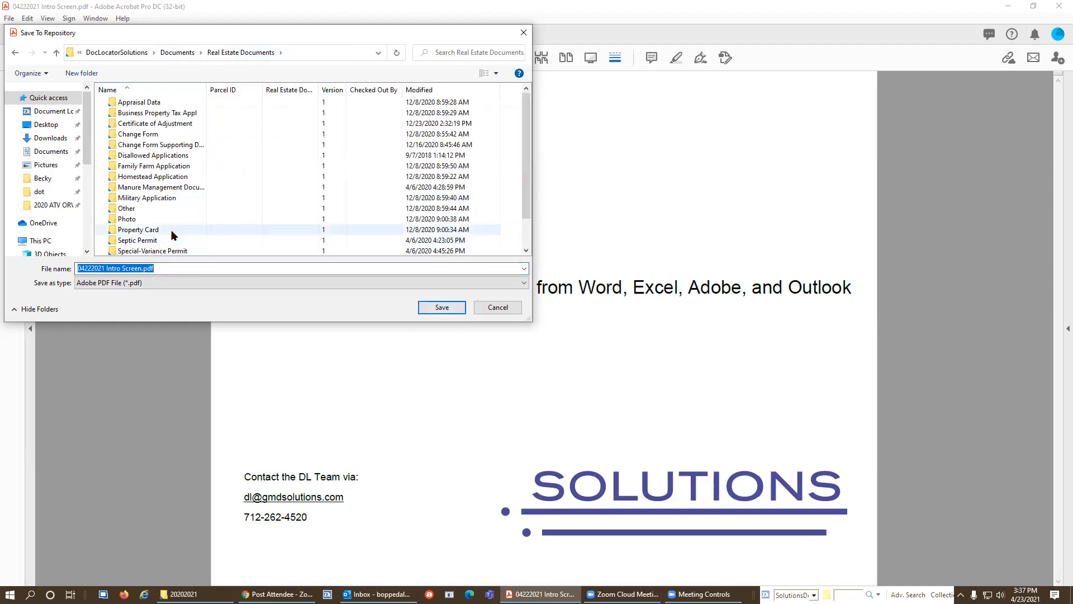
pyautogui.click(447, 309)
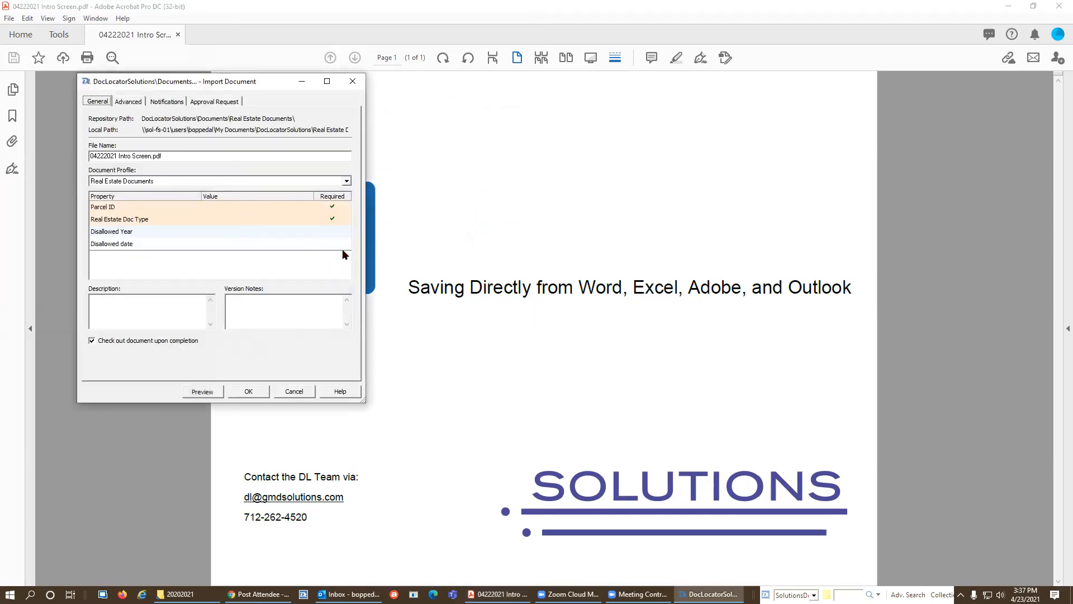
pyautogui.click(231, 206)
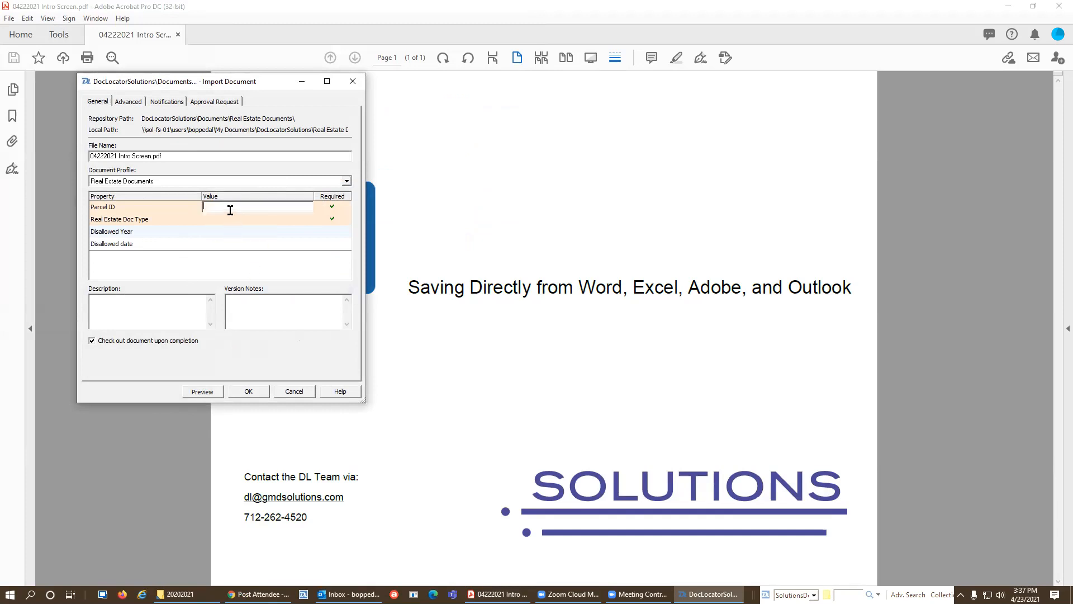
pyautogui.write('96')
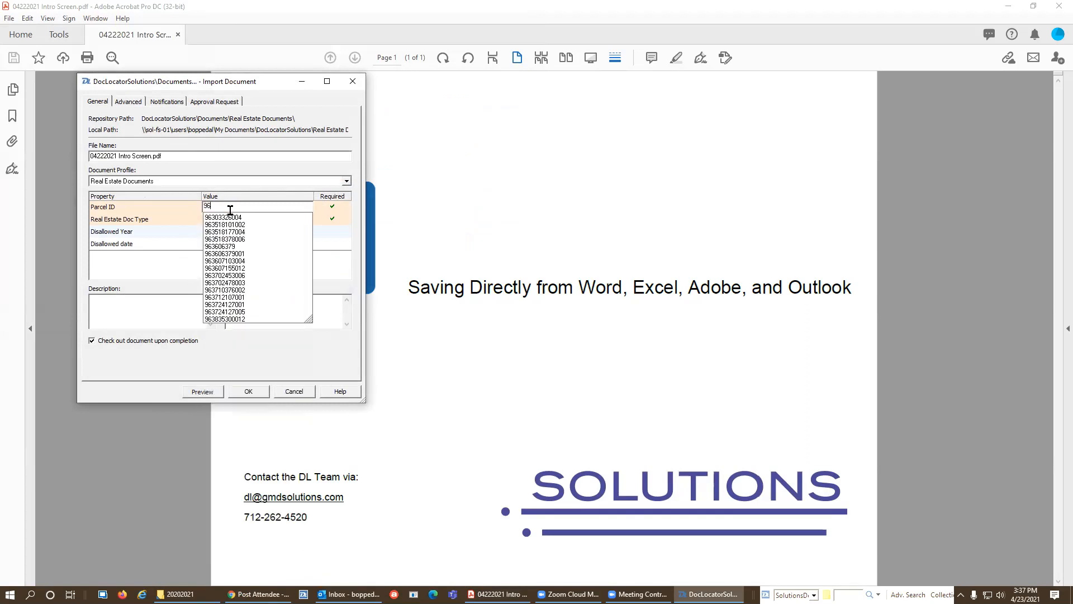
pyautogui.write('3707')
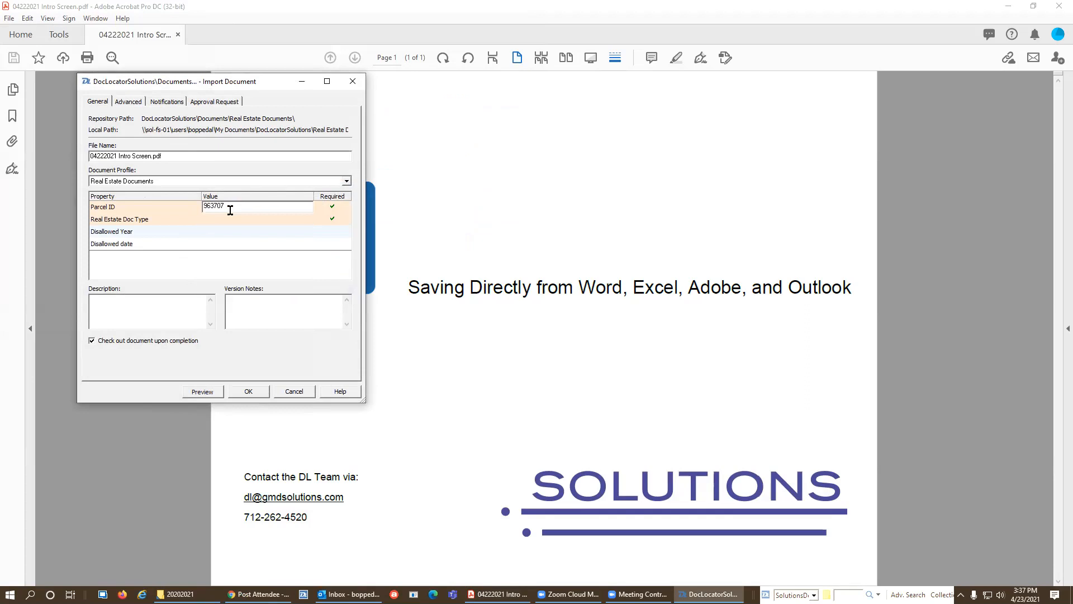
pyautogui.write('07103004')
pyautogui.click(222, 221)
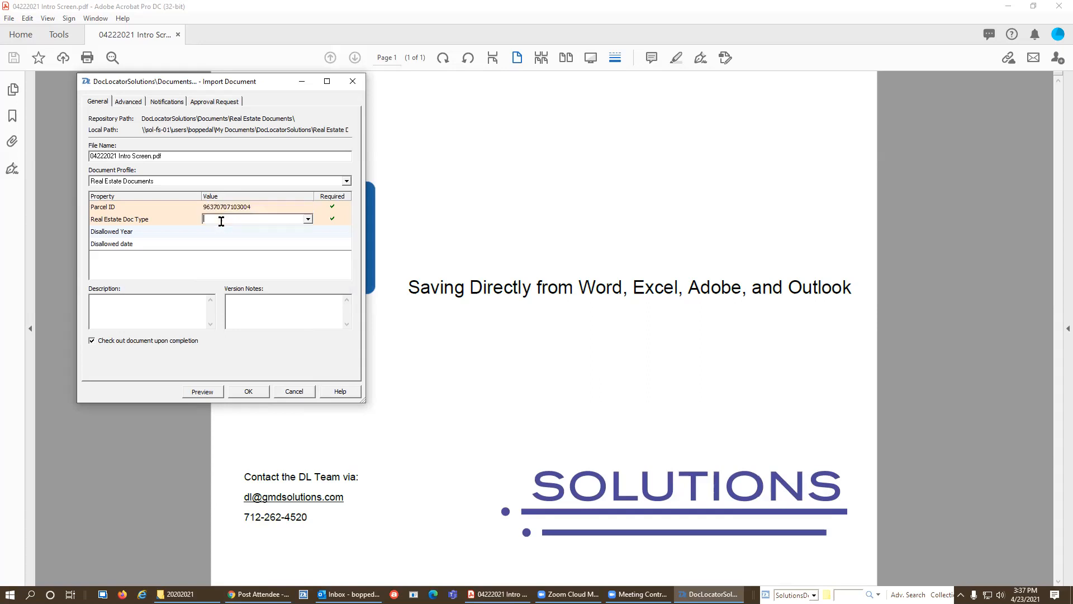
pyautogui.click(308, 219)
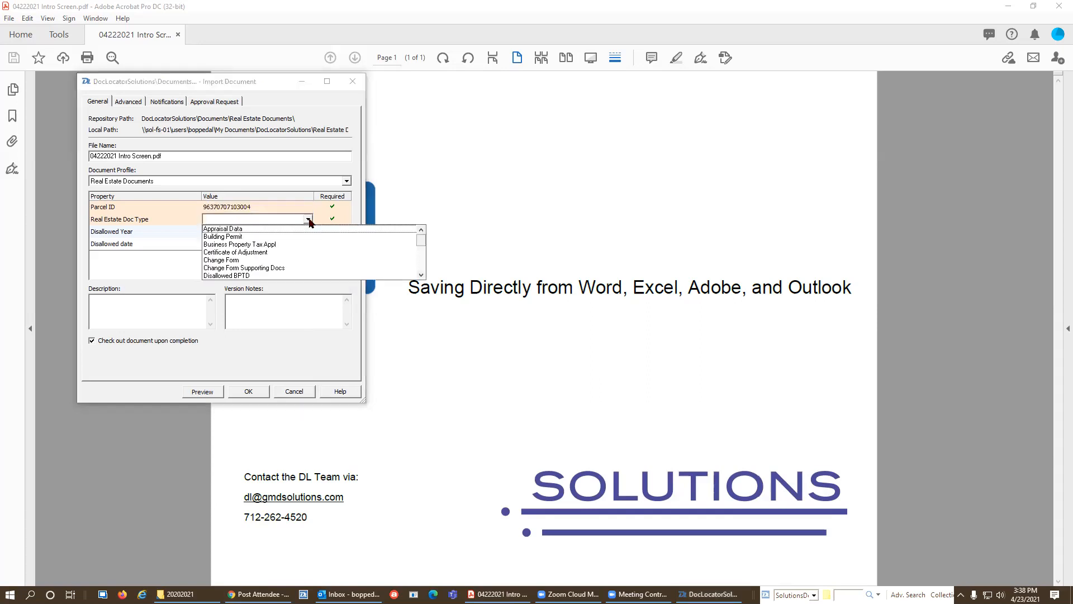
pyautogui.scroll(-1, 246, 249)
pyautogui.scroll(-5, 246, 254)
pyautogui.scroll(-1, 250, 269)
pyautogui.scroll(-1, 245, 270)
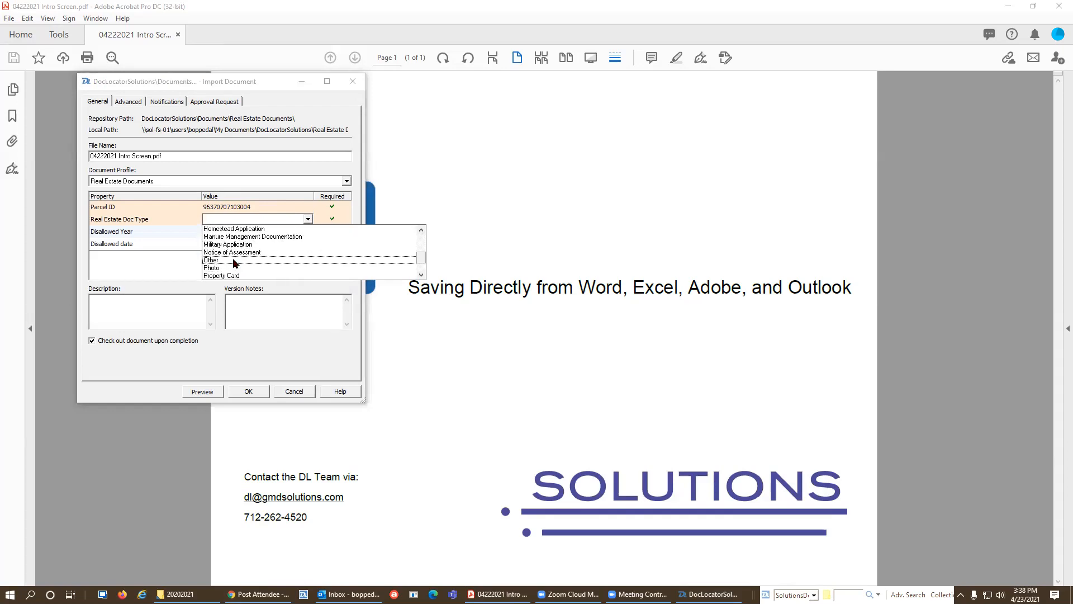
pyautogui.click(223, 260)
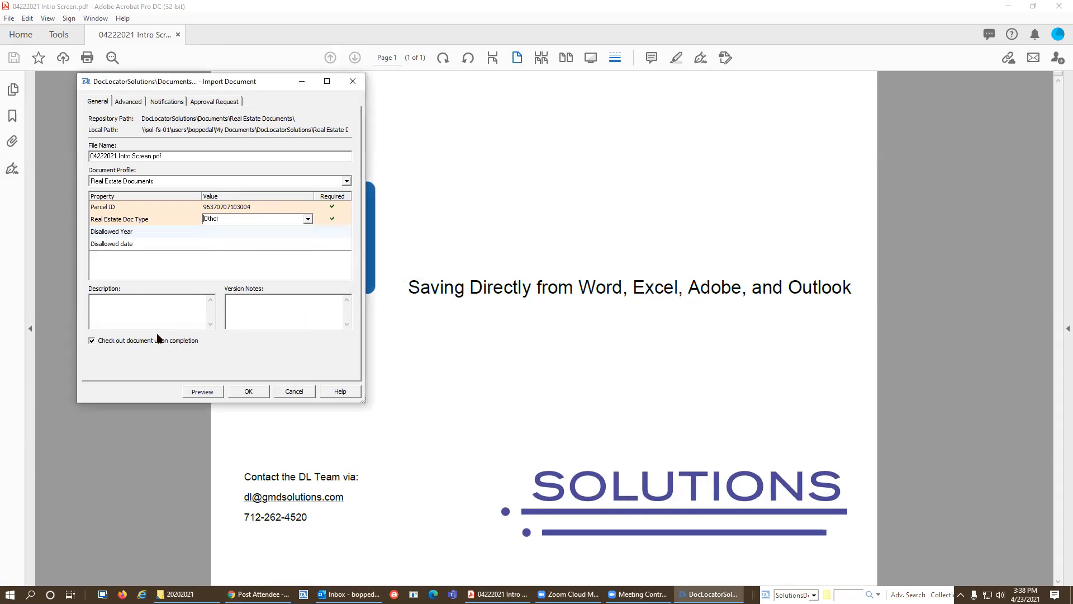
pyautogui.click(128, 342)
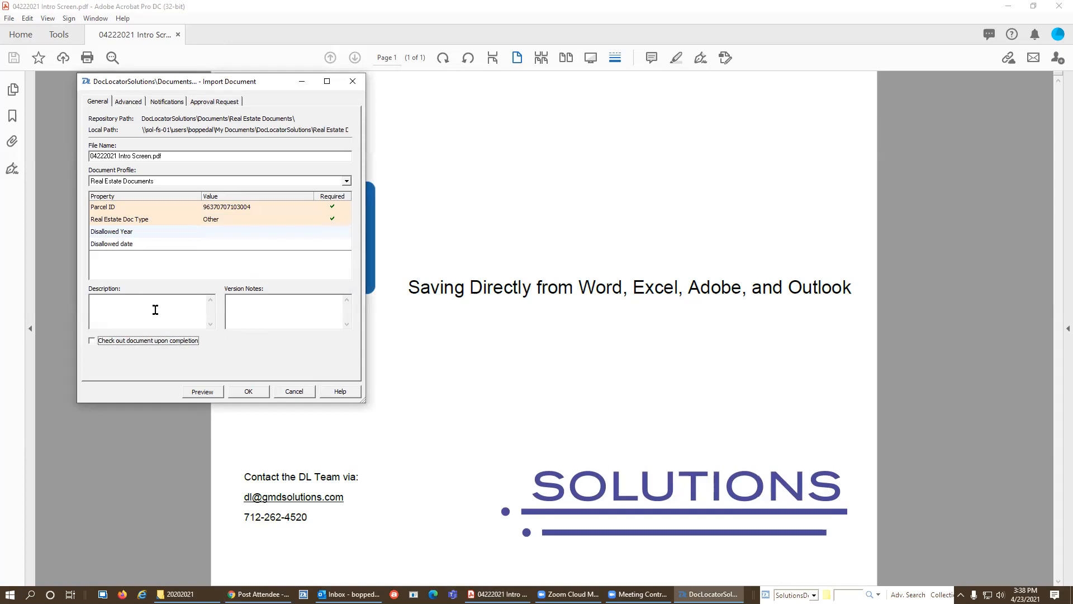
pyautogui.click(251, 392)
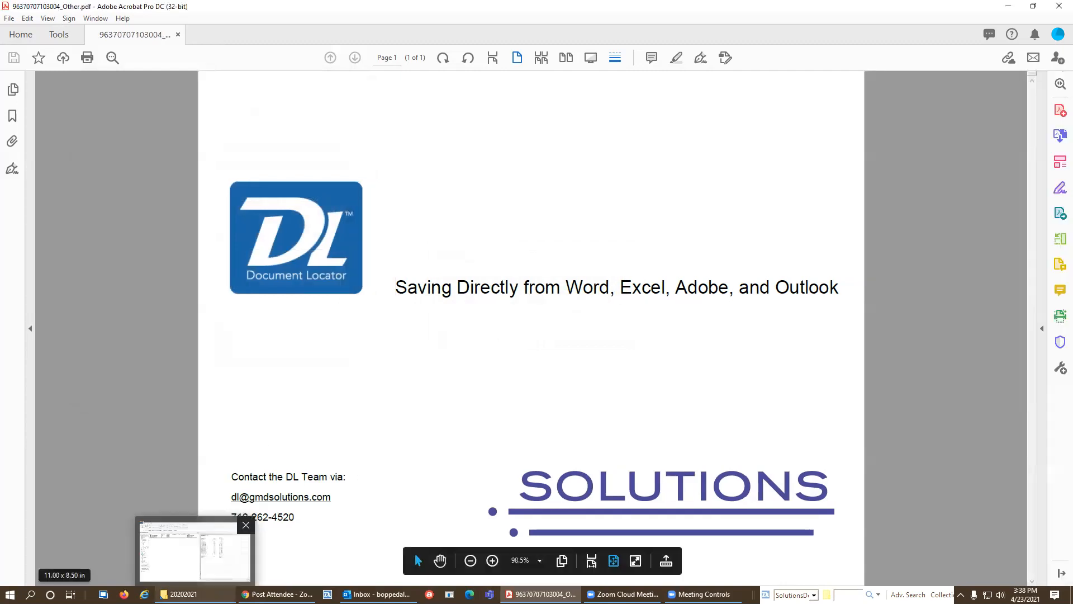
pyautogui.click(217, 594)
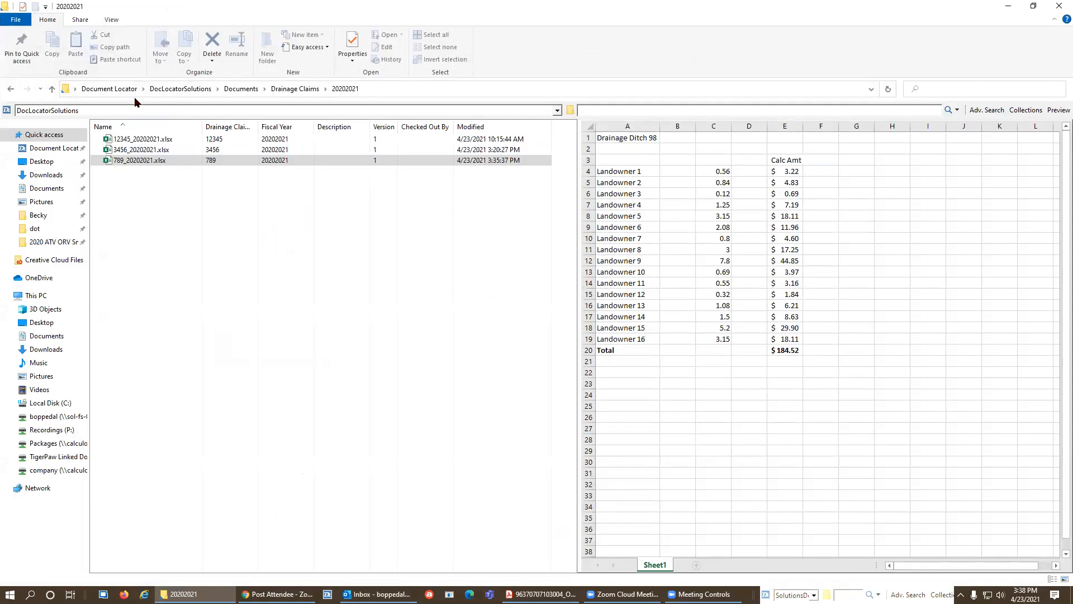
pyautogui.click(244, 89)
pyautogui.scroll(-2, 148, 453)
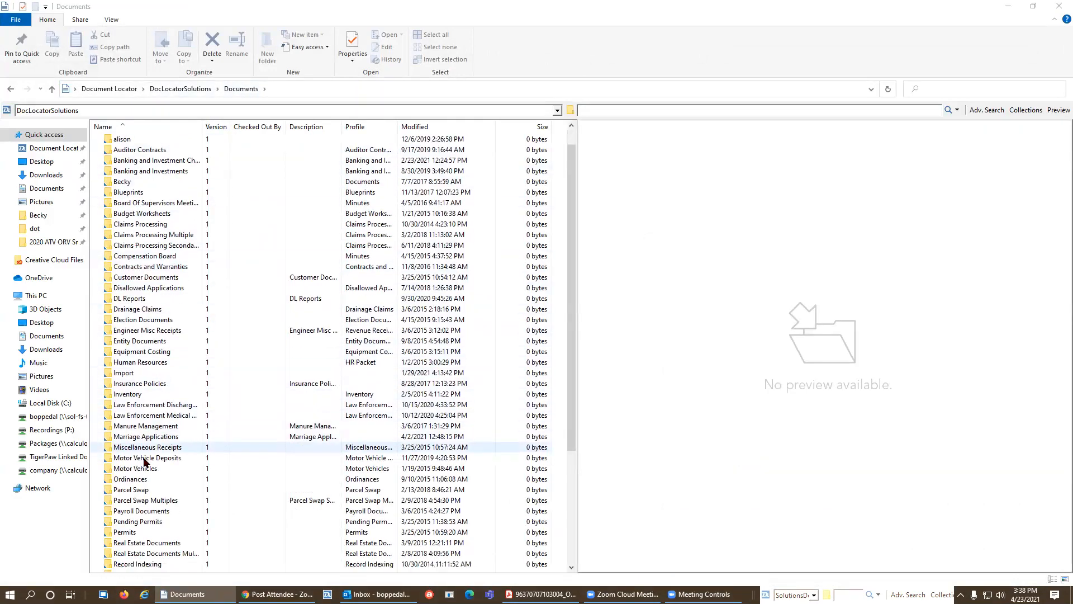
pyautogui.click(141, 512)
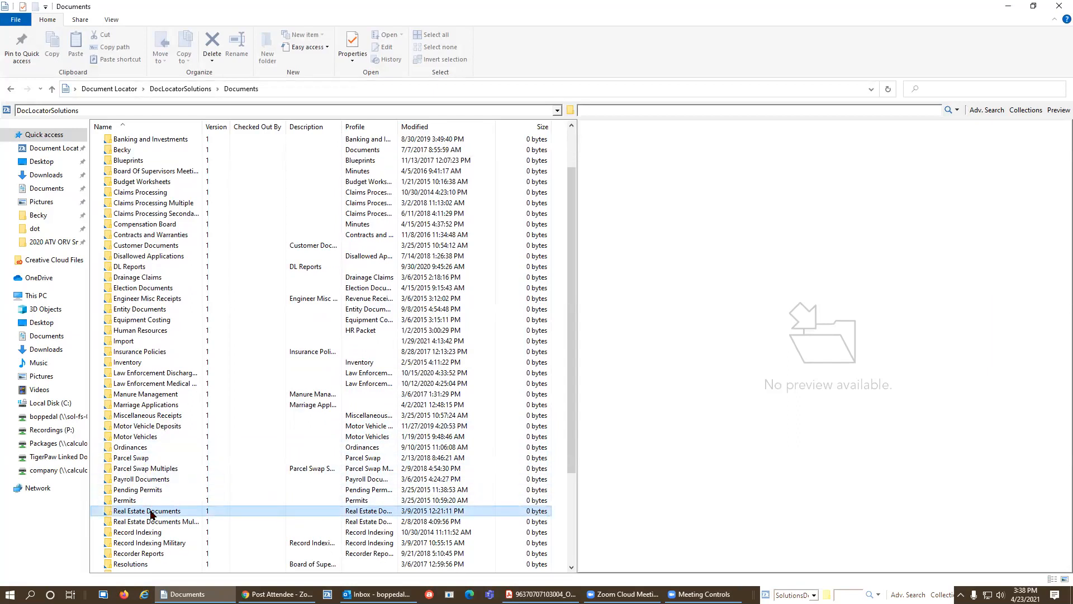
pyautogui.doubleClick(150, 512)
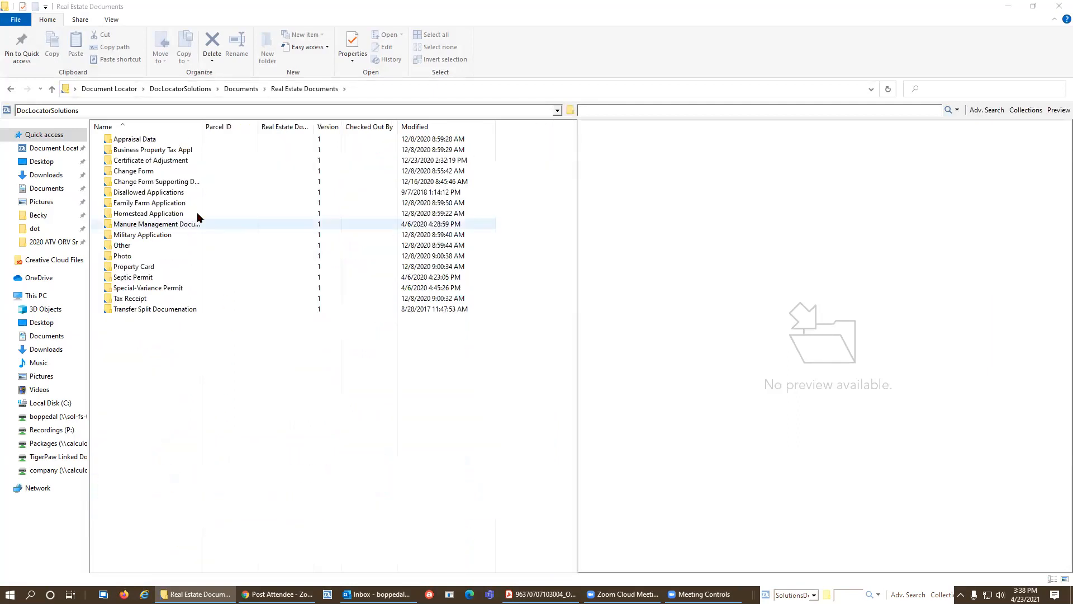
pyautogui.doubleClick(122, 245)
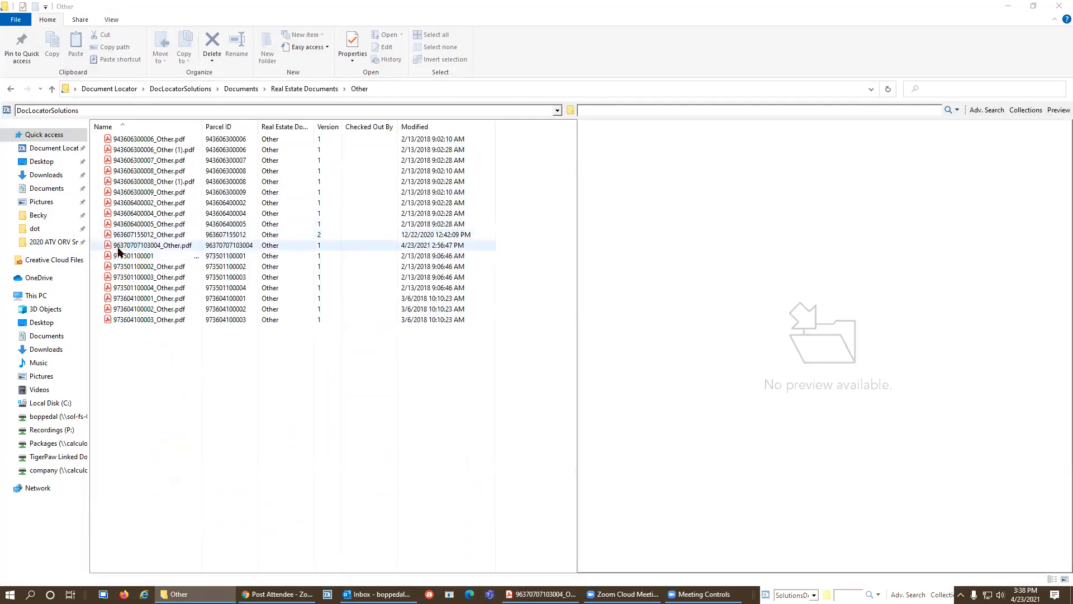
pyautogui.click(132, 249)
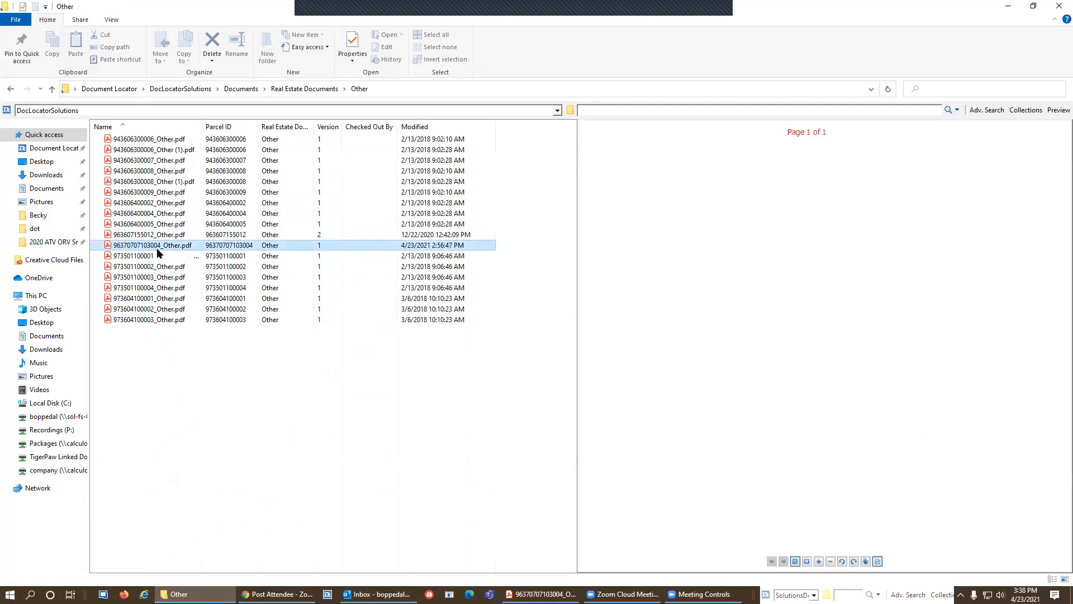
pyautogui.moveTo(179, 251)
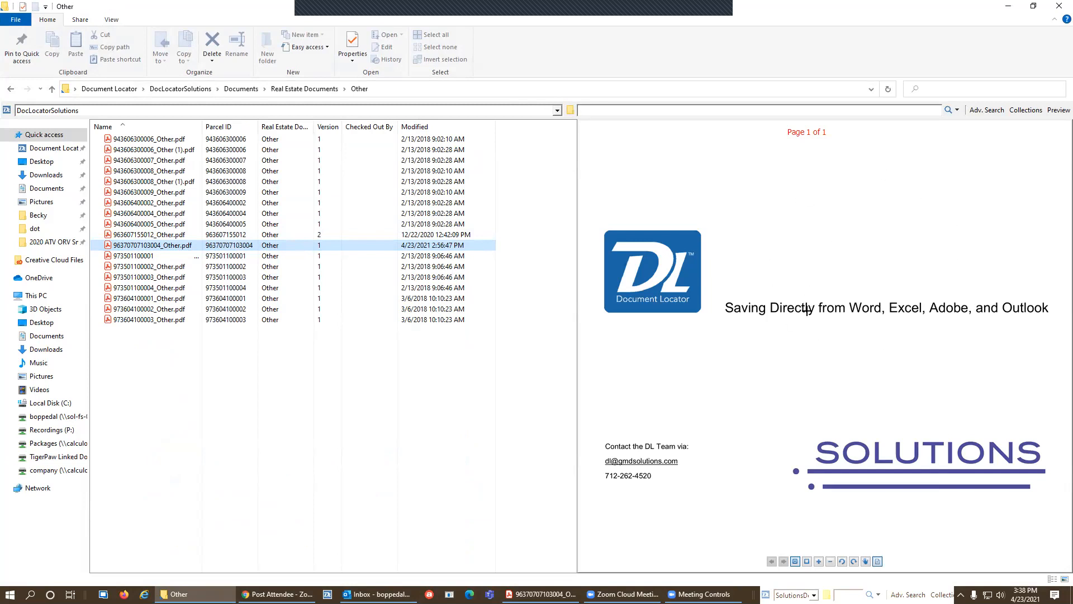
pyautogui.click(386, 424)
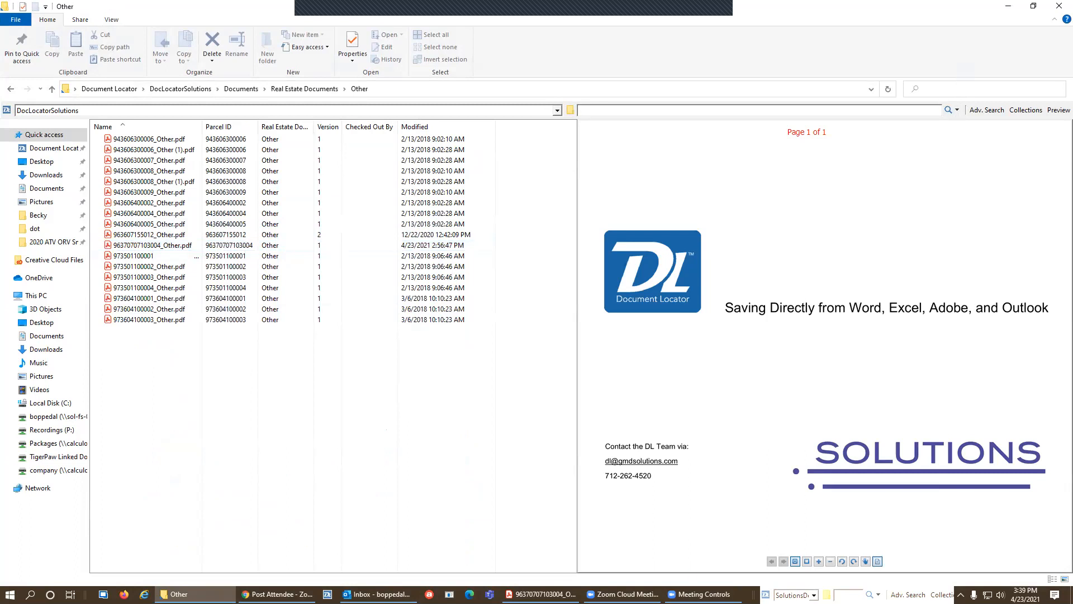
pyautogui.moveTo(376, 594)
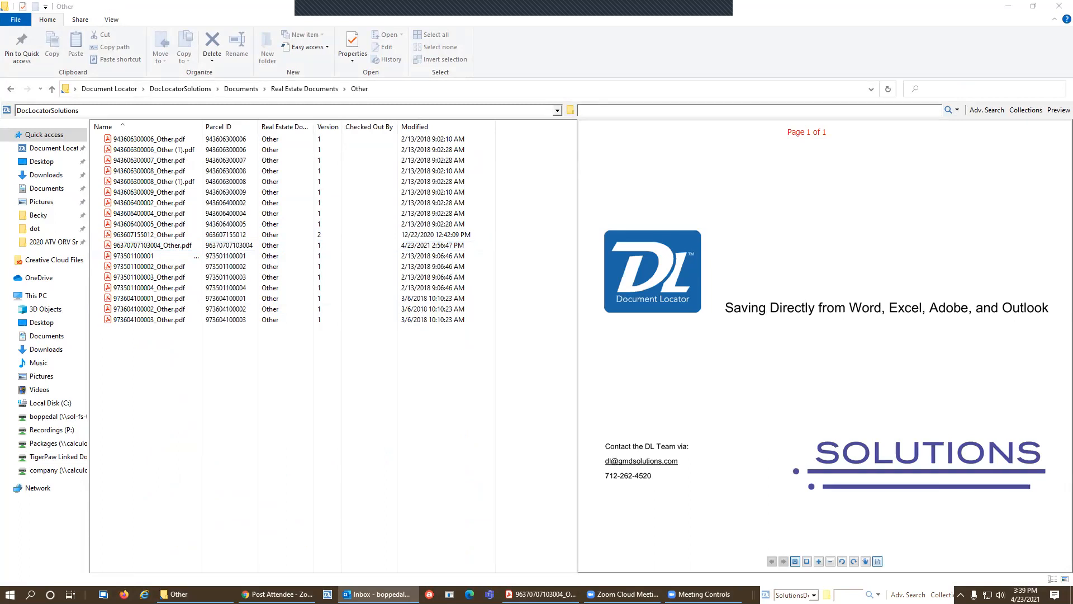
# - Maximize Outlook and open the Receipt email from the Inbox in a separate window
pyautogui.click(376, 594)
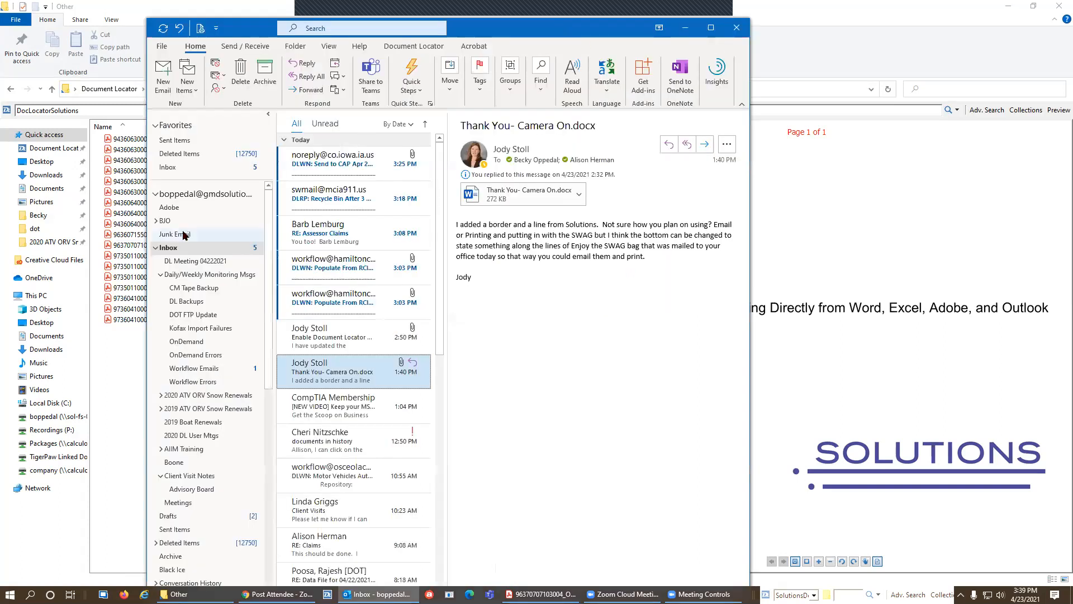
pyautogui.scroll(3, 336, 224)
pyautogui.scroll(-5, 337, 224)
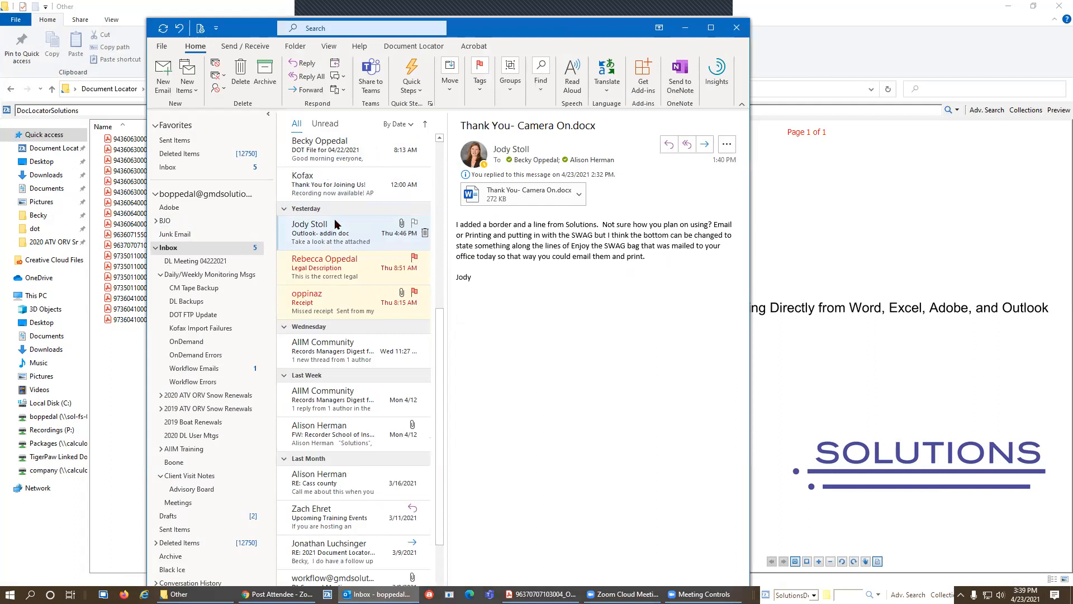
pyautogui.click(327, 299)
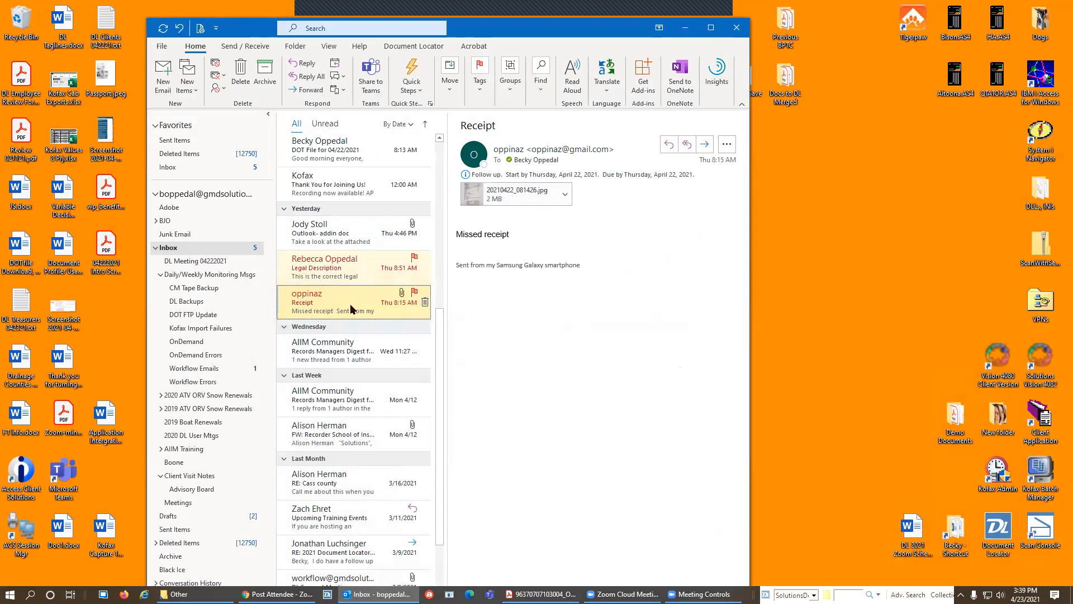
pyautogui.click(711, 27)
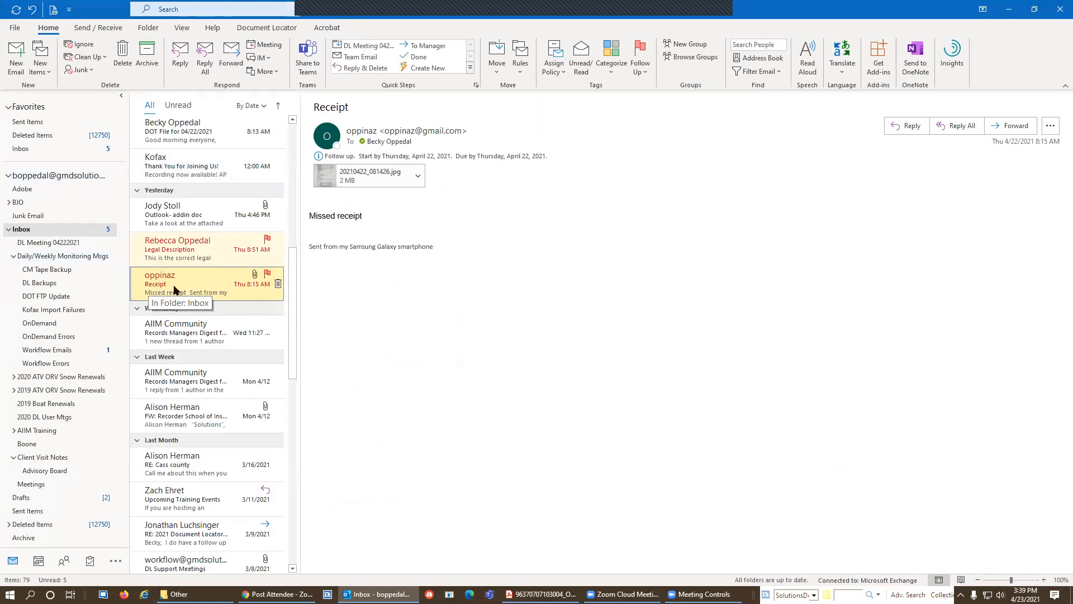
pyautogui.doubleClick(160, 278)
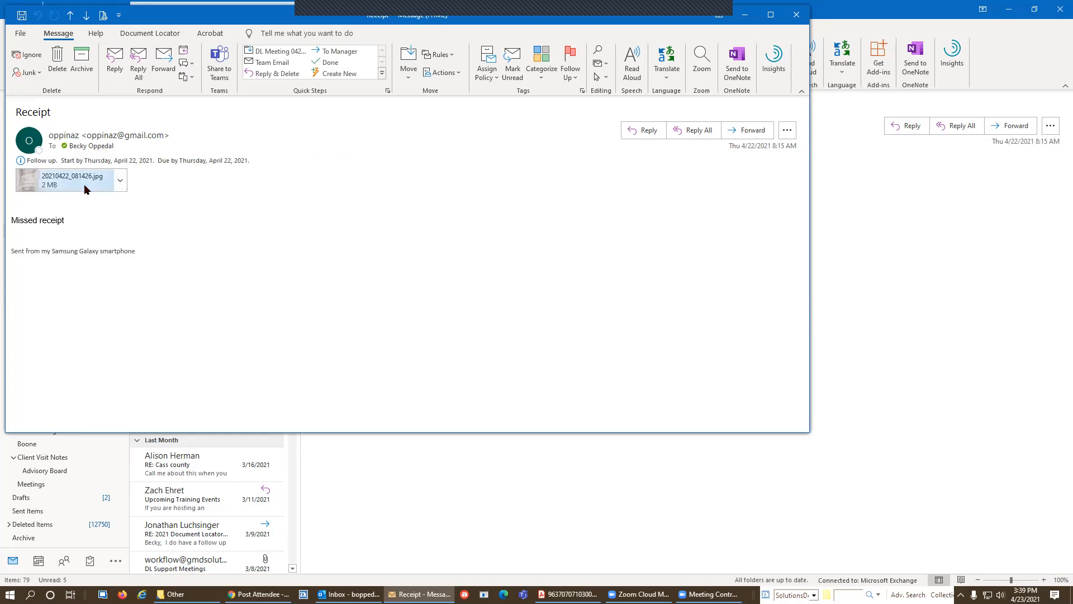
# - View the 20210422_081426.jpg attachment in Photos, close it, and show the message's file page
pyautogui.doubleClick(59, 180)
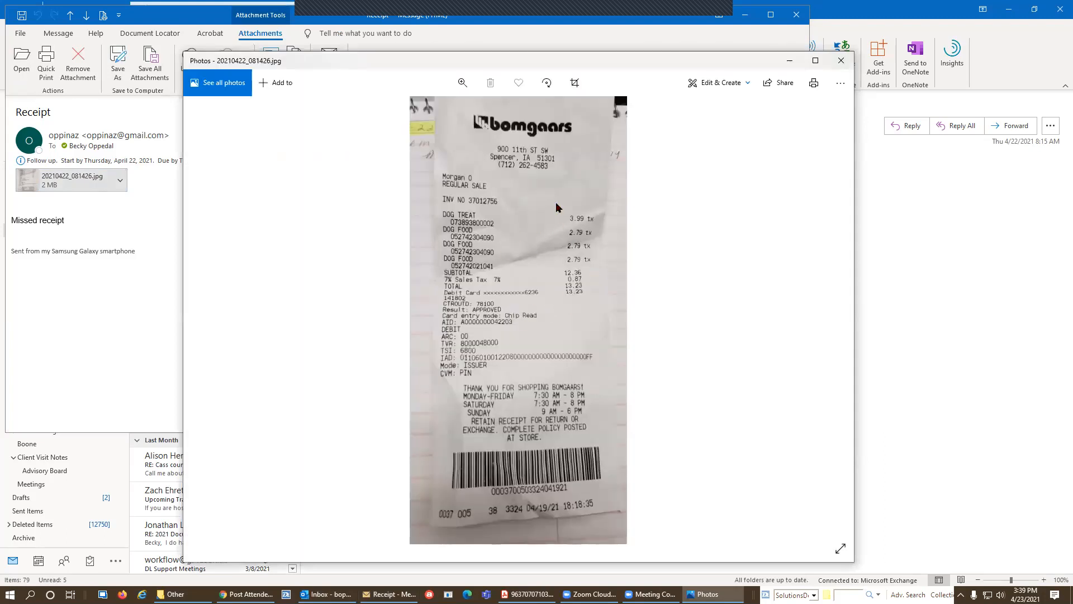
pyautogui.click(842, 62)
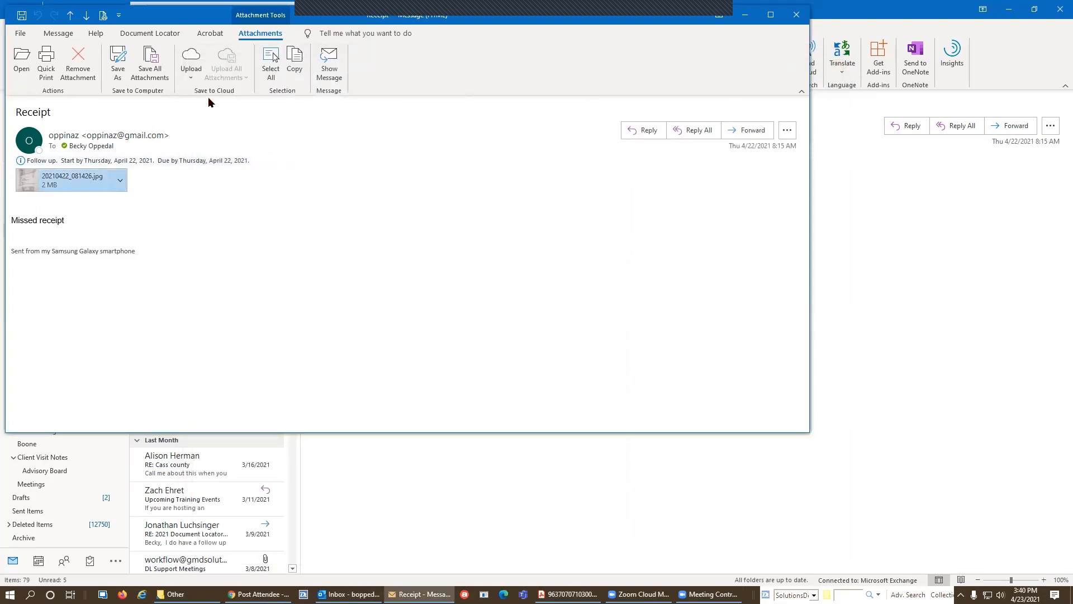
pyautogui.click(162, 37)
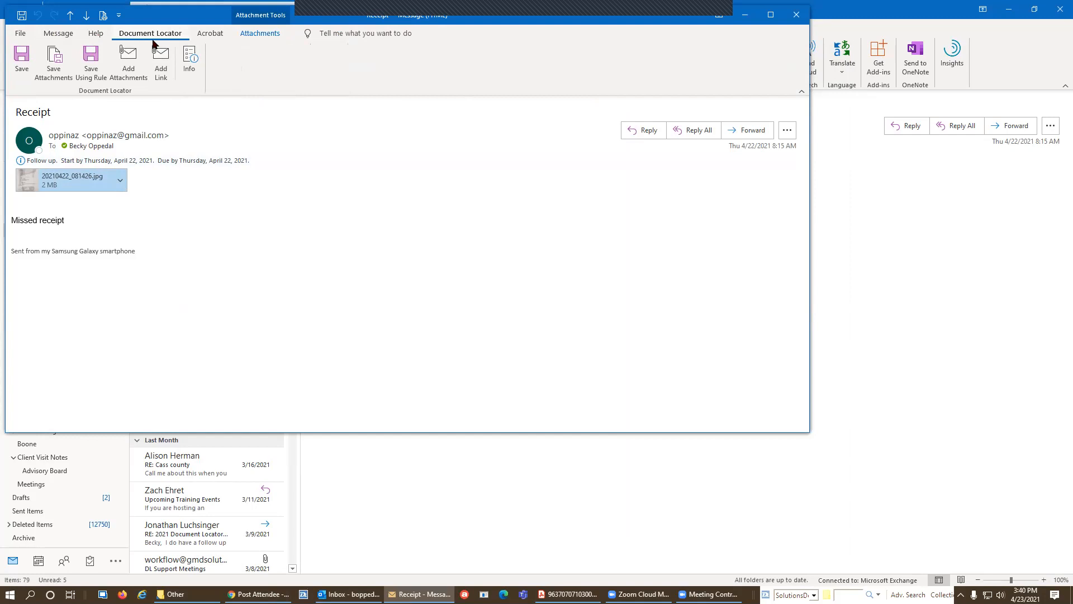
pyautogui.click(21, 34)
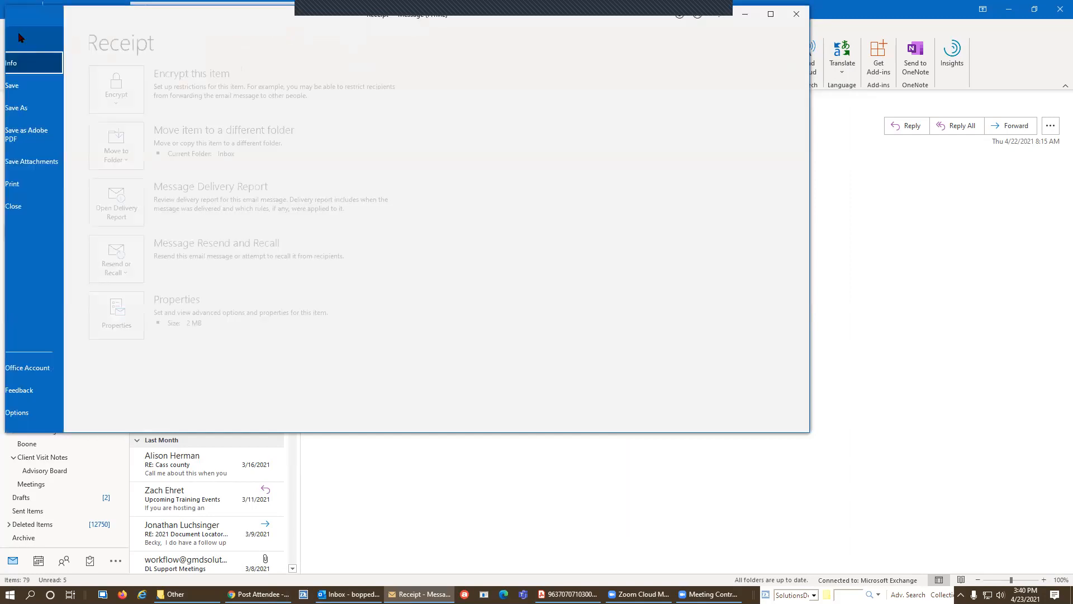
# - Verify the Document Locator add-in in Outlook Options, then start saving the message to Document Locator
pyautogui.click(35, 412)
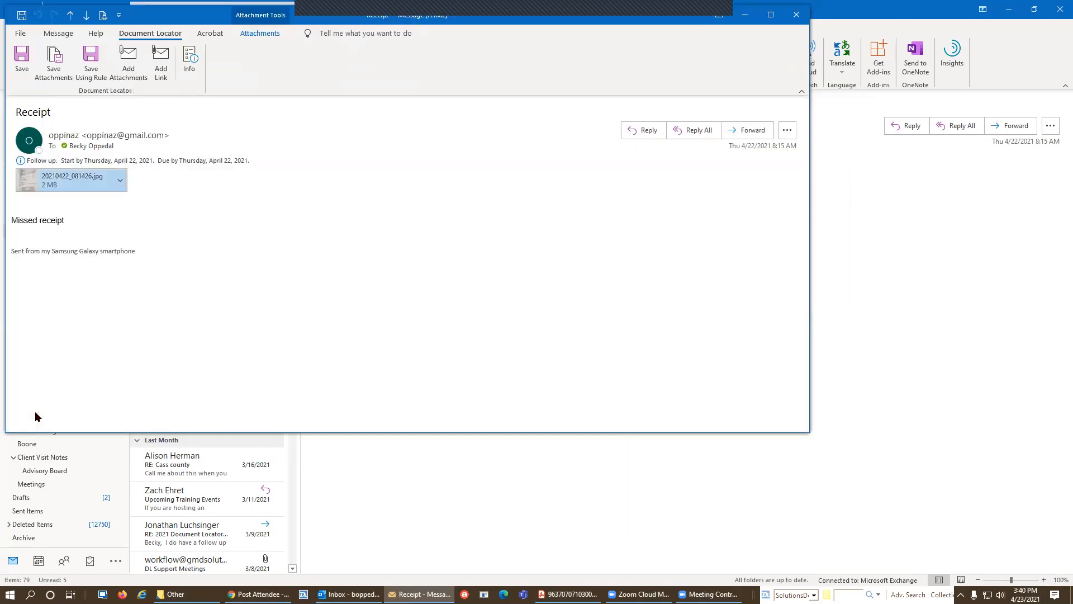
pyautogui.click(209, 240)
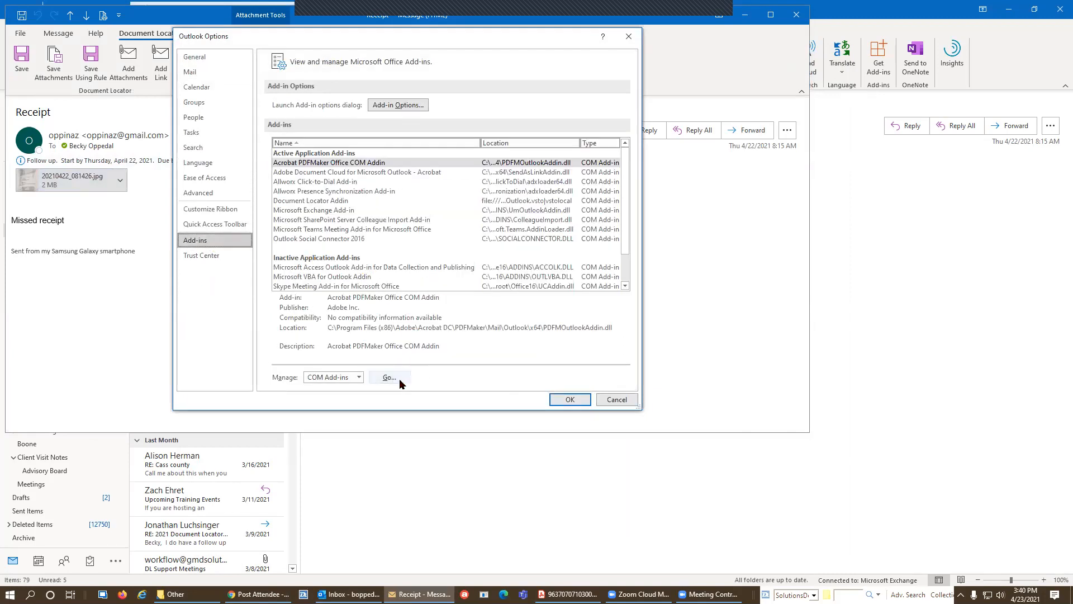
pyautogui.click(578, 402)
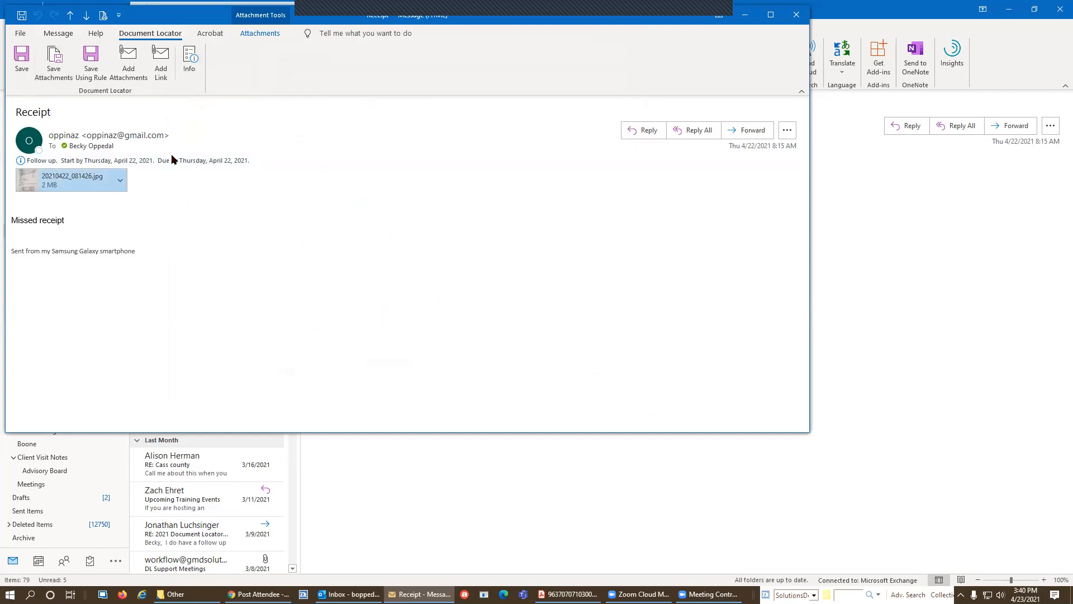
pyautogui.click(22, 62)
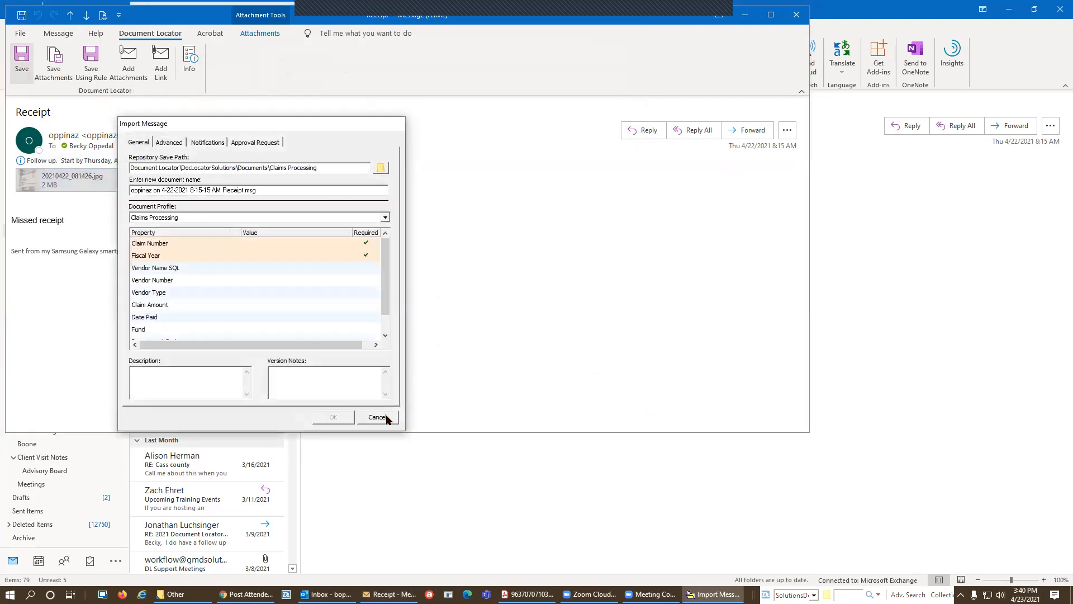
# - Cancel the whole-message import and target the attachment to the Claims Processing folder
pyautogui.click(385, 417)
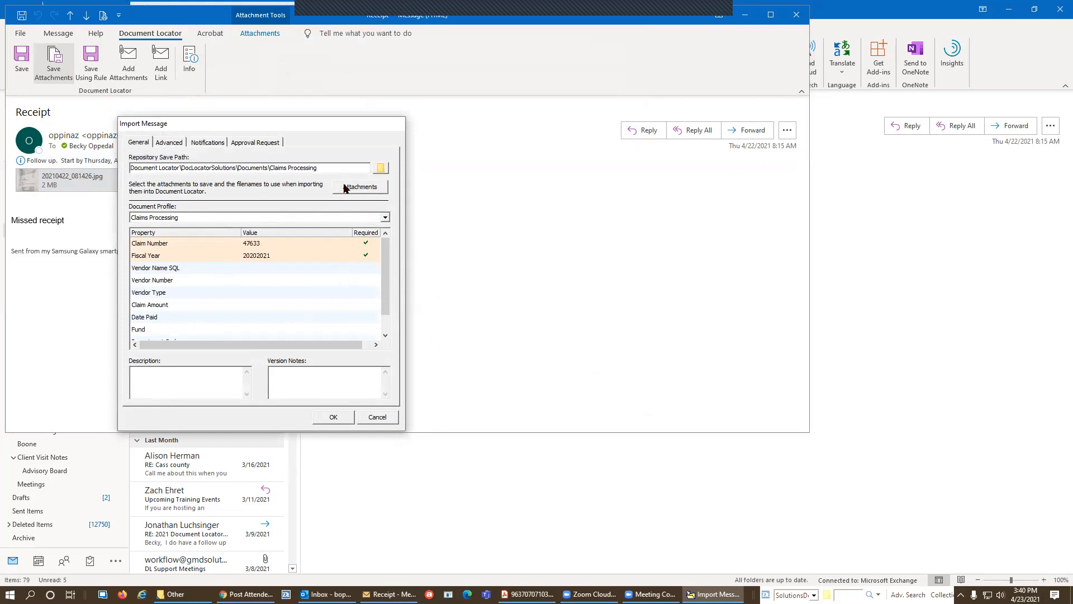
pyautogui.click(381, 168)
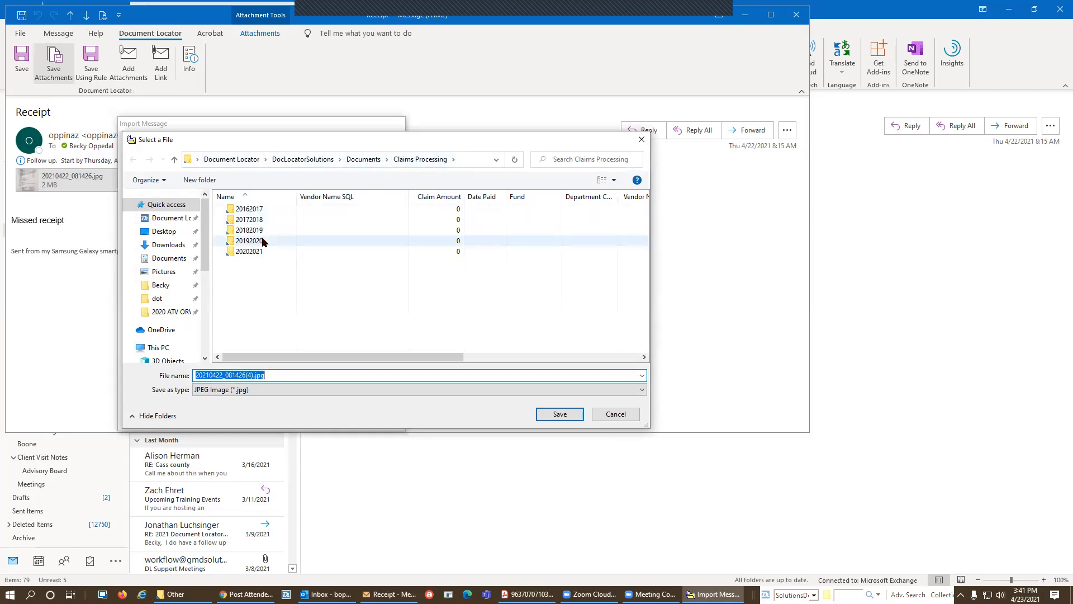
pyautogui.click(560, 414)
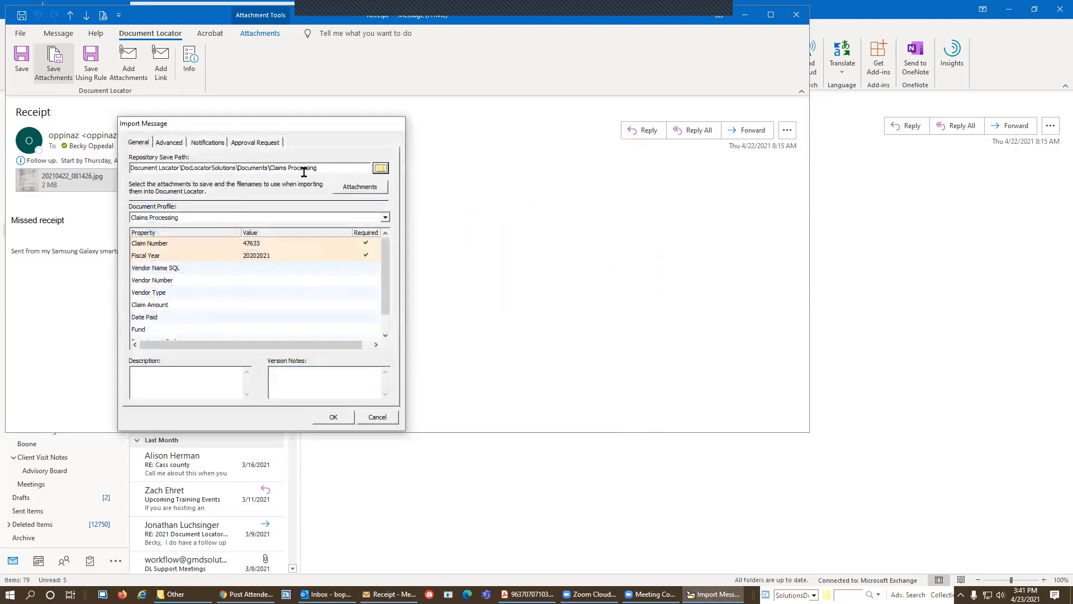
# - Set Claim Number 47634, add a missed-receipt description, and confirm the import
pyautogui.click(250, 244)
pyautogui.click(289, 243)
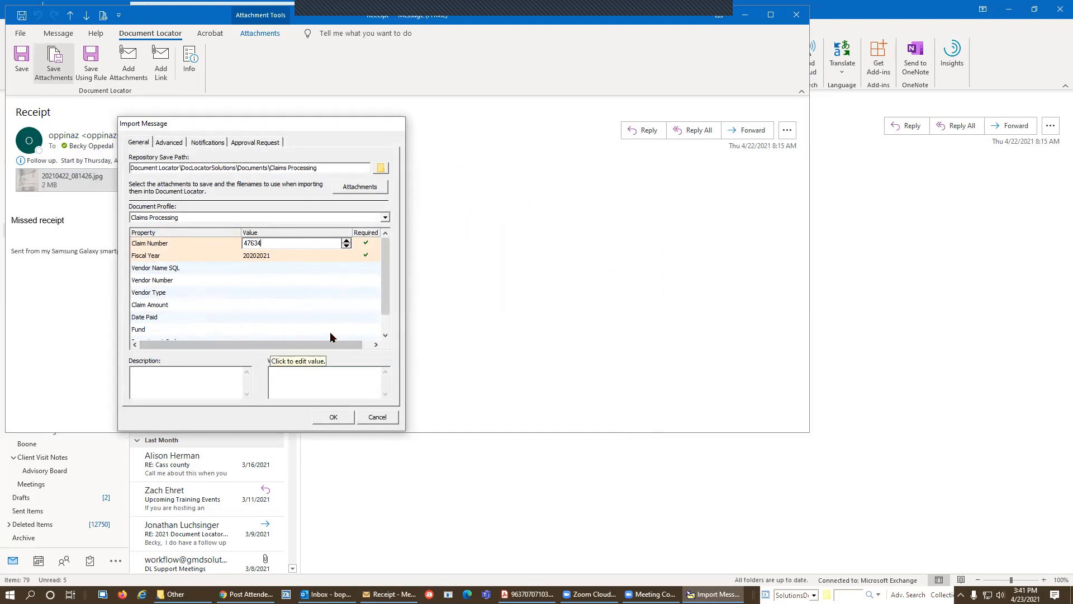
pyautogui.click(216, 375)
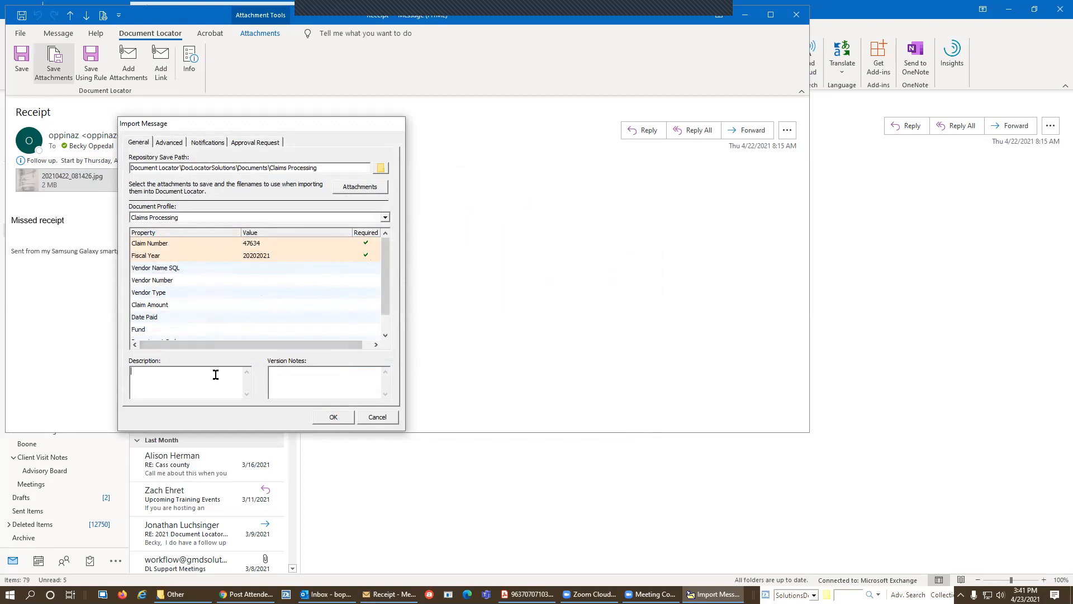
pyautogui.write('ec')
pyautogui.write('eipt')
pyautogui.click(338, 421)
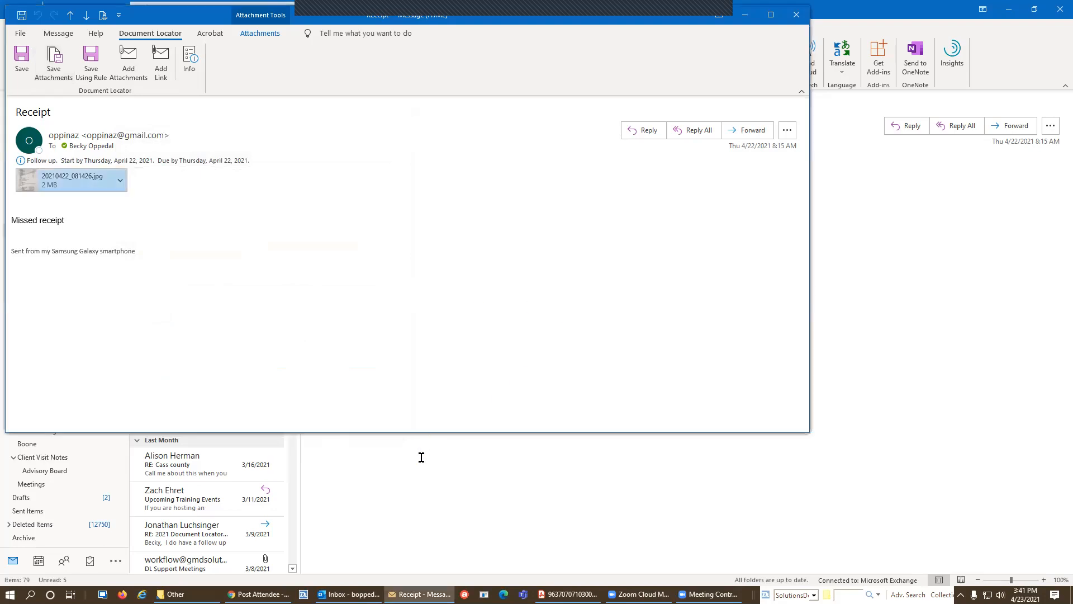
# - In Explorer, open Documents > Claims Processing > 20202021 and scroll through the claim PDFs
pyautogui.moveTo(185, 594)
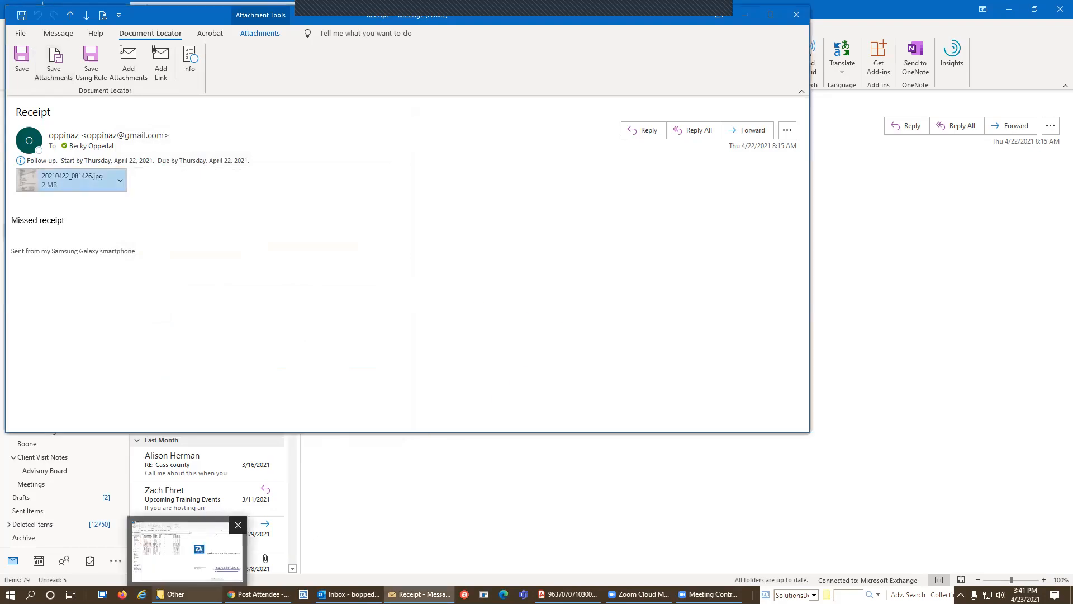
pyautogui.click(185, 593)
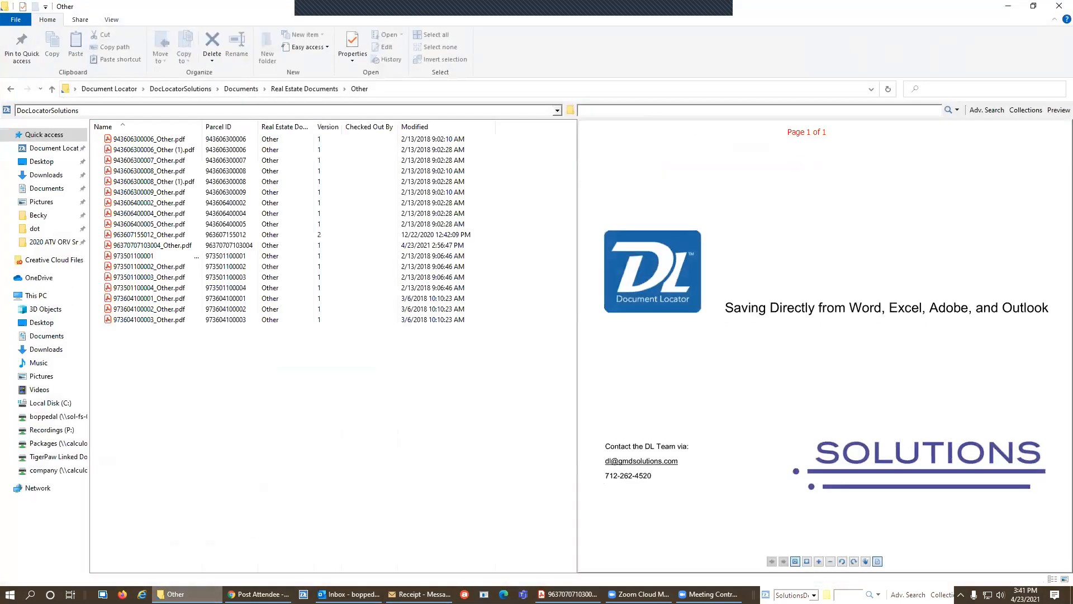
pyautogui.click(241, 89)
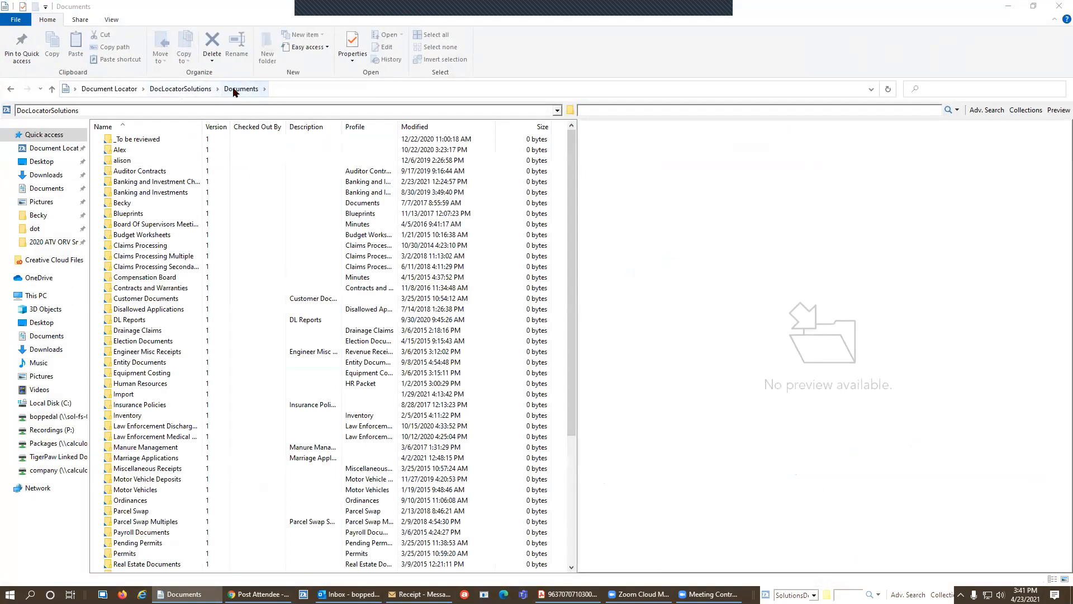
pyautogui.click(144, 249)
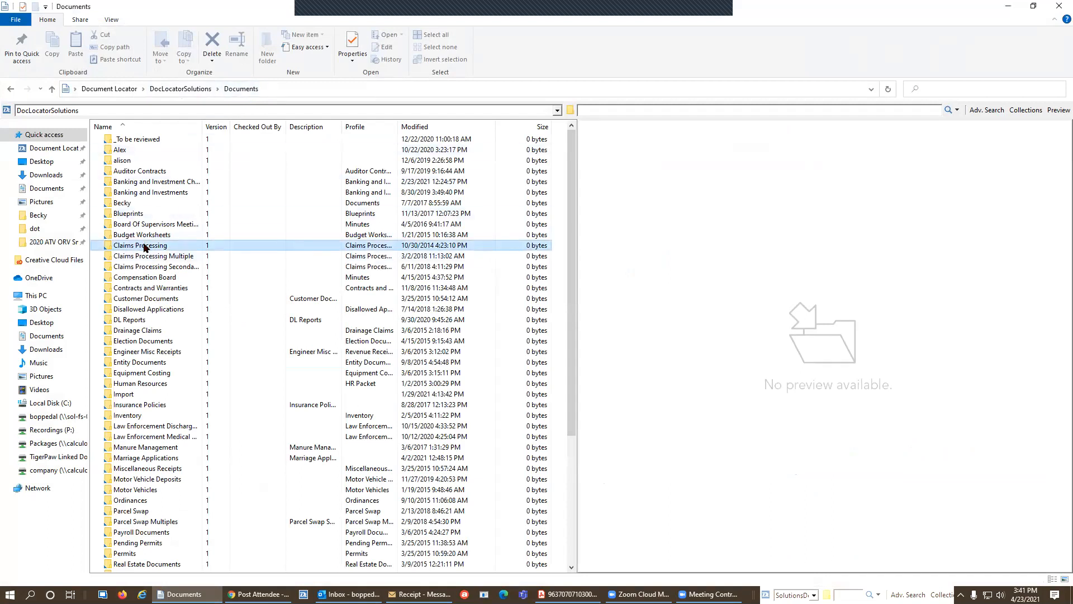
pyautogui.doubleClick(144, 248)
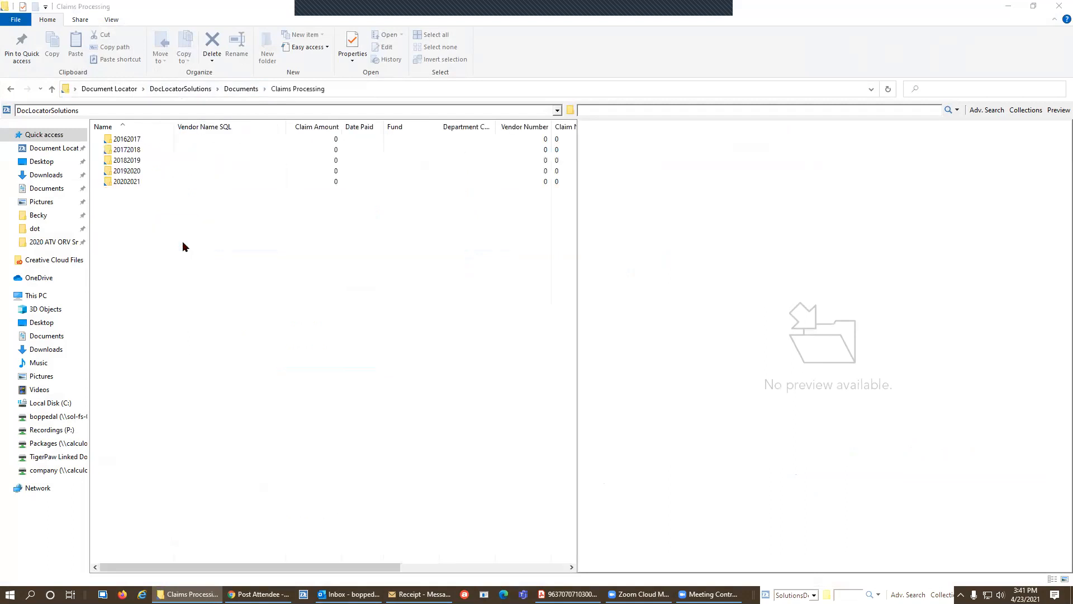
pyautogui.doubleClick(130, 180)
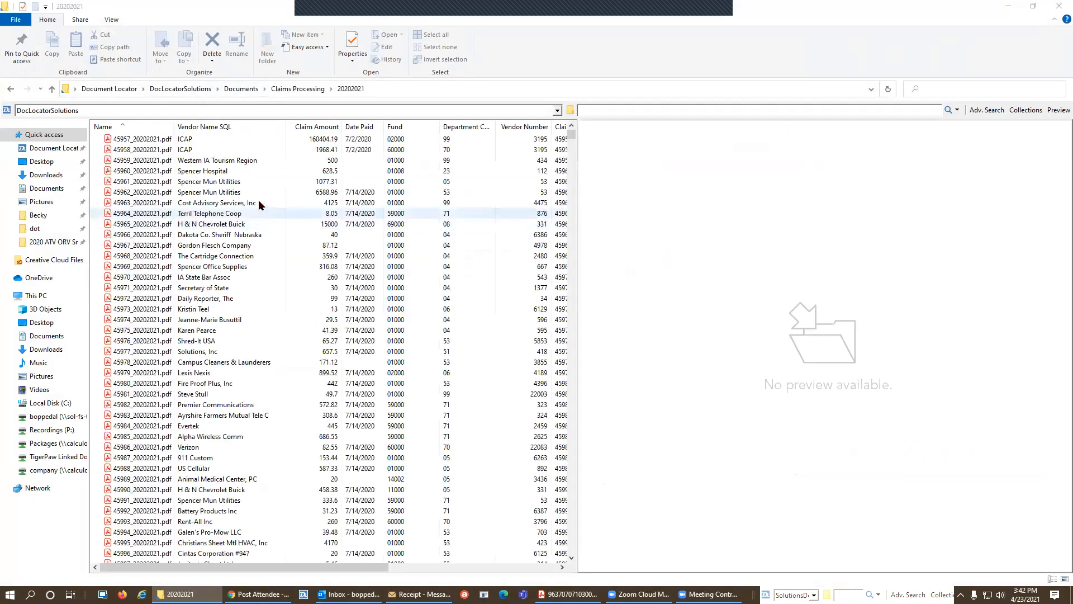
pyautogui.scroll(-2, 235, 254)
pyautogui.scroll(-6, 236, 254)
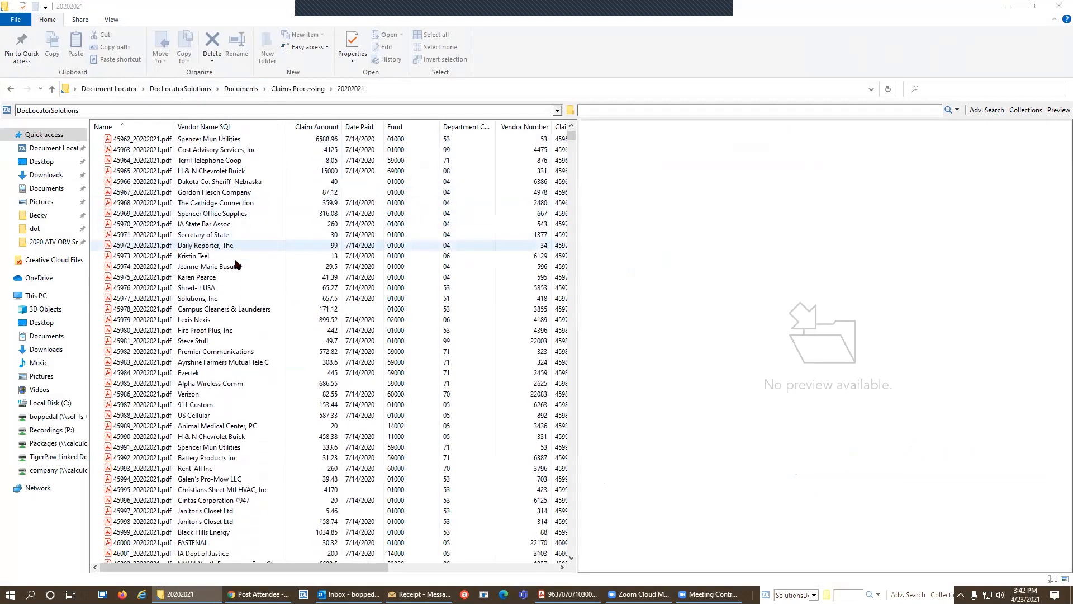
pyautogui.scroll(-10, 235, 266)
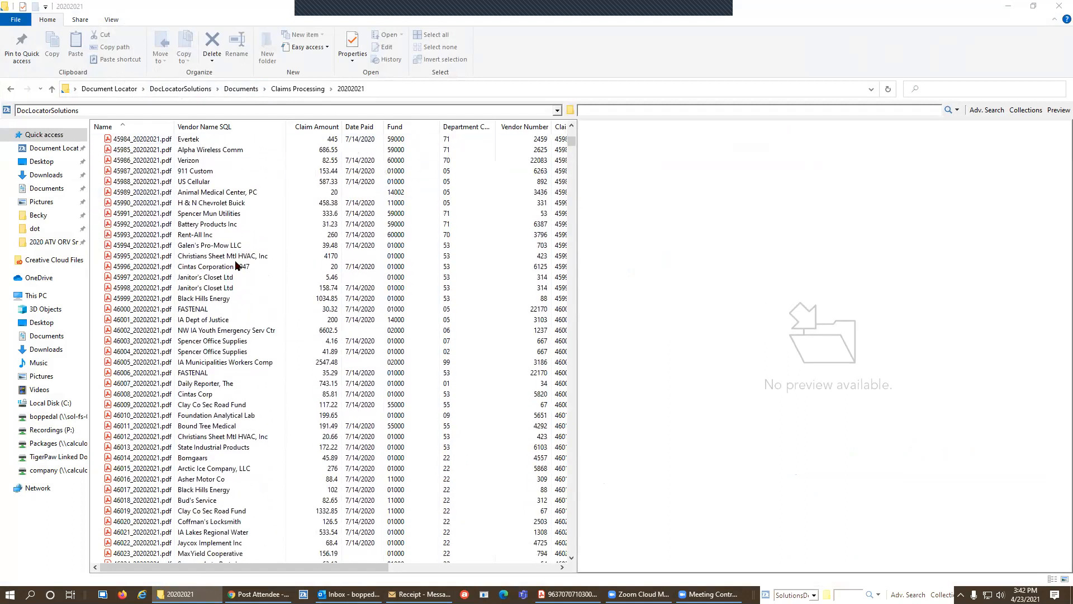
# - Search the repository for claim 47634 and preview both the receipt jpg and voucher pdf
pyautogui.click(621, 110)
pyautogui.write('4')
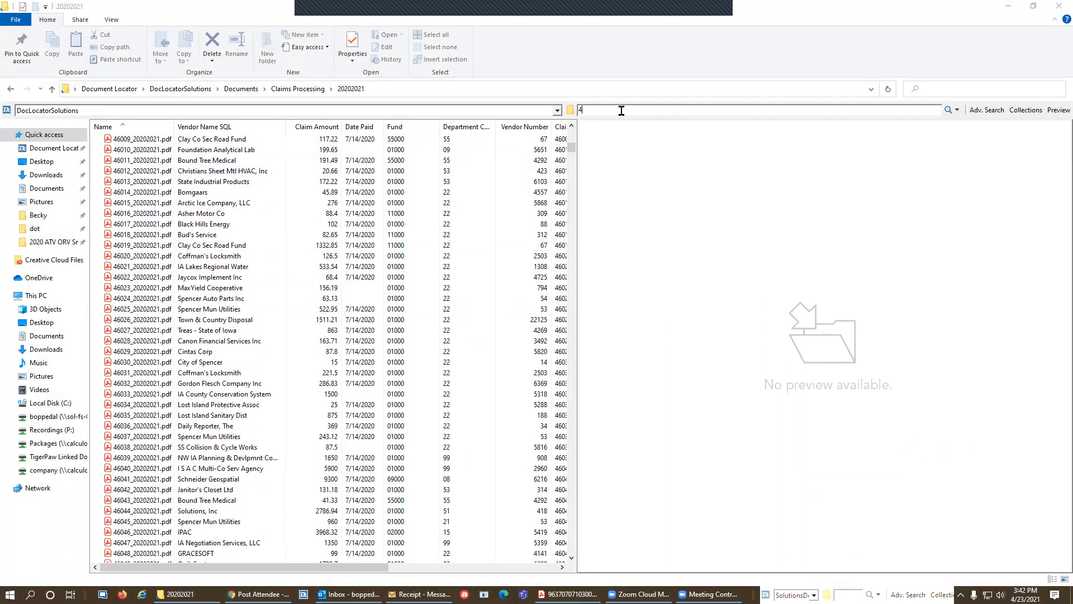
pyautogui.write('7634')
pyautogui.click(949, 109)
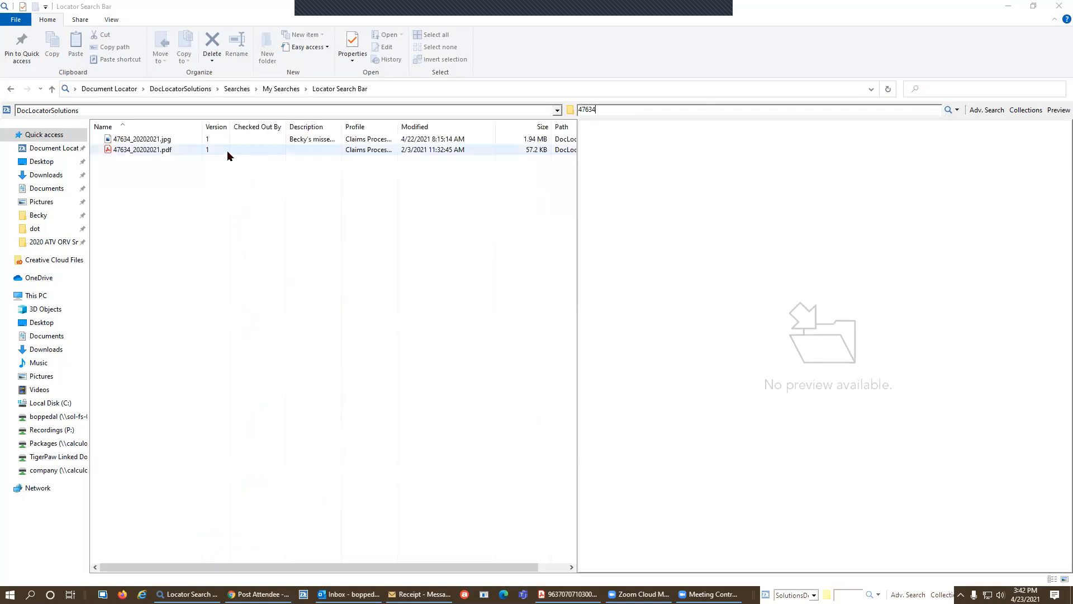
pyautogui.click(160, 144)
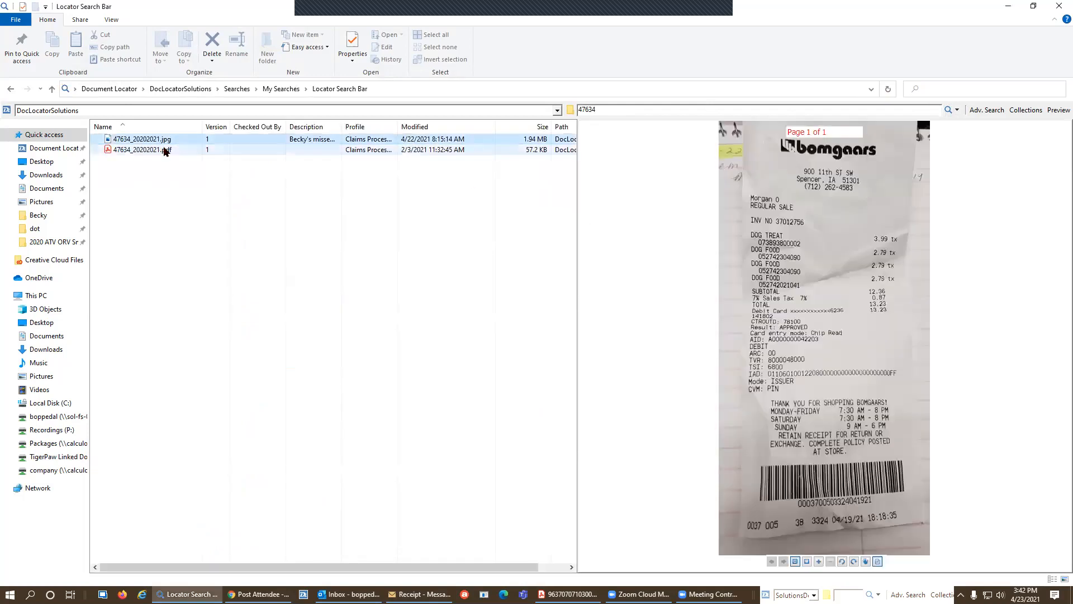
pyautogui.moveTo(166, 151)
pyautogui.click(130, 150)
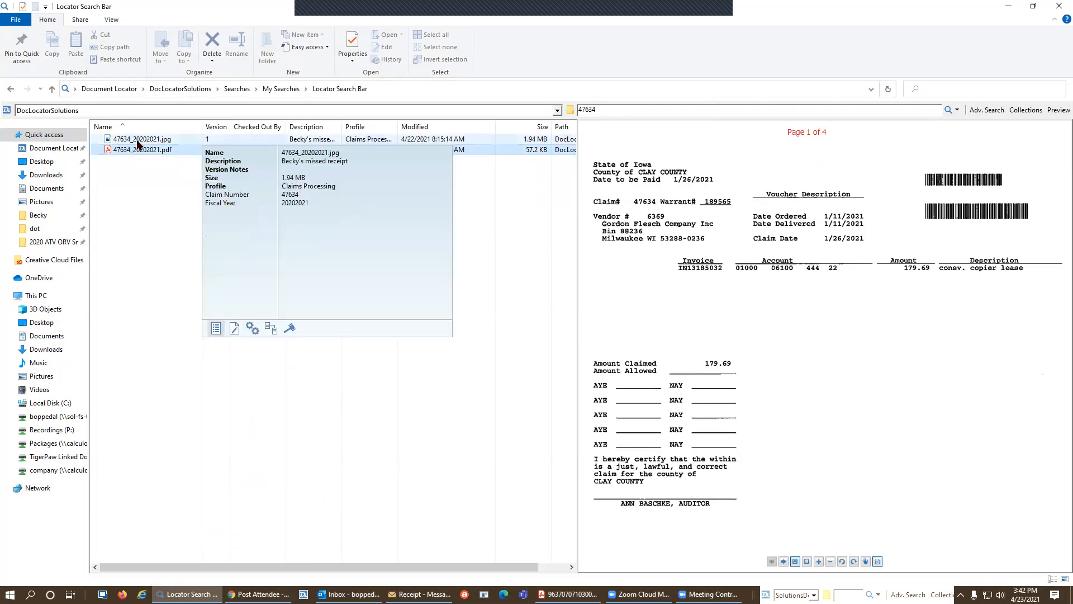
pyautogui.click(137, 144)
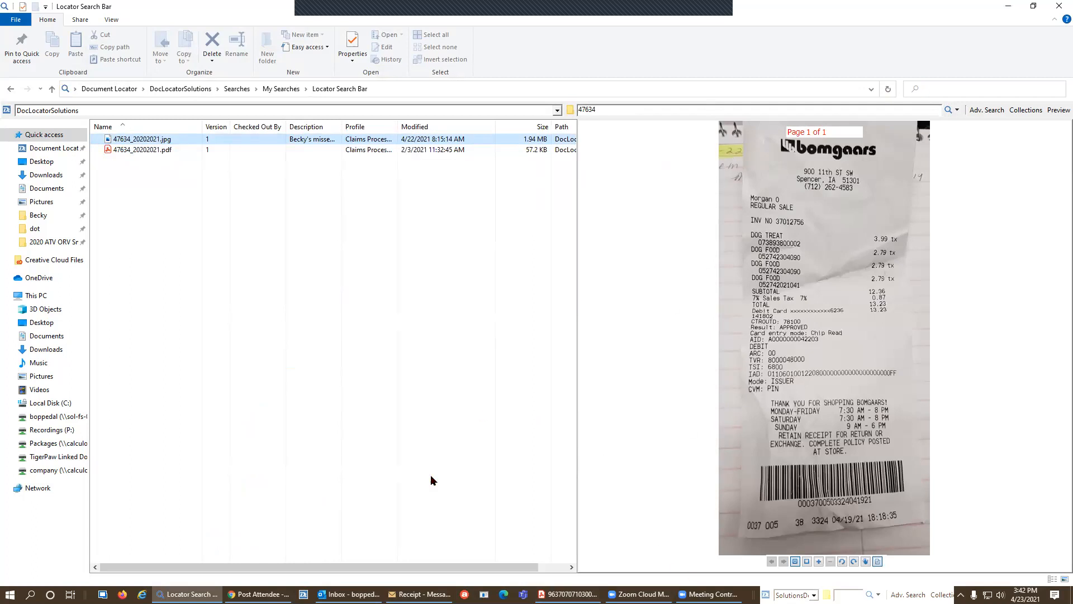
# - Select the Legal Description email in the Outlook inbox and bring up the Document Locator ribbon tools
pyautogui.click(347, 594)
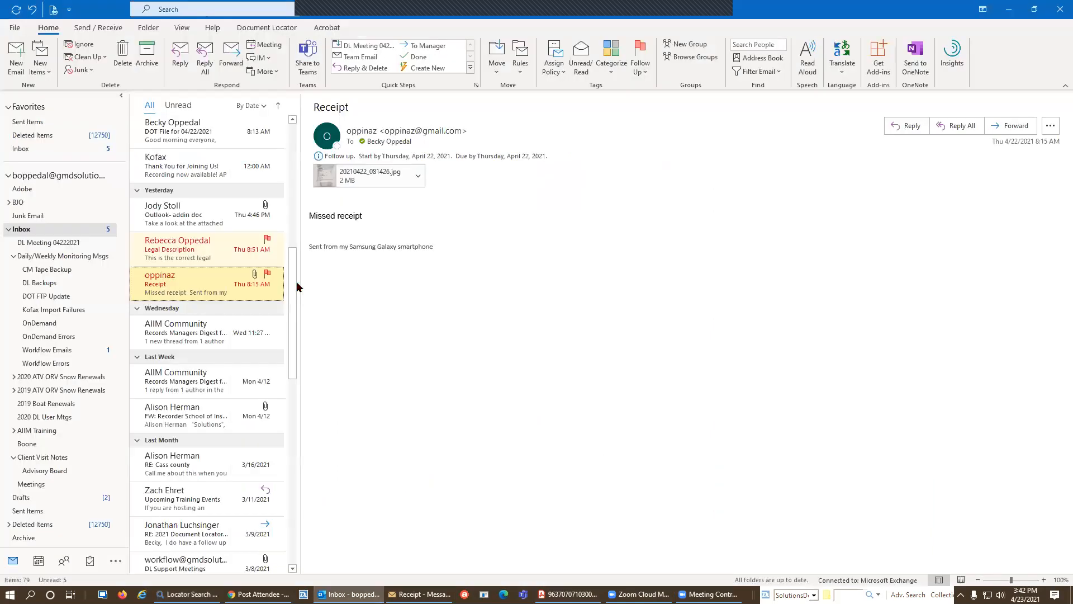
pyautogui.click(232, 252)
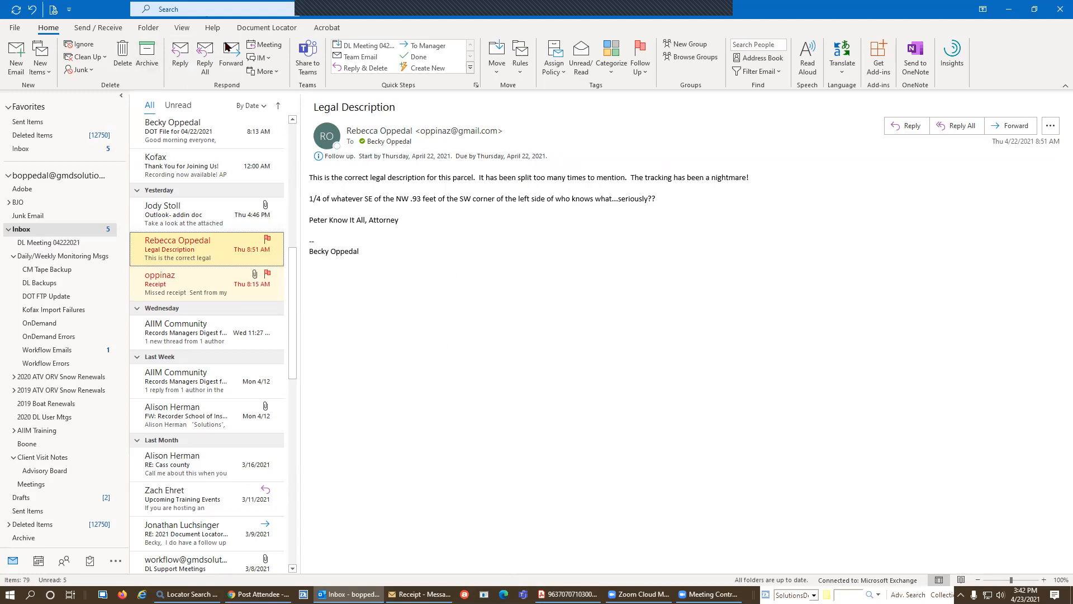
pyautogui.click(260, 28)
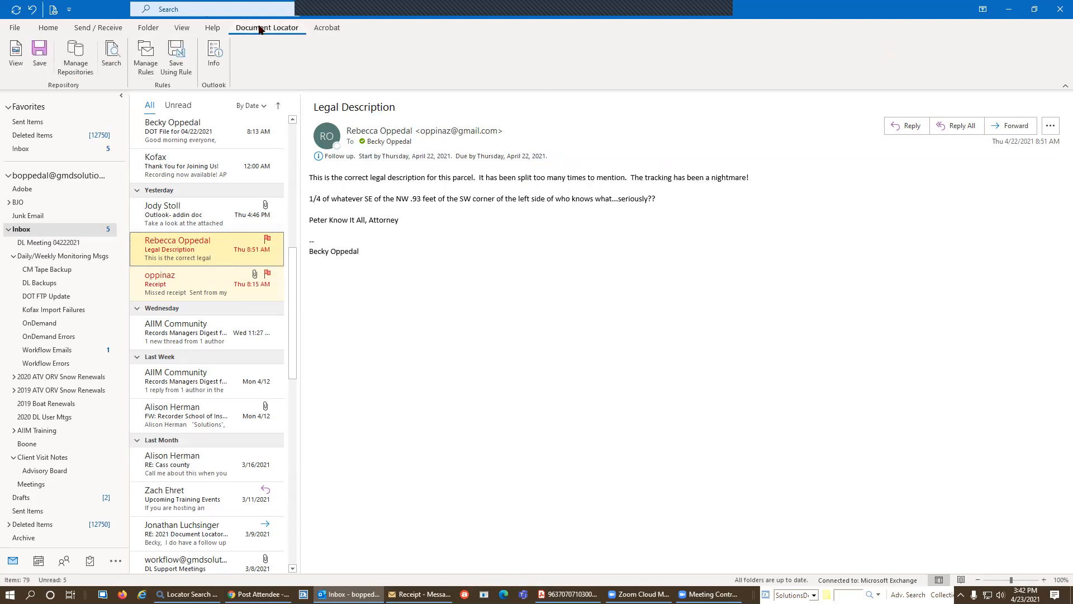
# - Save the Legal Description email through Document Locator into the Real Estate Documents folder
pyautogui.click(40, 56)
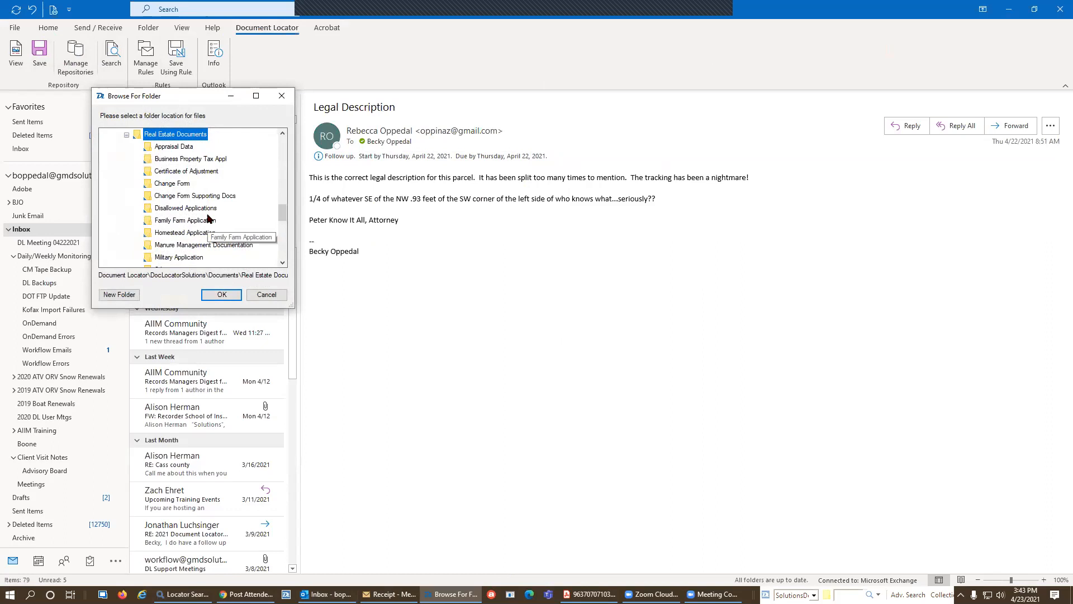
pyautogui.scroll(-1, 208, 218)
pyautogui.scroll(-3, 208, 218)
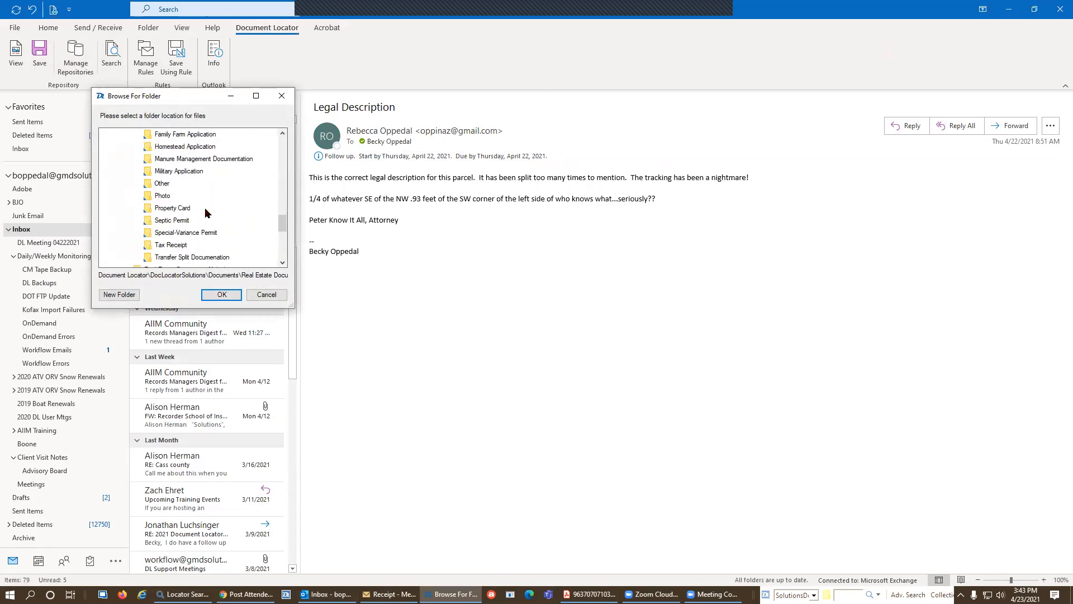
pyautogui.scroll(1, 203, 201)
pyautogui.scroll(-3, 201, 191)
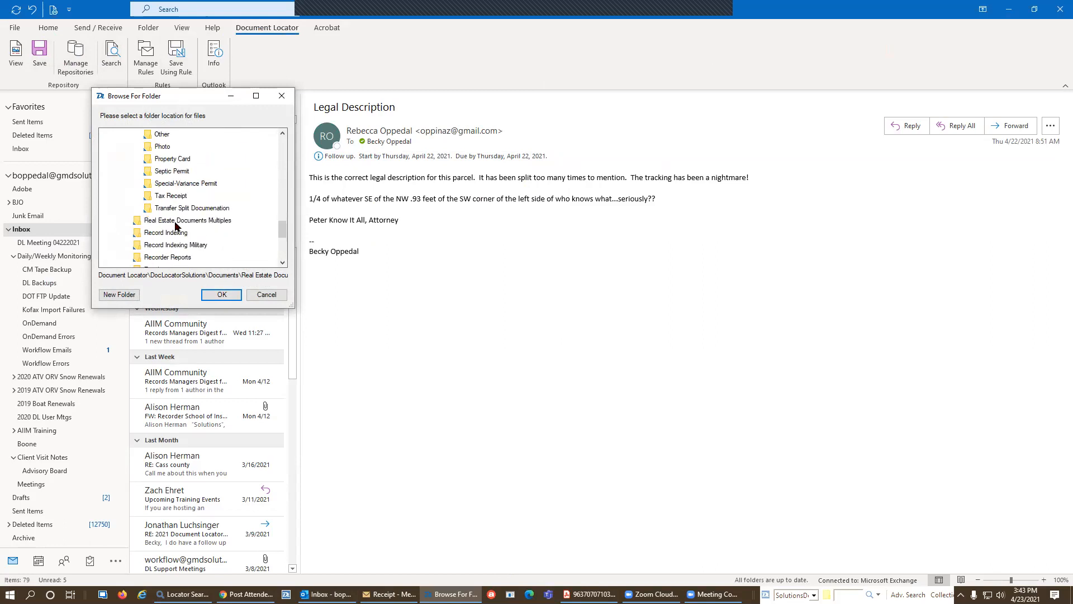
pyautogui.scroll(6, 200, 221)
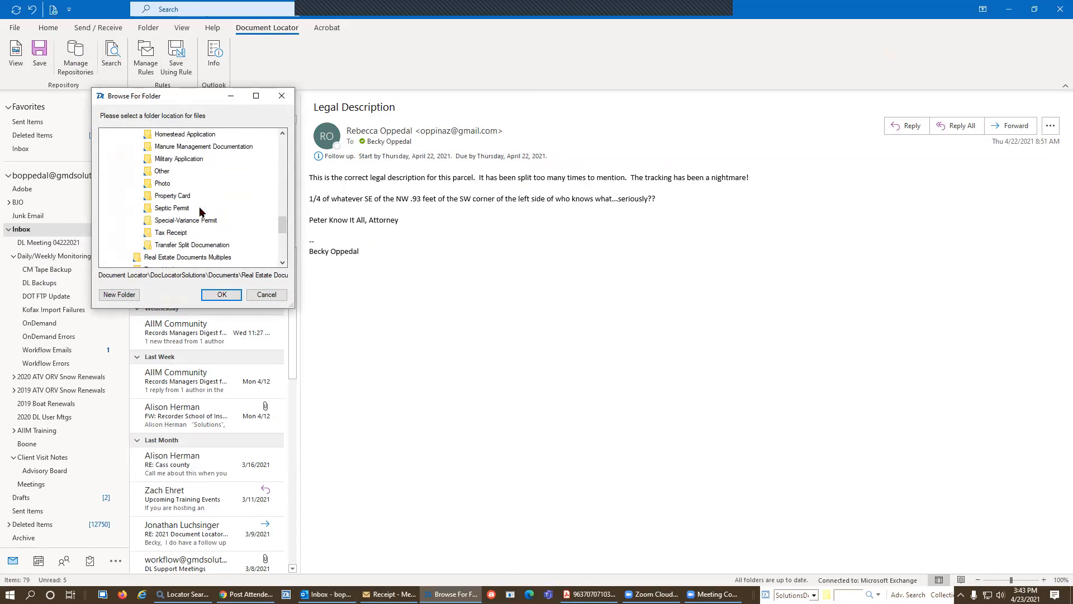
pyautogui.click(171, 172)
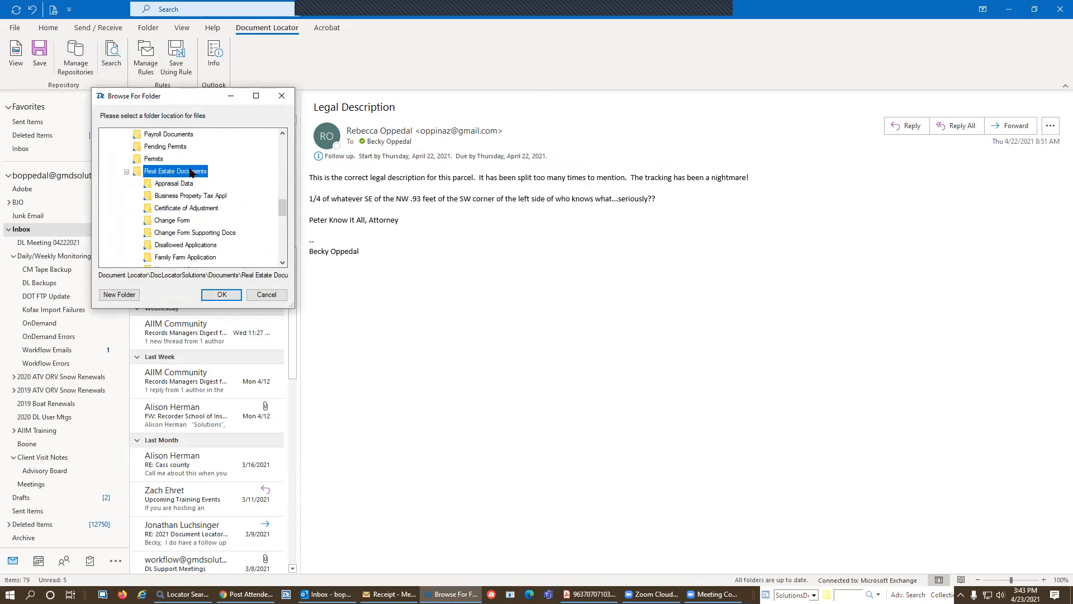
pyautogui.click(224, 296)
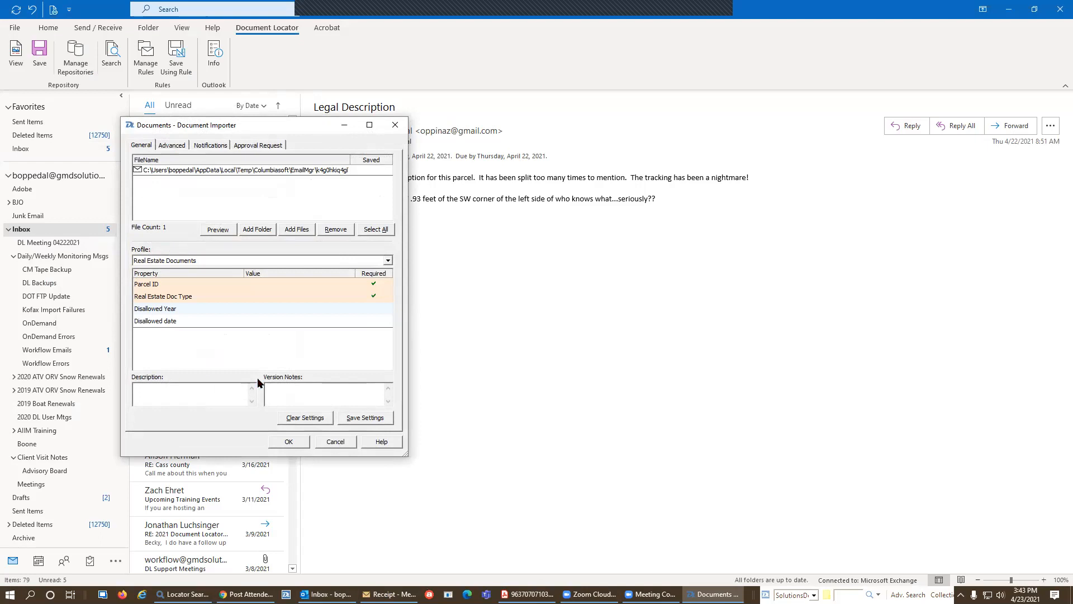
pyautogui.click(299, 285)
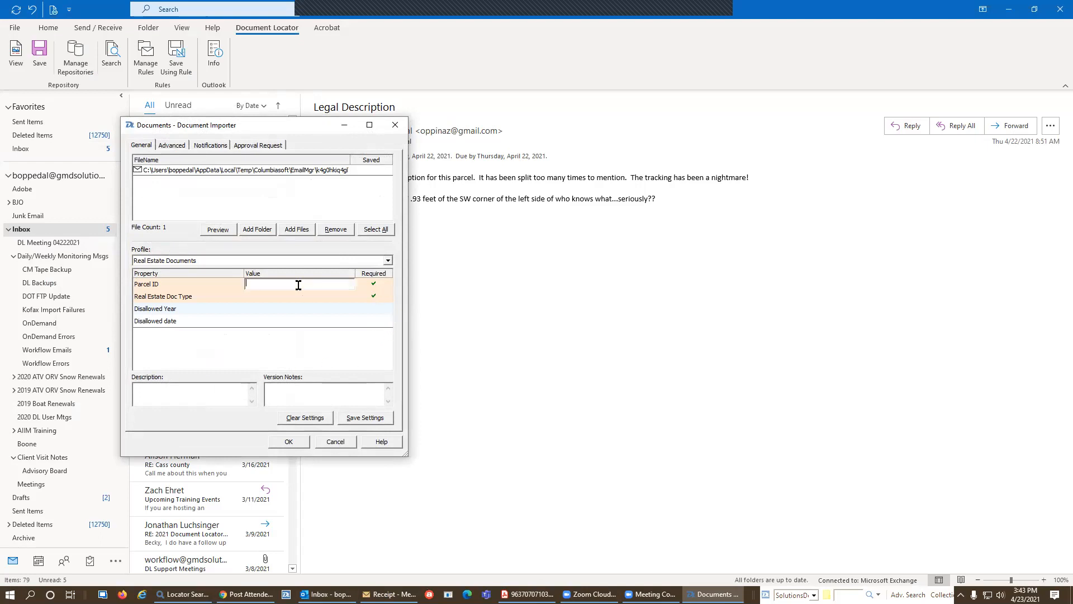
pyautogui.write('9637')
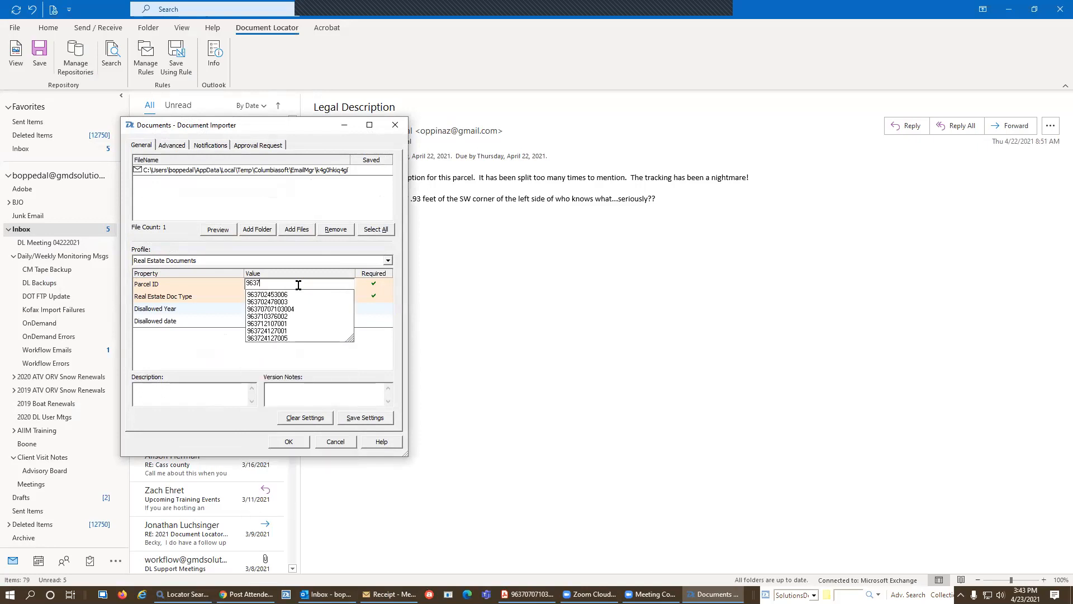
pyautogui.write('07103004')
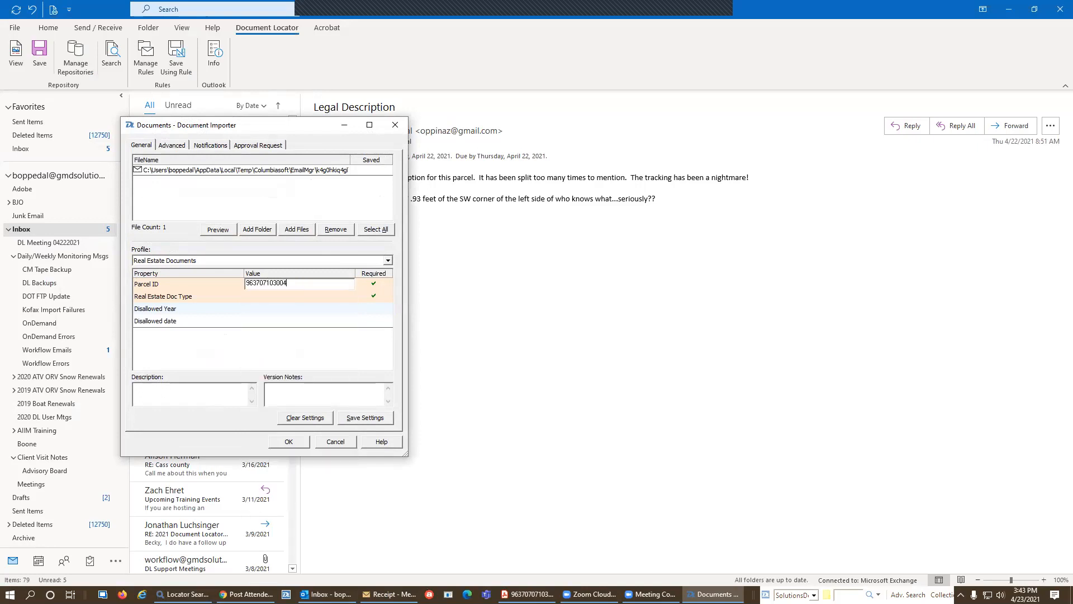
pyautogui.click(295, 295)
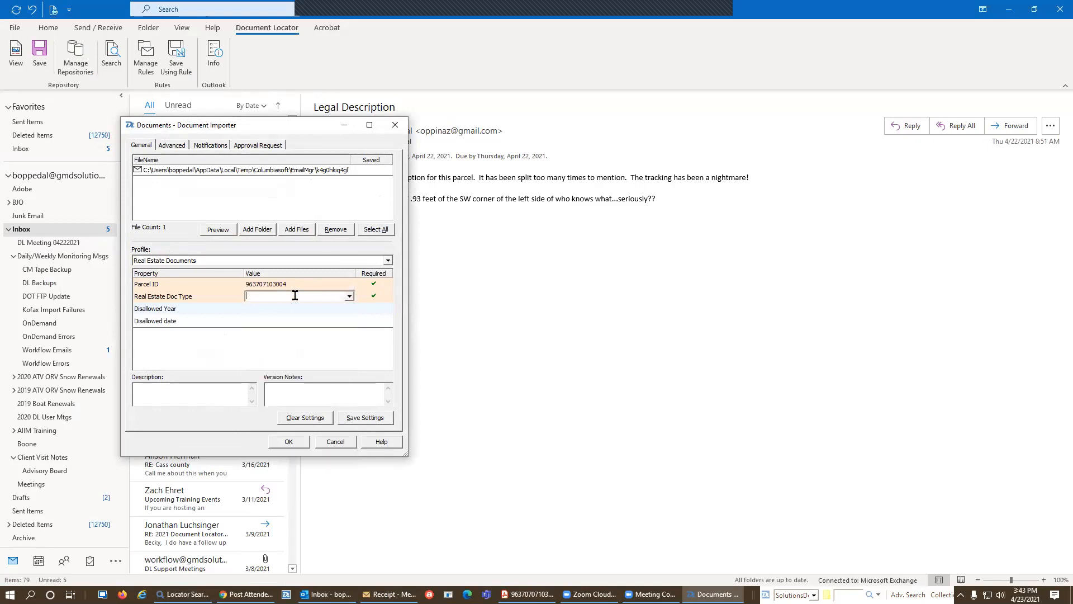
pyautogui.click(349, 296)
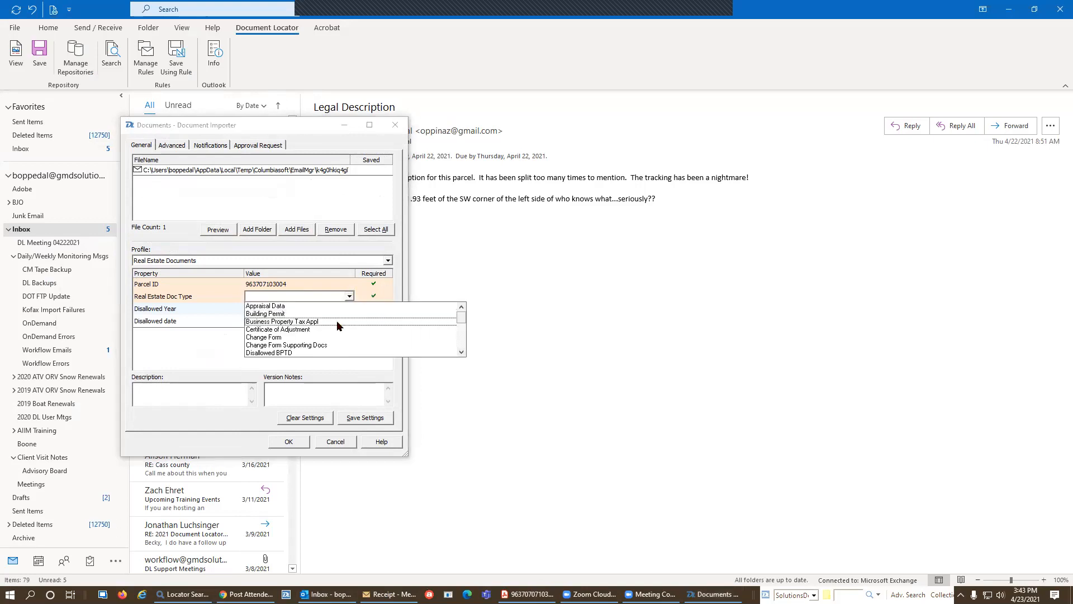
pyautogui.scroll(-3, 337, 326)
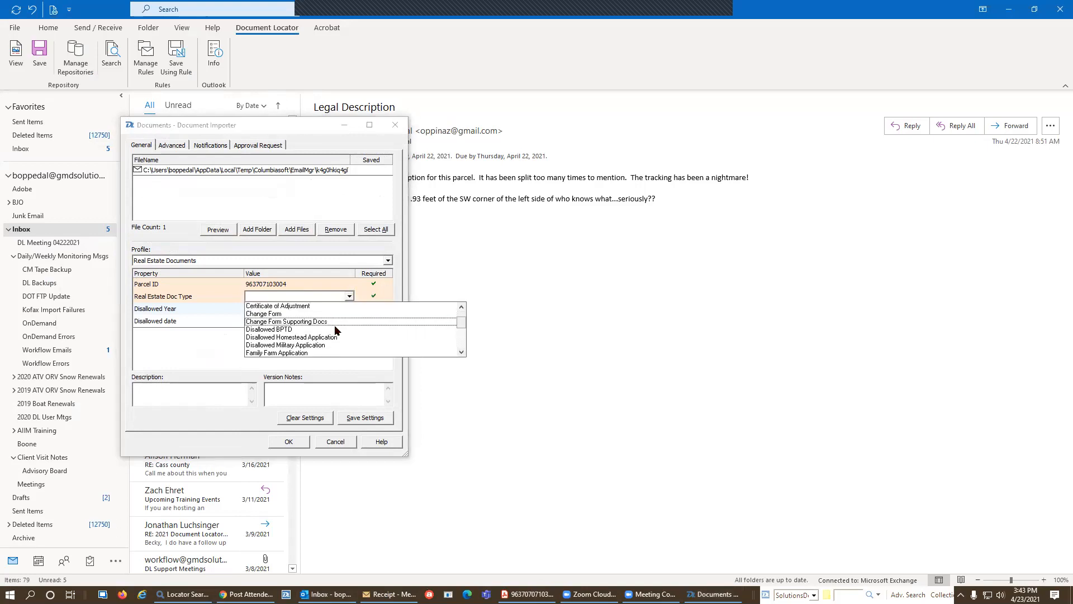
pyautogui.click(309, 325)
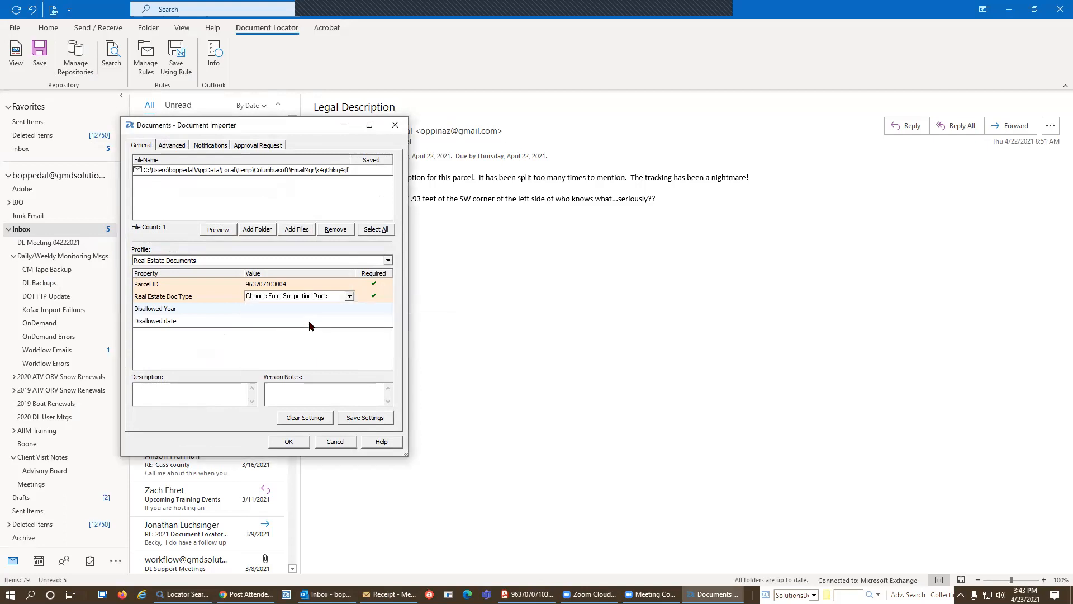
pyautogui.click(193, 396)
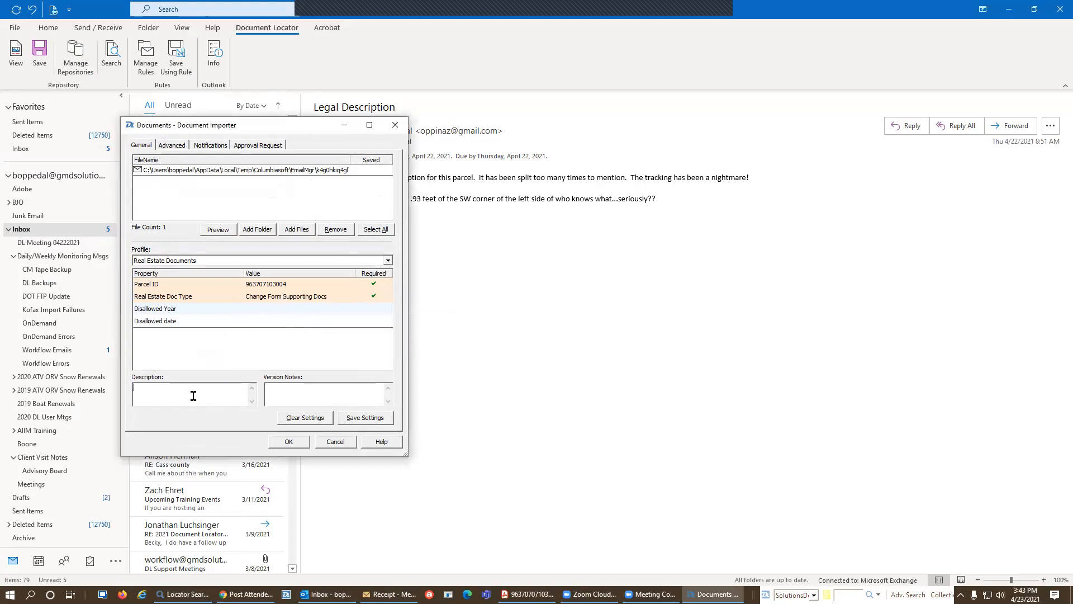
pyautogui.write('Questionable legal advice')
pyautogui.click(289, 442)
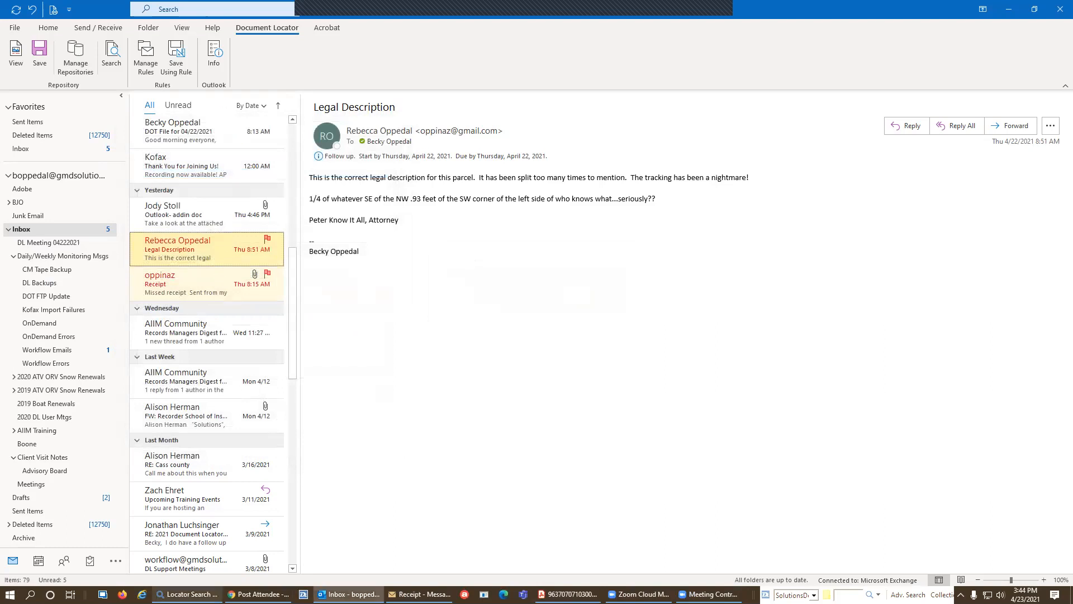
# - Close the Receipt message window and minimize Outlook to reveal the Document Locator search window
pyautogui.click(419, 594)
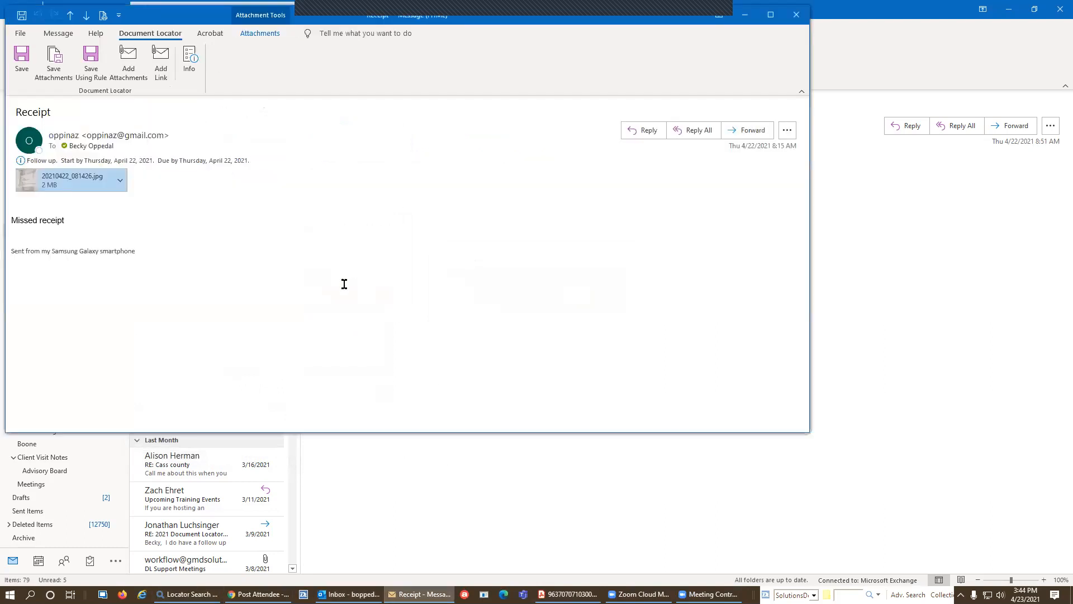
pyautogui.click(797, 15)
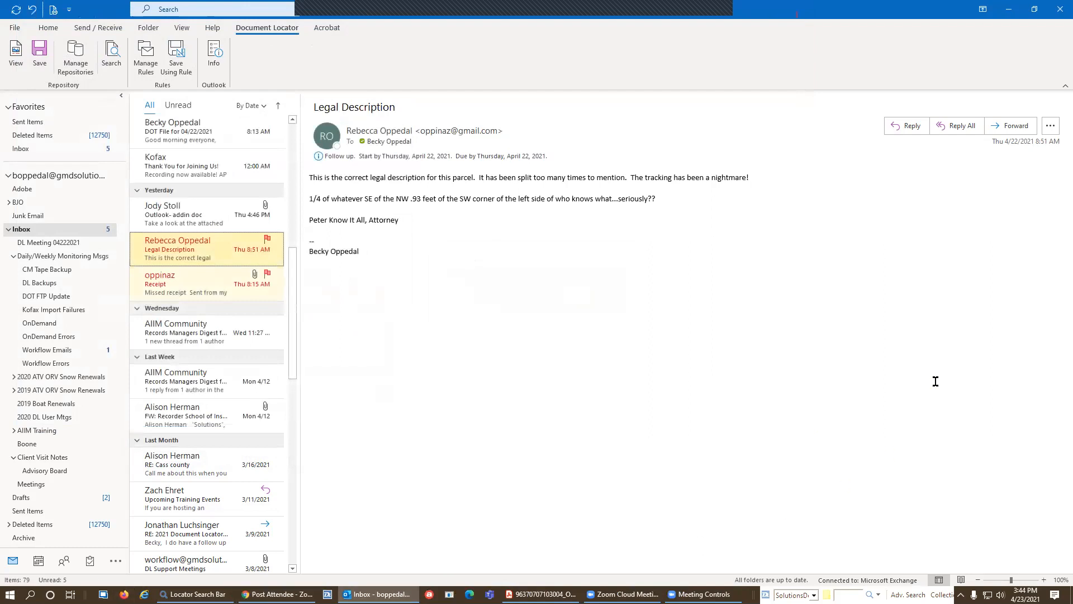
pyautogui.click(1009, 17)
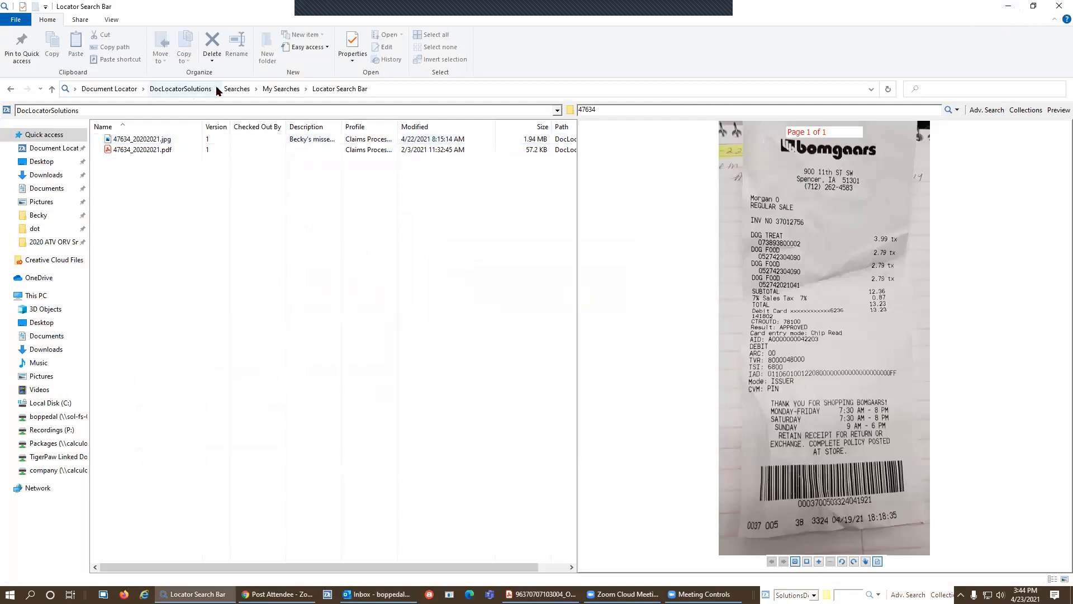
# - Browse to Documents > Real Estate Documents > Change Form Supporting Docs, preview the new .msg, widen Name column
pyautogui.click(184, 90)
pyautogui.doubleClick(120, 139)
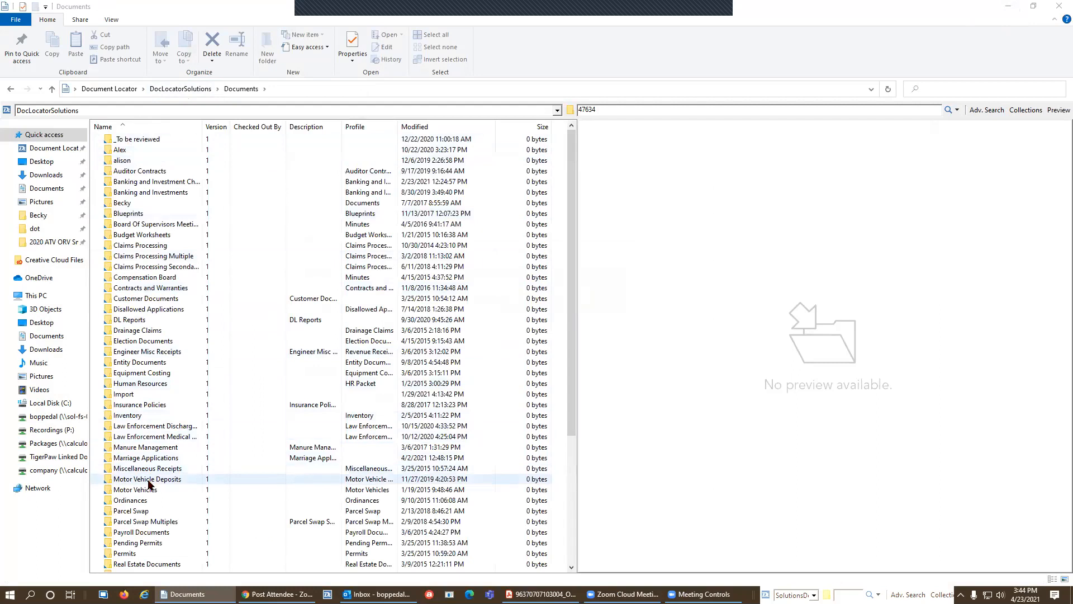
pyautogui.scroll(-1, 145, 537)
pyautogui.doubleClick(143, 544)
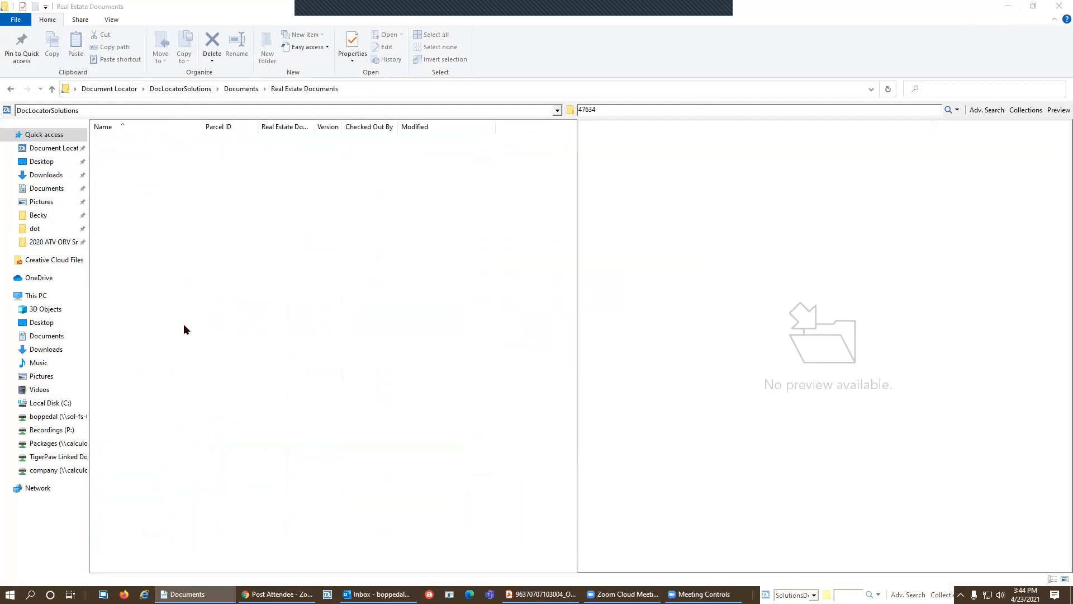
pyautogui.doubleClick(152, 182)
pyautogui.click(172, 138)
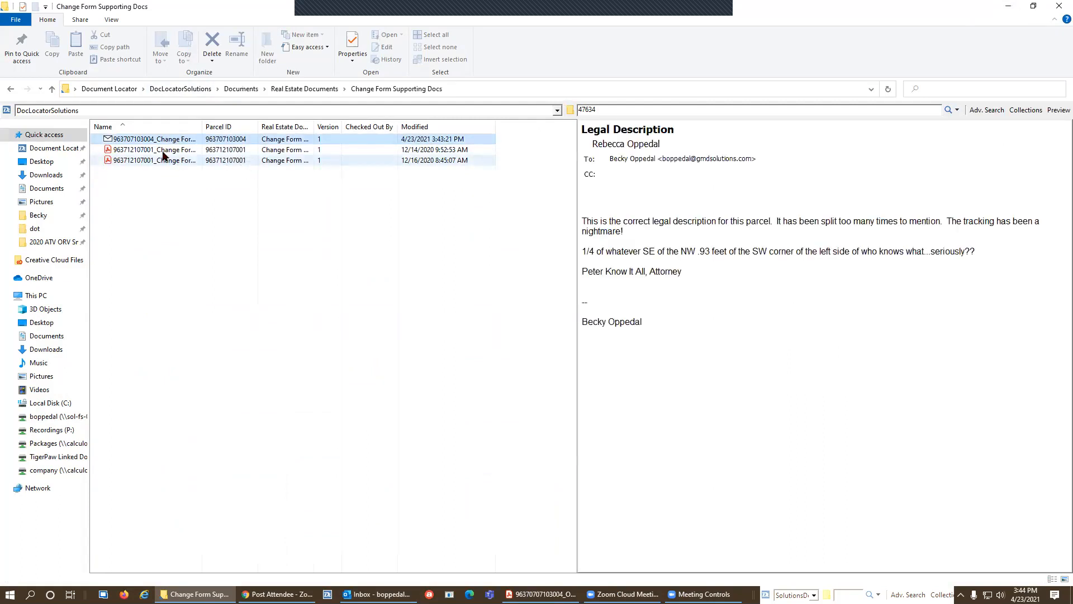
pyautogui.moveTo(202, 126); pyautogui.dragTo(328, 127)
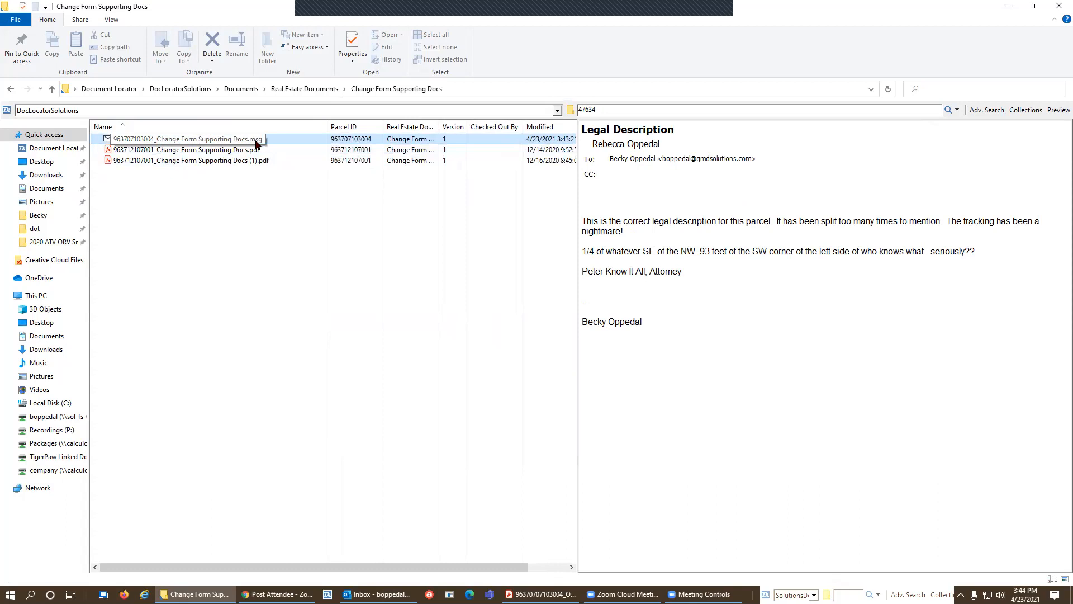
pyautogui.doubleClick(213, 139)
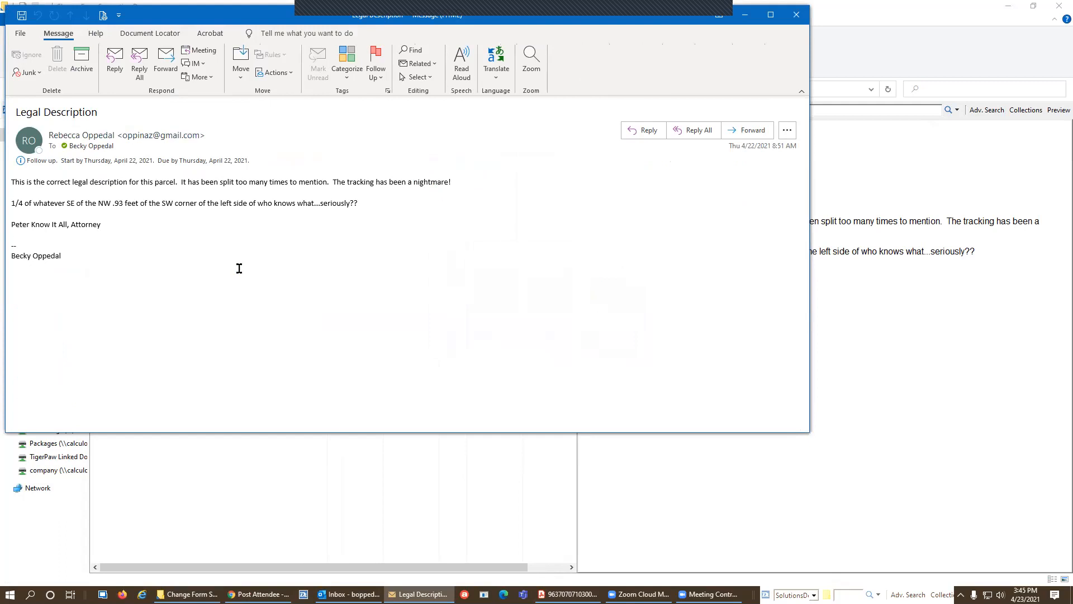
pyautogui.click(797, 15)
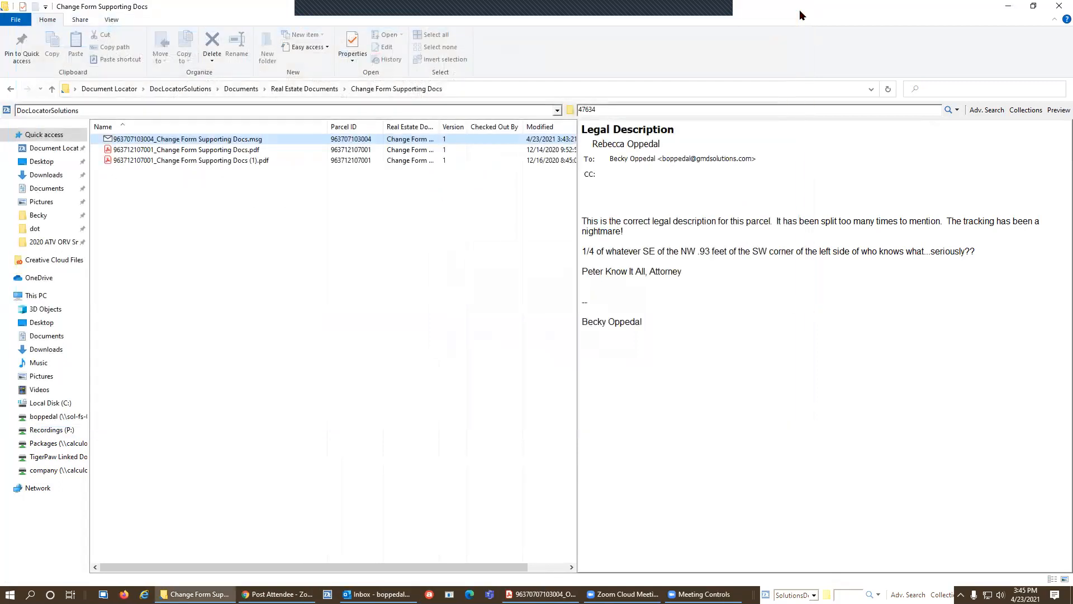